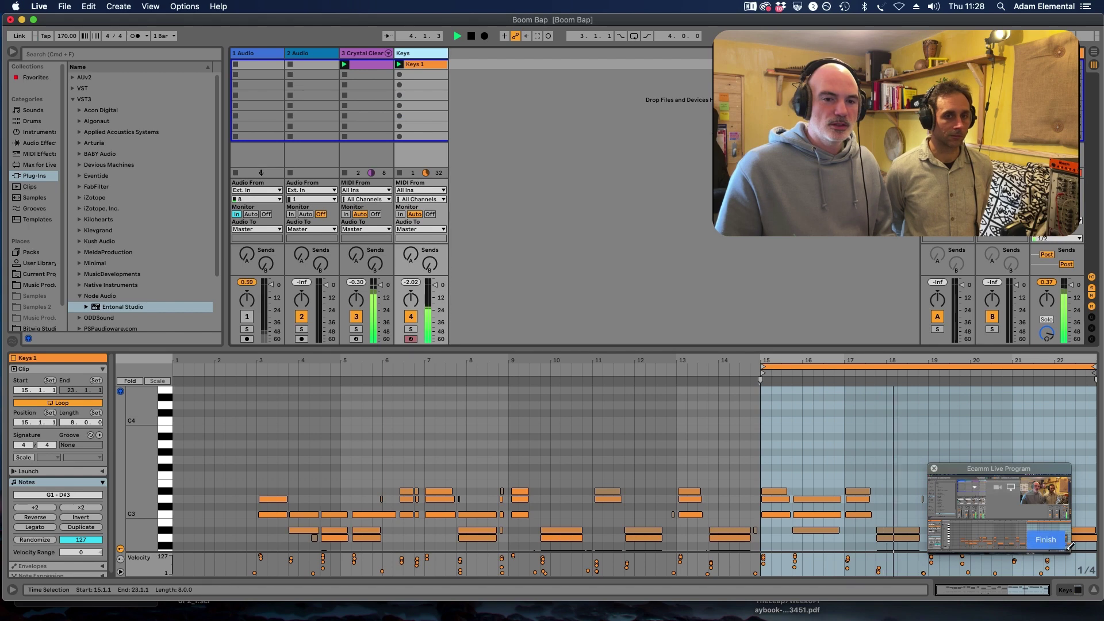
Examine the Entonal Studio tuning on the Keys track and the Kontakt instruments it hosts, closing both windows when done
key("shift+Tab")
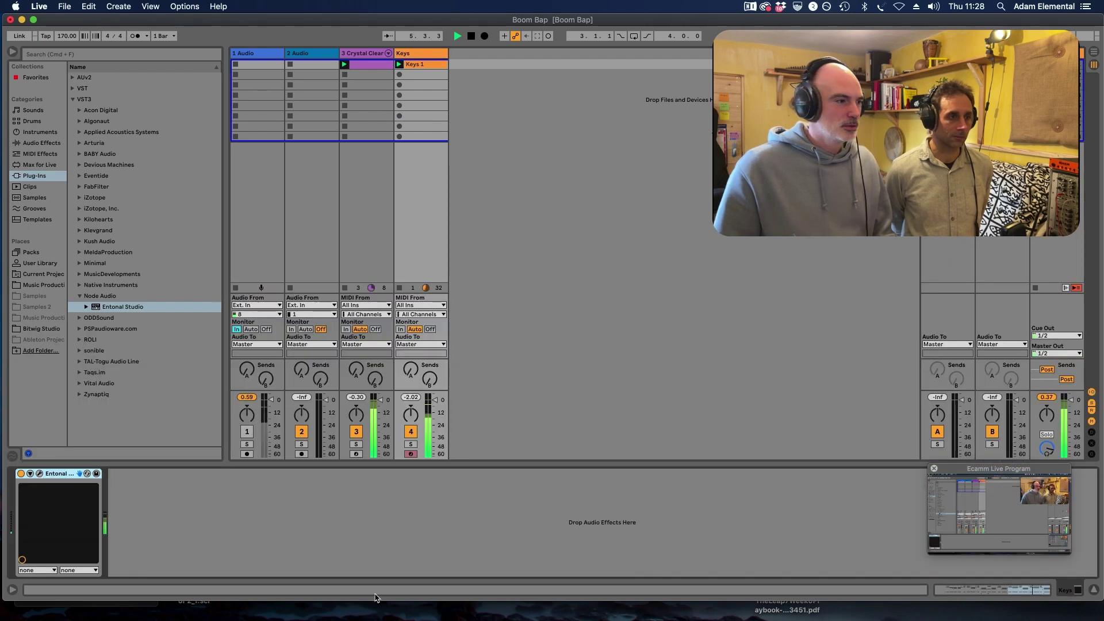
left_click(39, 473)
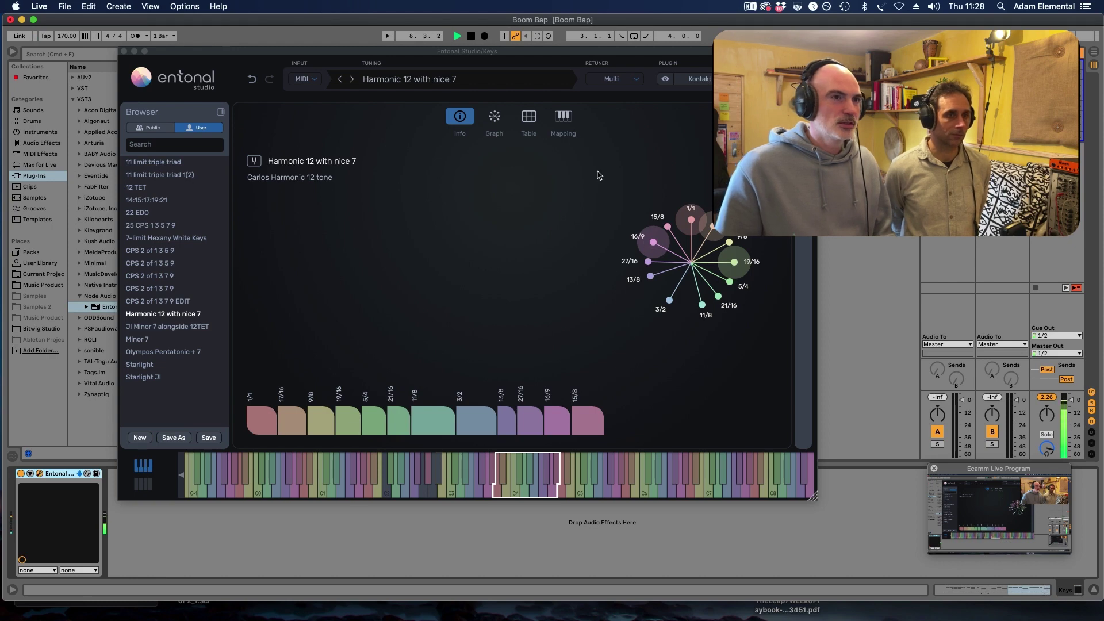
left_click(665, 79)
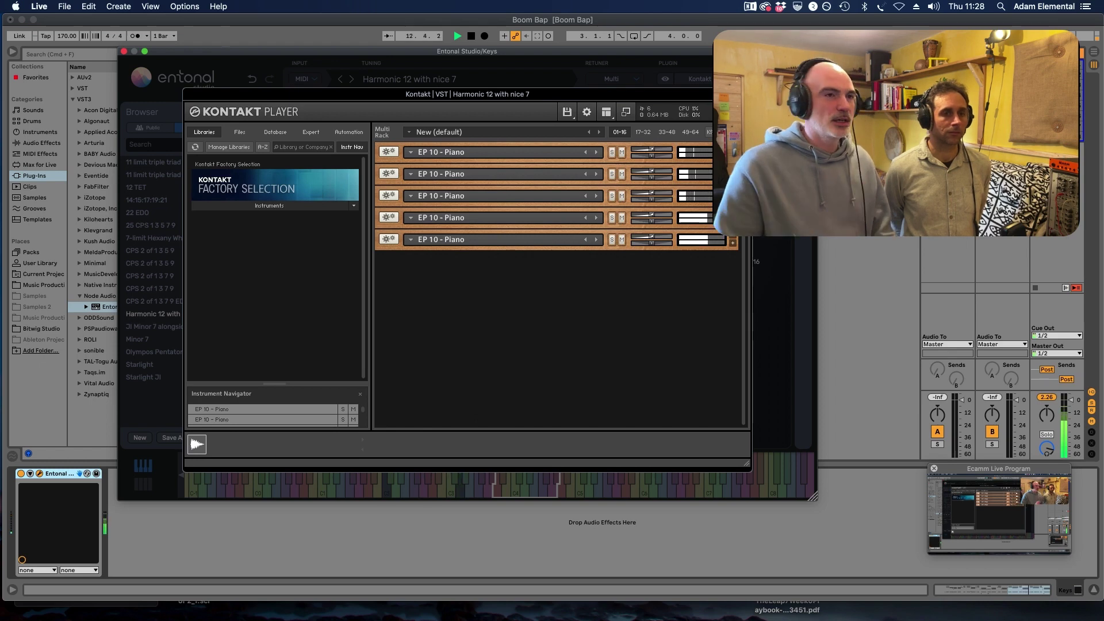
left_click(743, 95)
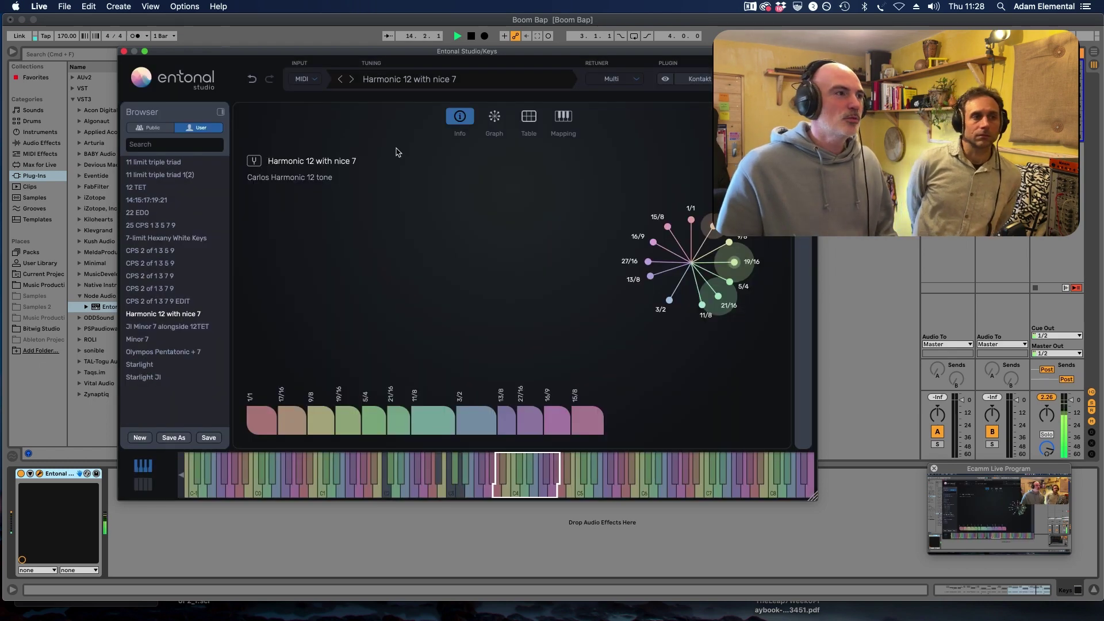
left_click(124, 51)
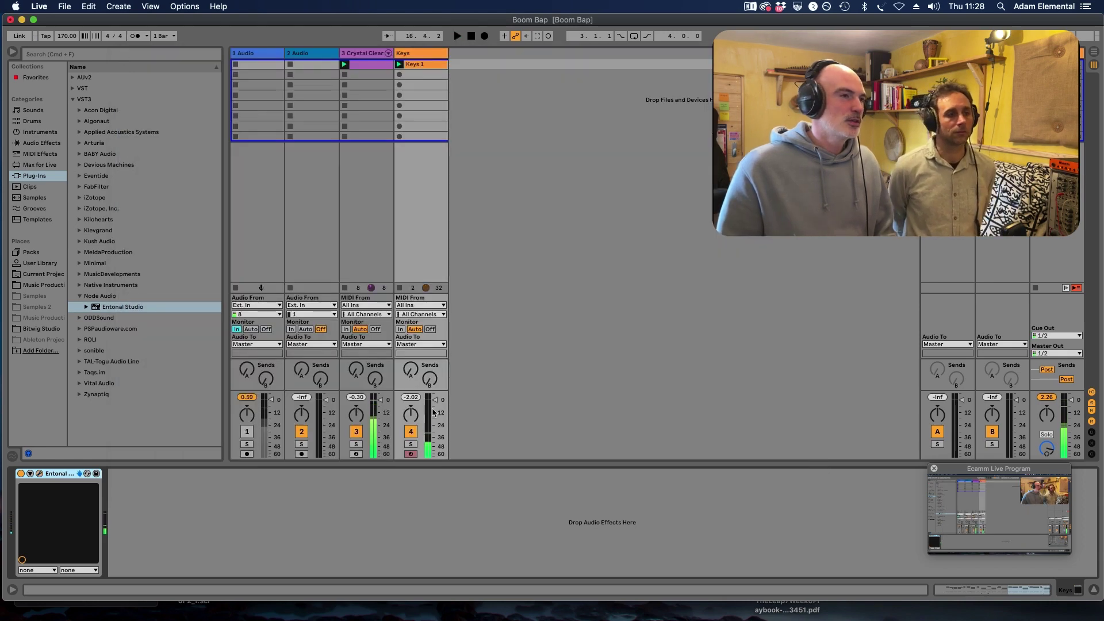
Add a Hybrid Reverb to the Keys track with its Blend at 100/0, and move it onto the Crystal Clear drum track
left_click(40, 143)
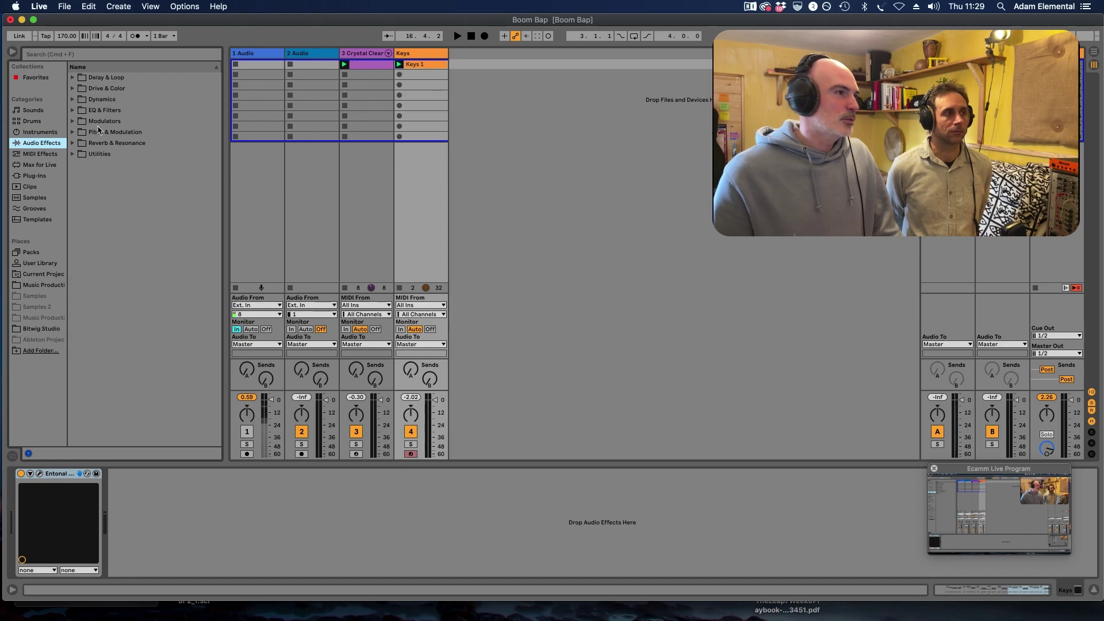
left_click(72, 143)
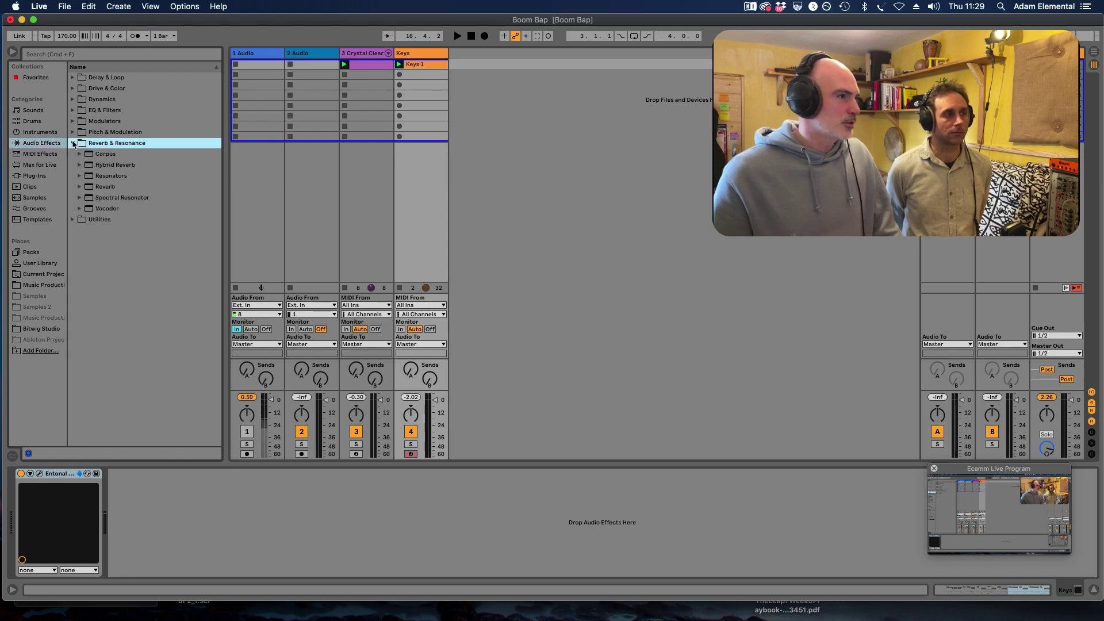
mouse_move(106, 165)
left_mouse_down()
mouse_move(223, 381)
mouse_move(208, 482)
left_mouse_up()
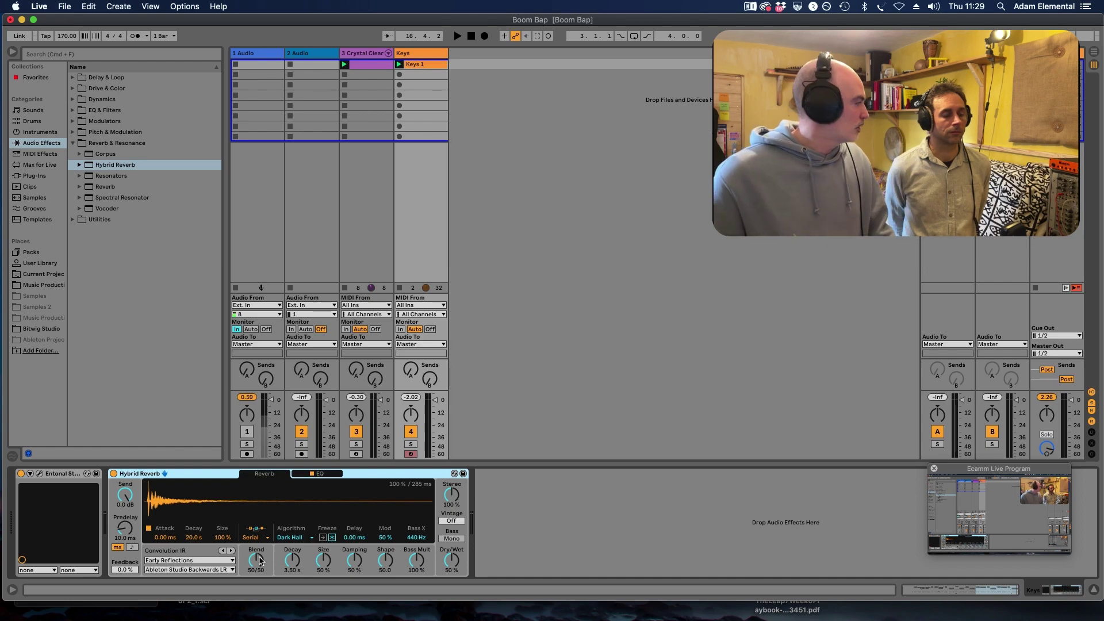
left_click_drag(260, 561, 259, 518)
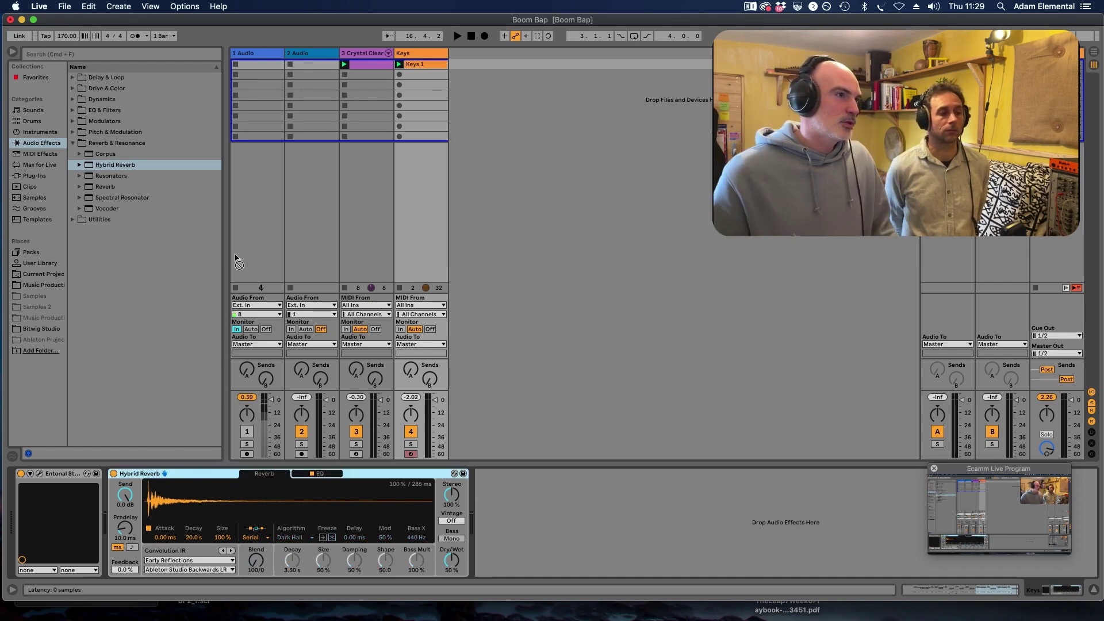
left_click(369, 126)
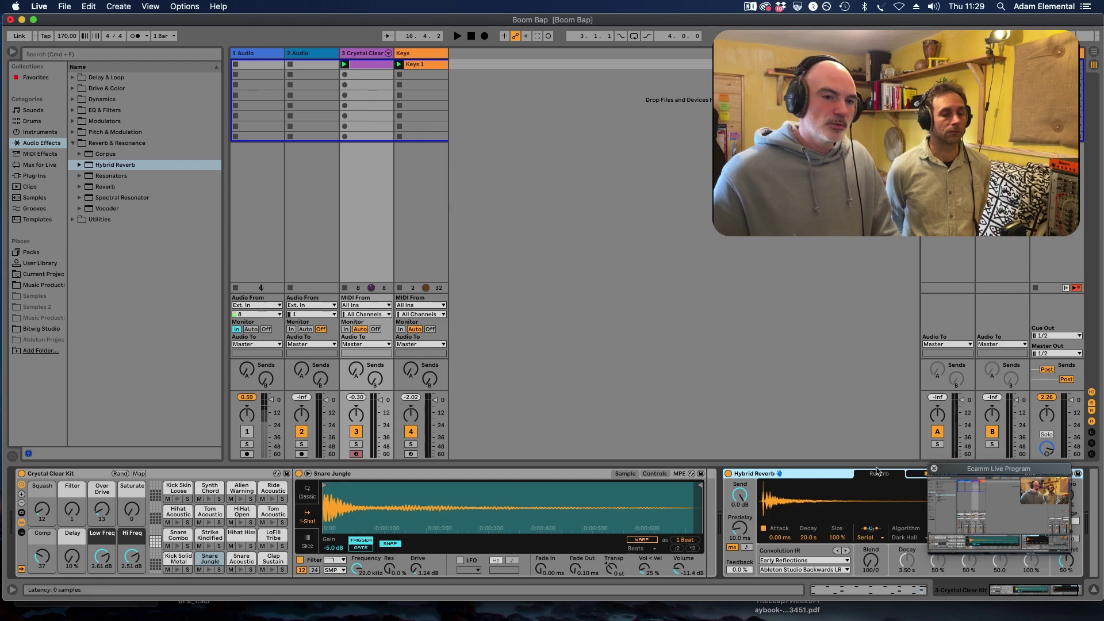
Choose the Live Studio Room LR impulse response from the Made for Drums category in the drum track's Hybrid Reverb
left_click_drag(950, 470, 983, 316)
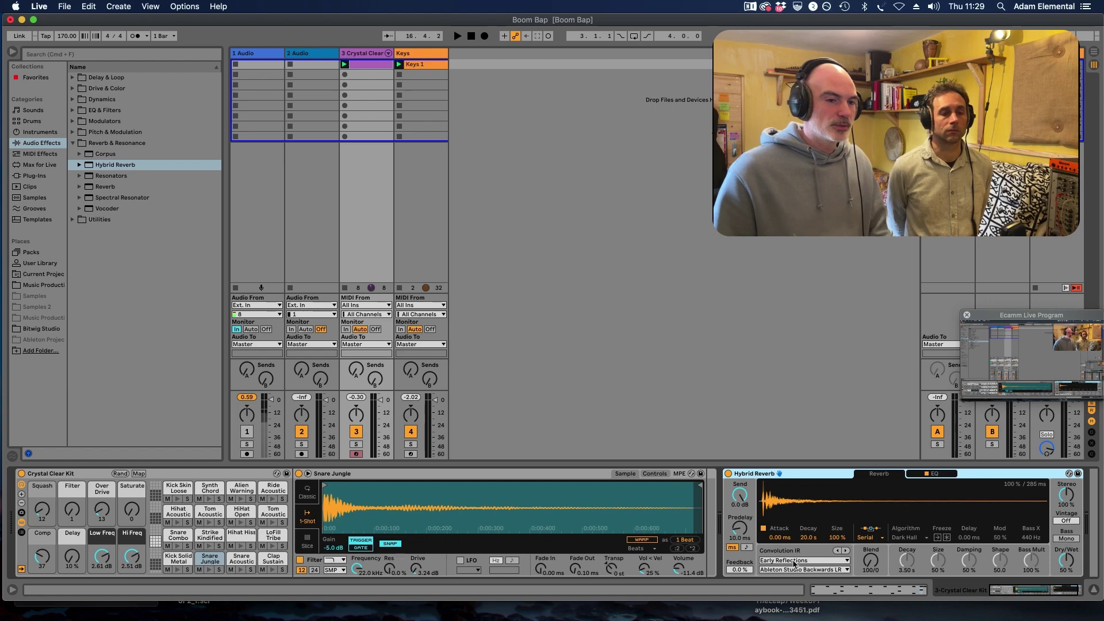
left_click(794, 561)
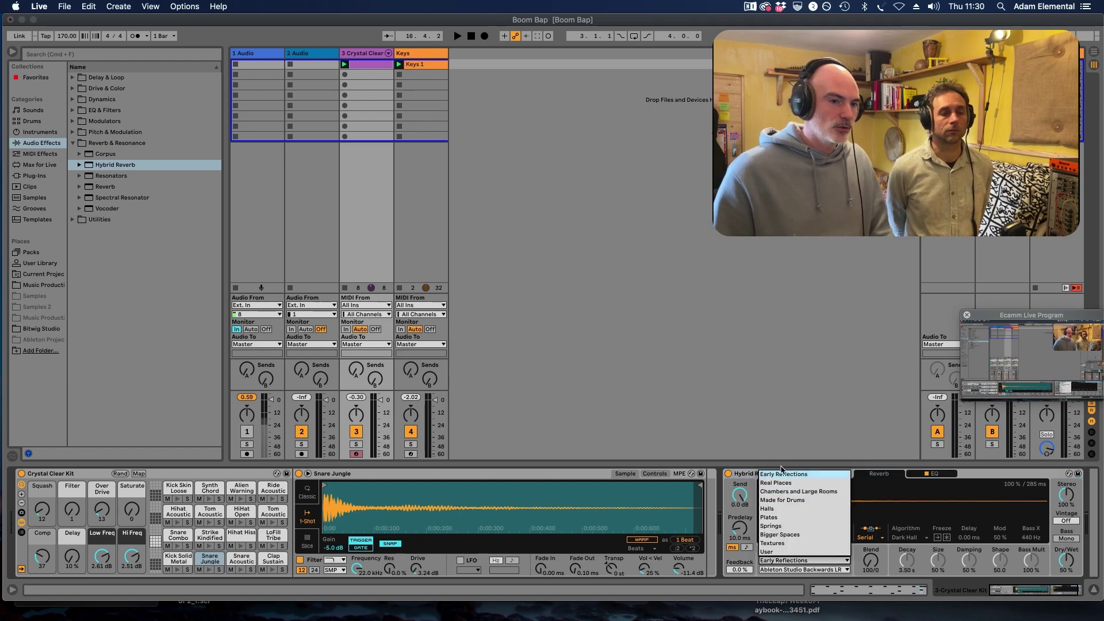
left_click(780, 500)
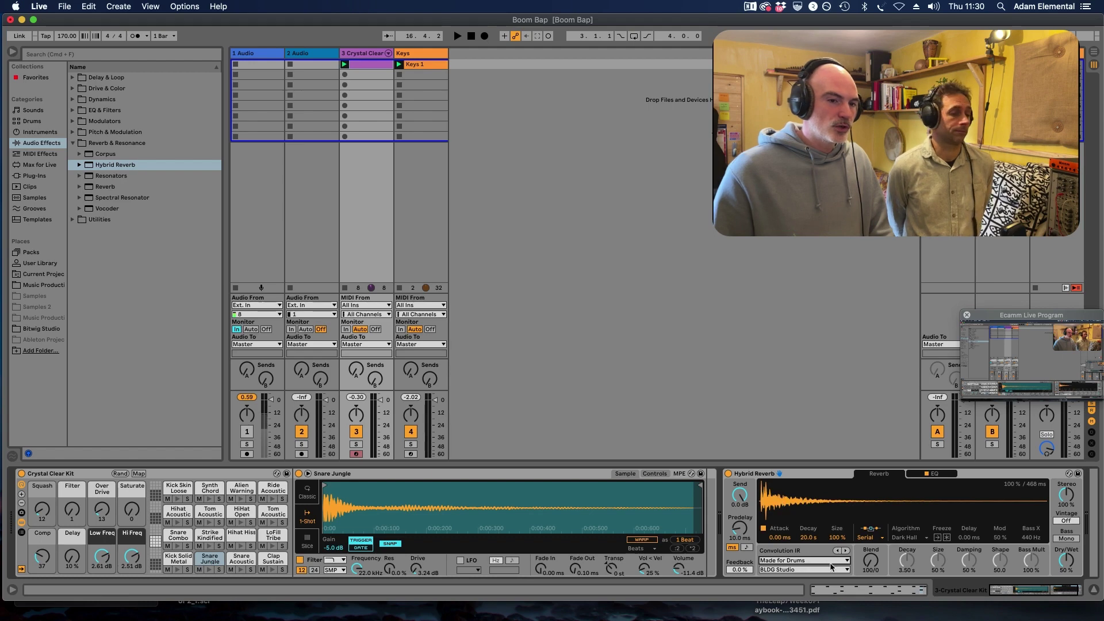
left_click(814, 570)
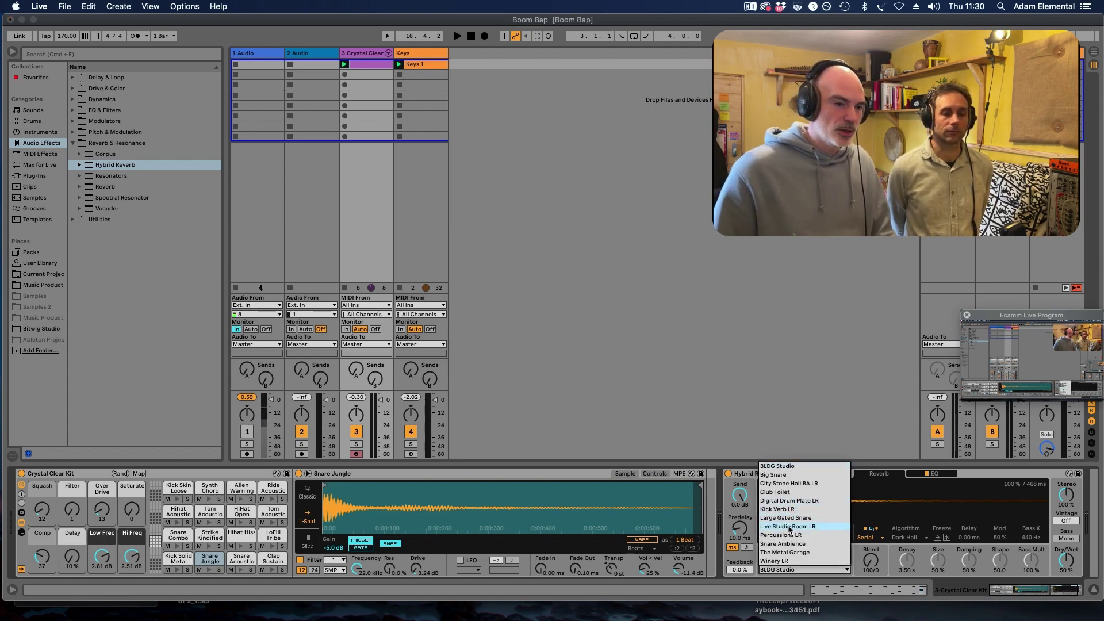
left_click(789, 526)
Play the loop and solo the Crystal Clear drum track to hear it with the reverb, and stop playback
key("space")
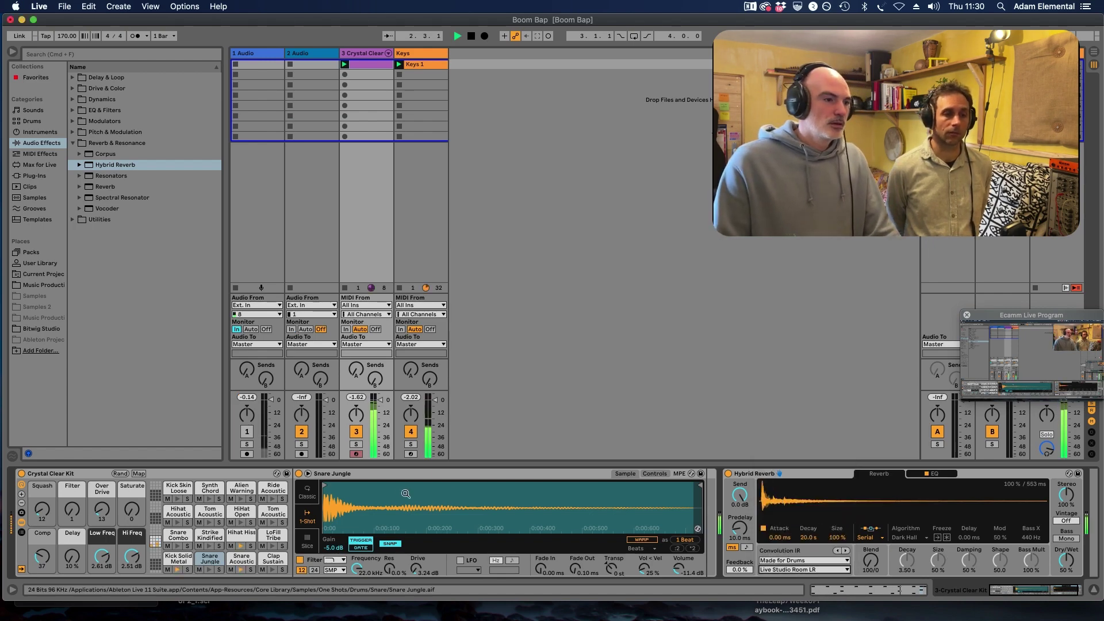
left_click(354, 445)
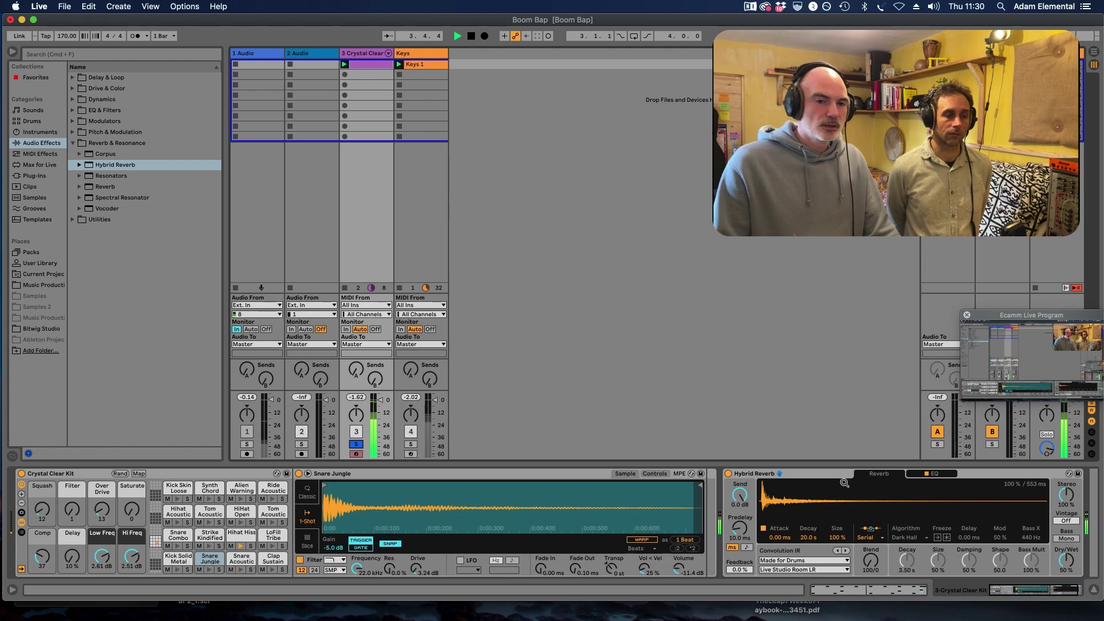
key("space")
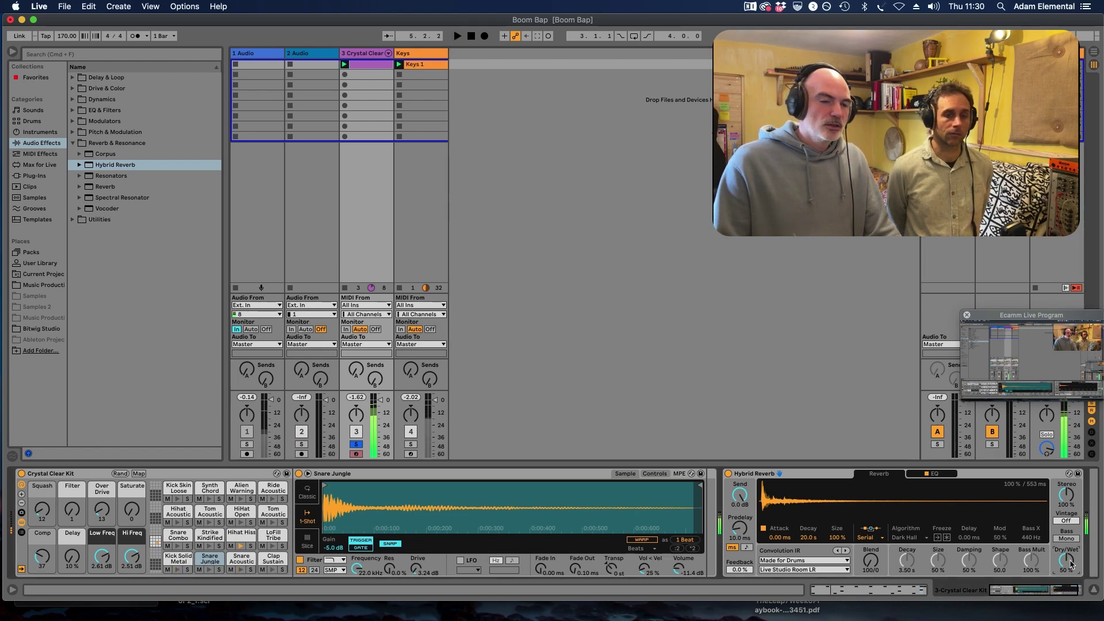
Set the Hybrid Reverb's Dry/Wet to 100 % and audition the soloed drums briefly
left_click_drag(1073, 558, 1073, 523)
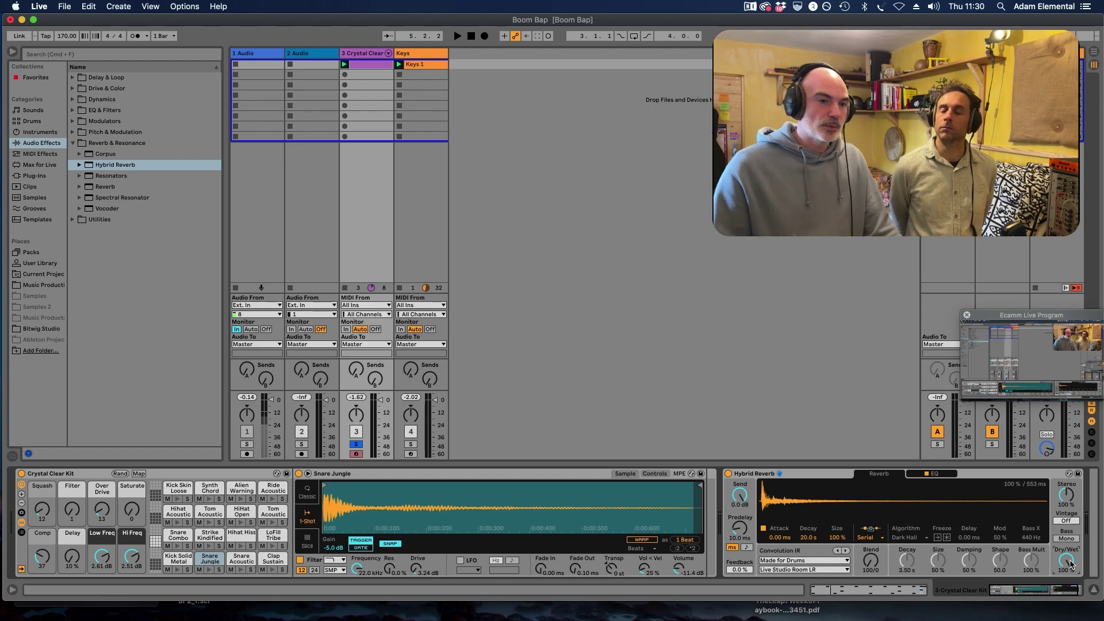
key("space")
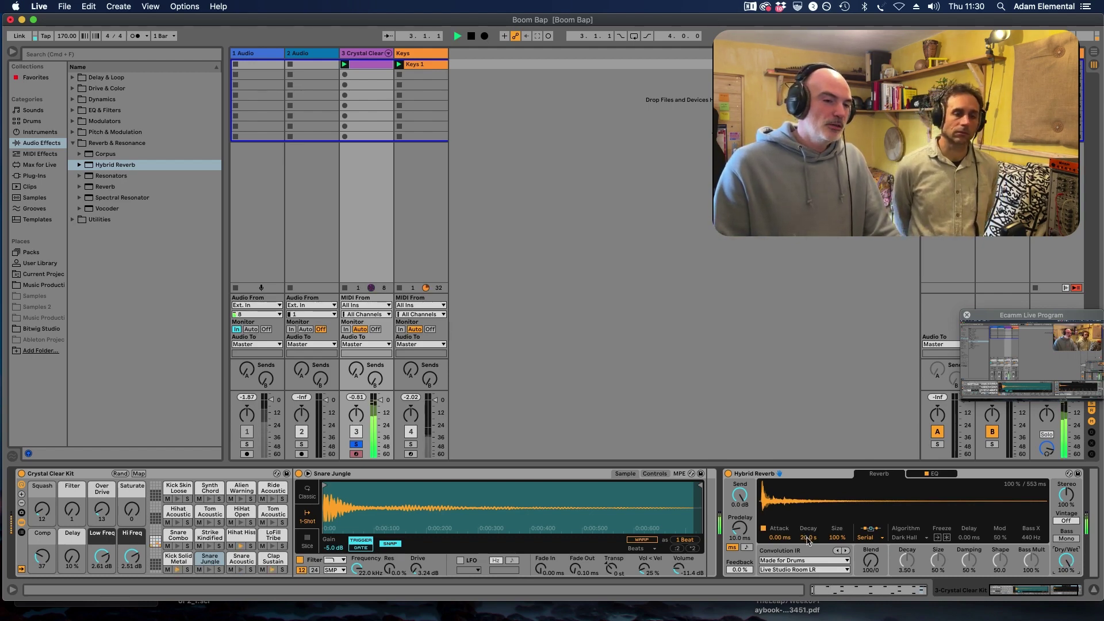
key("space")
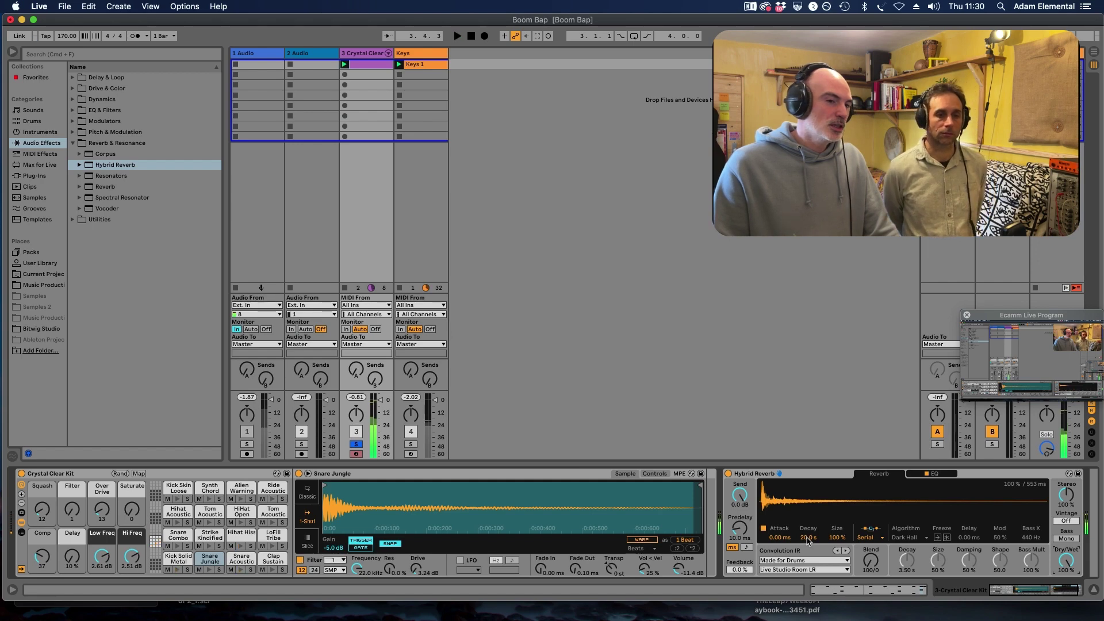
Shorten the reverb's convolution Decay to 198 ms while listening, and reduce its Stereo width to 95 %
left_click(808, 538)
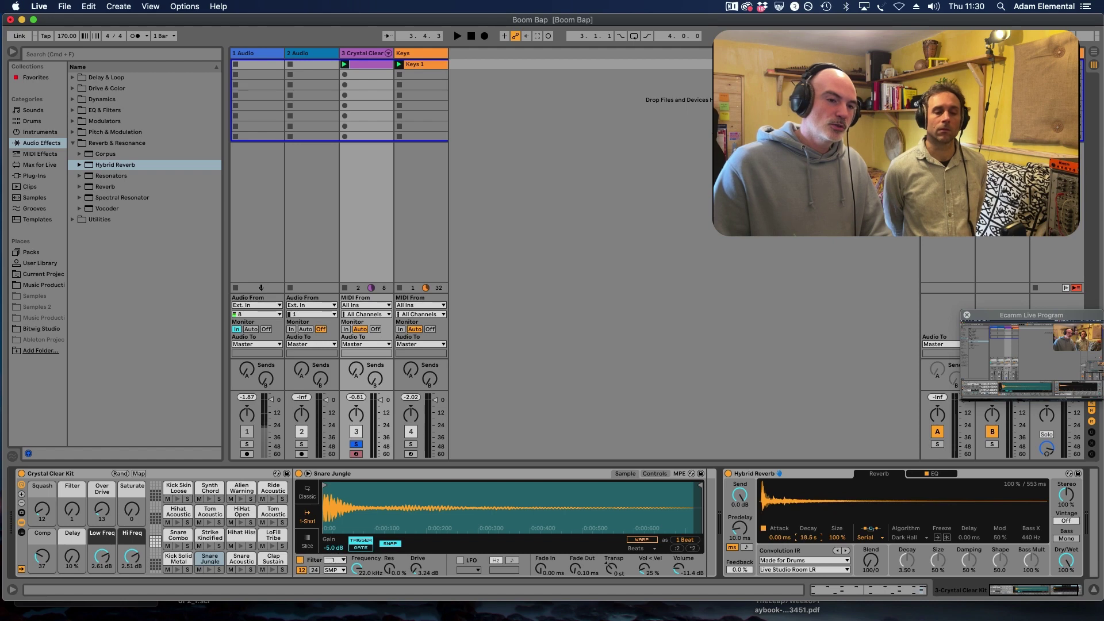
key("space")
mouse_move(808, 538)
left_mouse_down()
mouse_move(809, 566)
mouse_move(809, 540)
left_mouse_up()
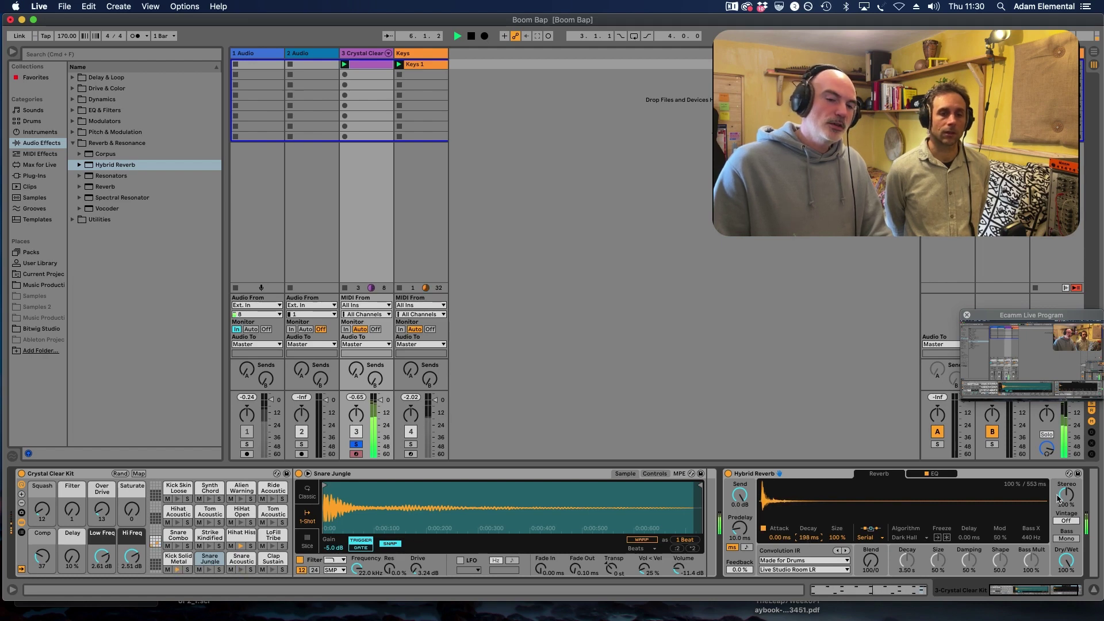
key("space")
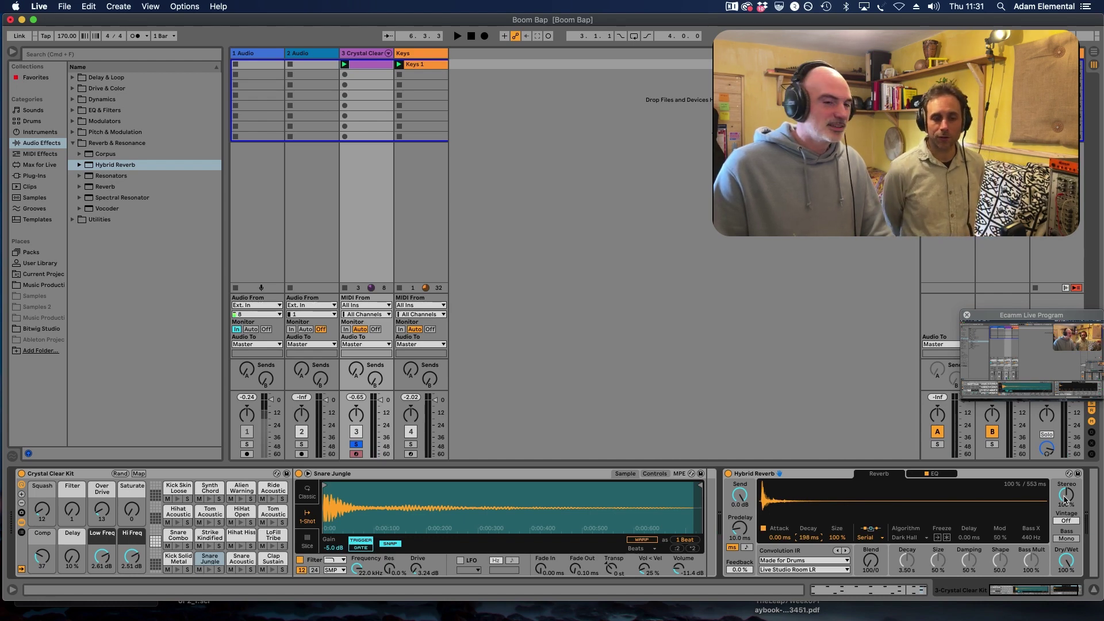
left_click_drag(1064, 499, 1065, 500)
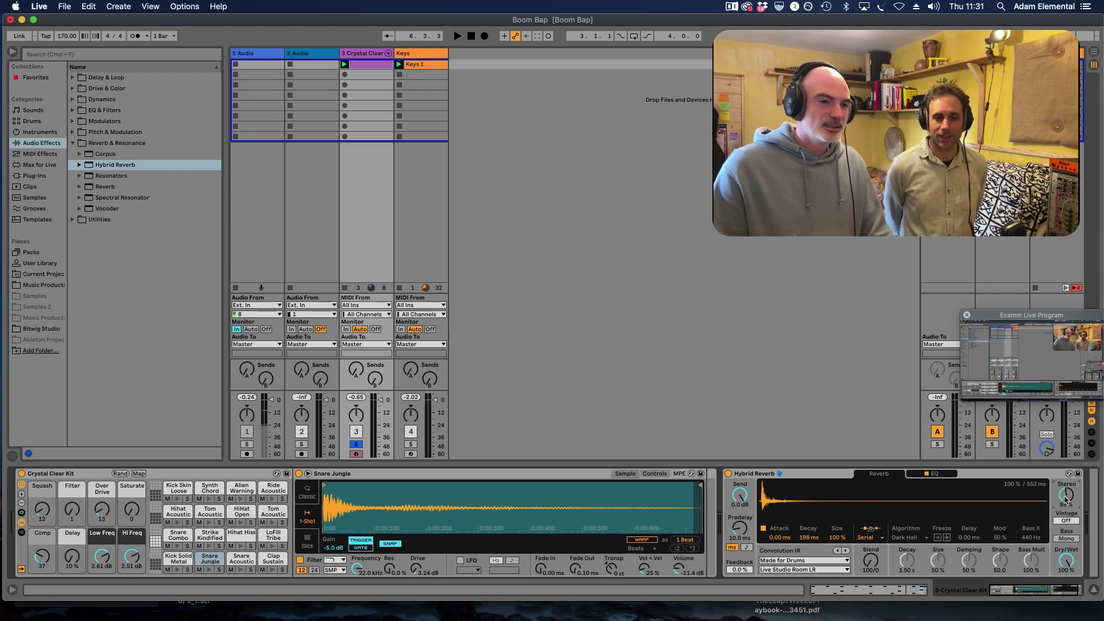
Compare the soloed drums with the Hybrid Reverb bypassed and enabled during playback, leaving the reverb on
left_click(727, 474)
key("space")
left_click(728, 473)
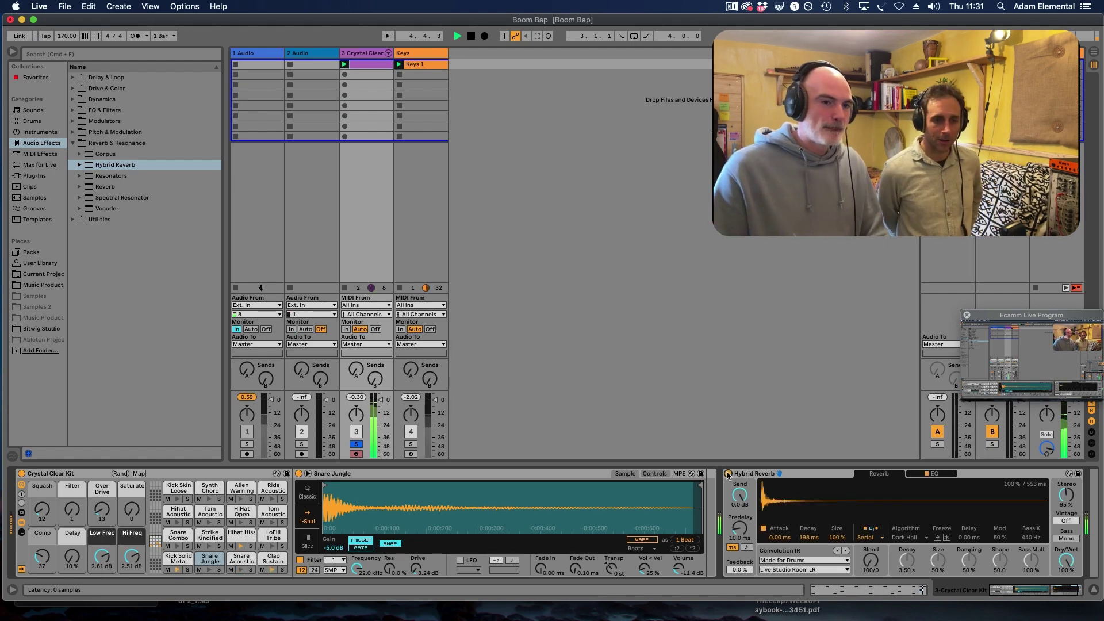
left_click(728, 474)
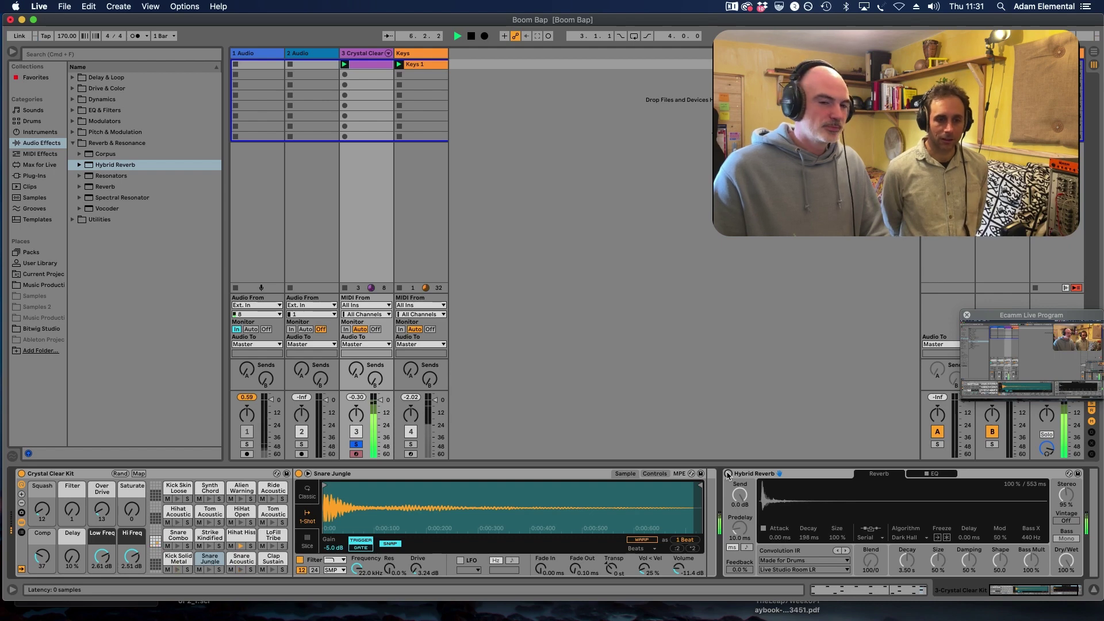
left_click(728, 474)
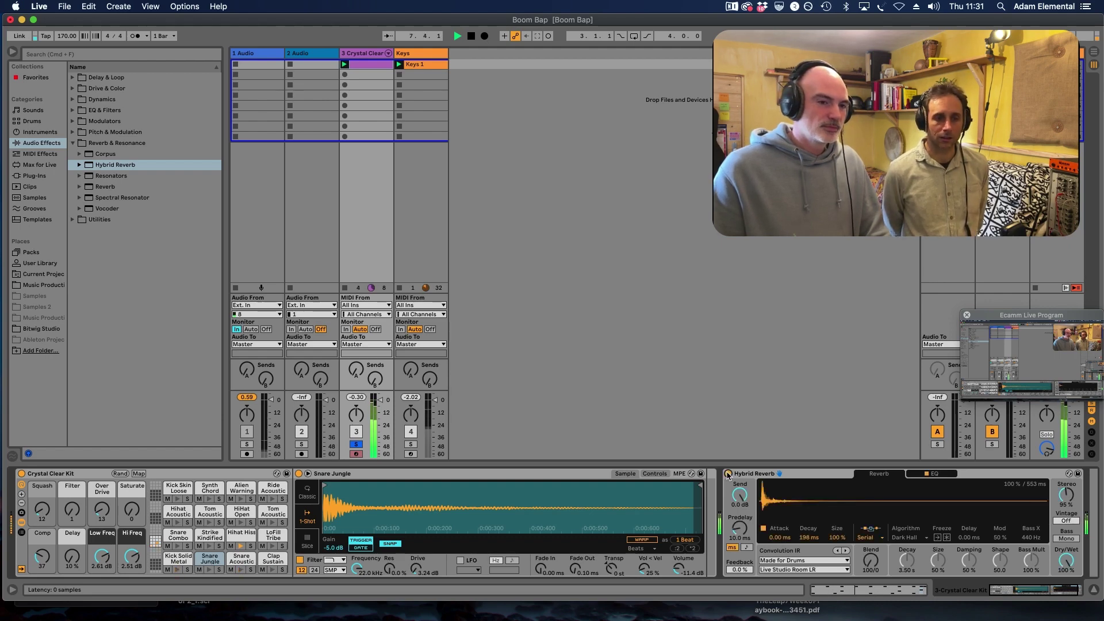
left_click(728, 474)
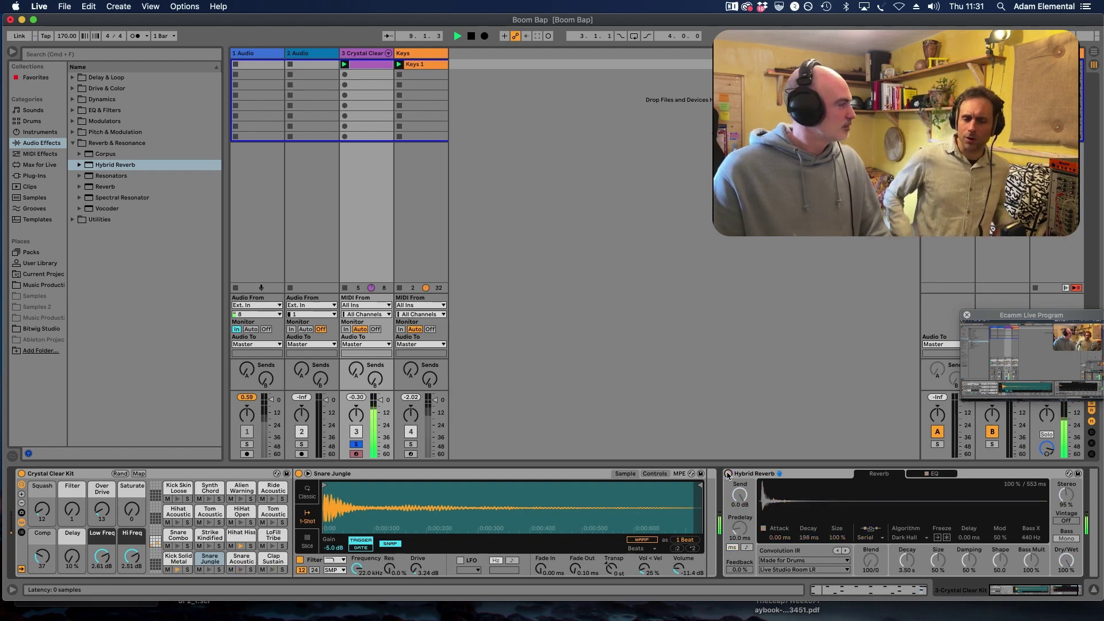
left_click(727, 474)
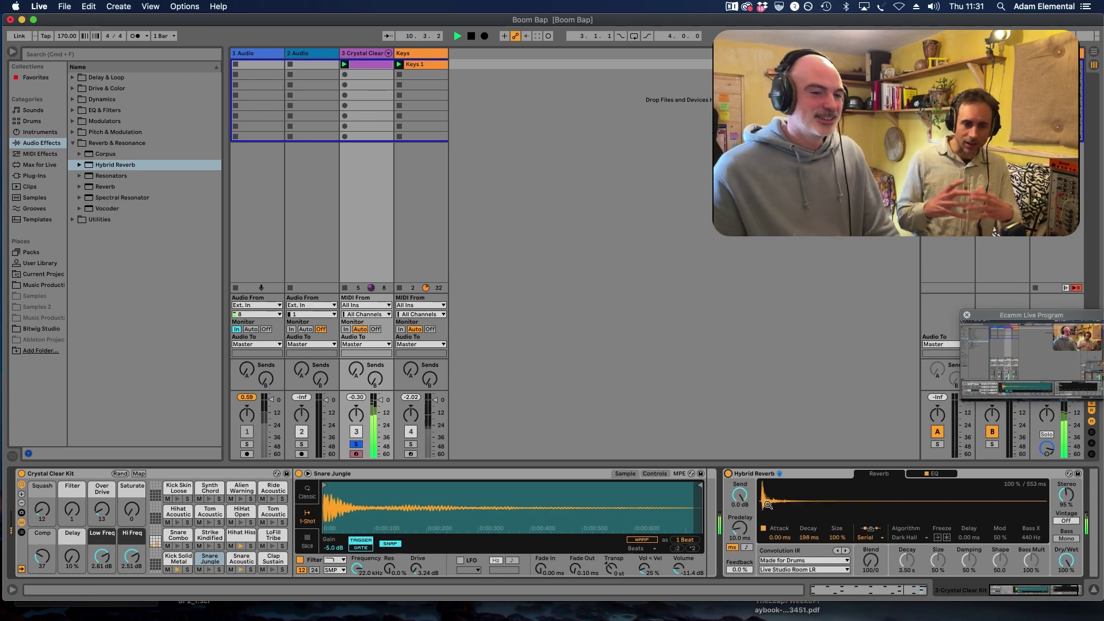
Lengthen the reverb's convolution Decay to 312 ms and stop playback
left_click_drag(809, 539, 808, 521)
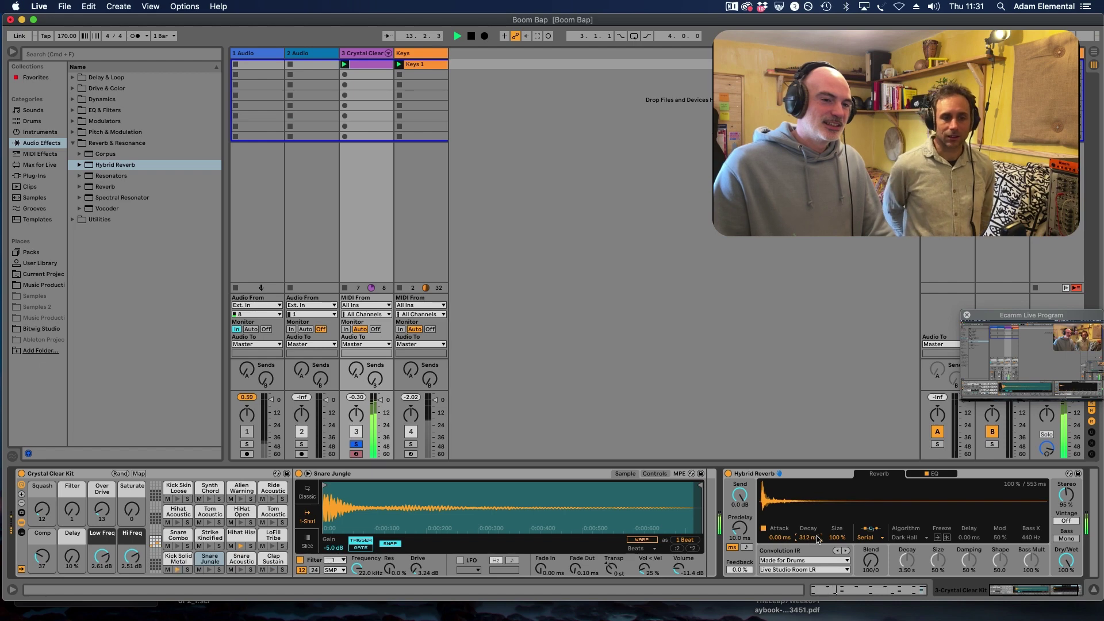
key("space")
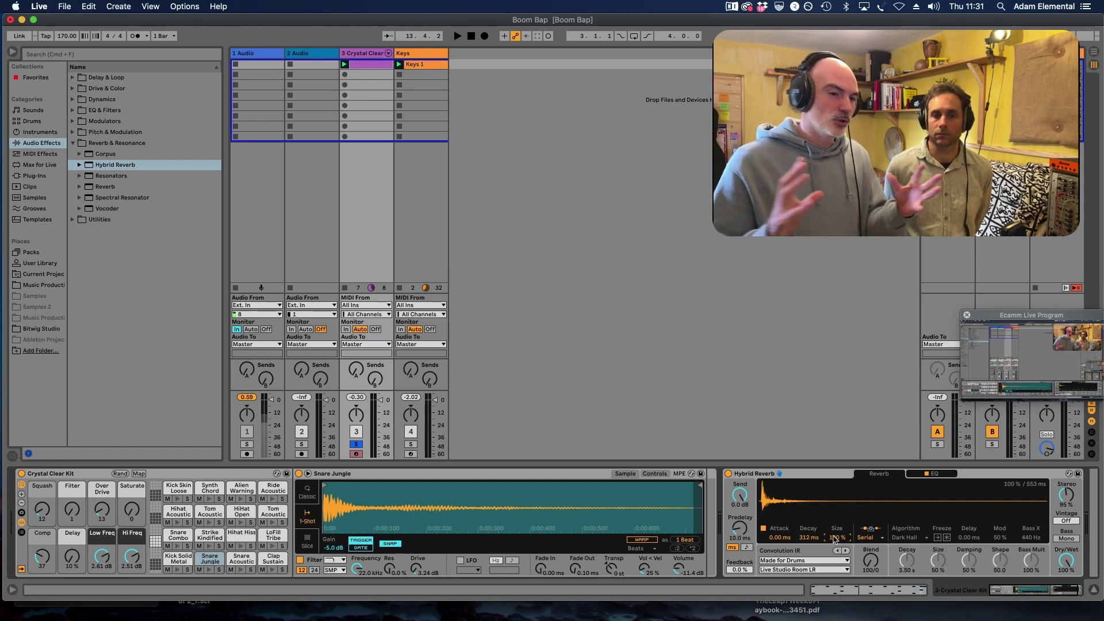
Audition the convolution Size at 20 % and at a much larger setting during playback, returning it to 100 %
key("space")
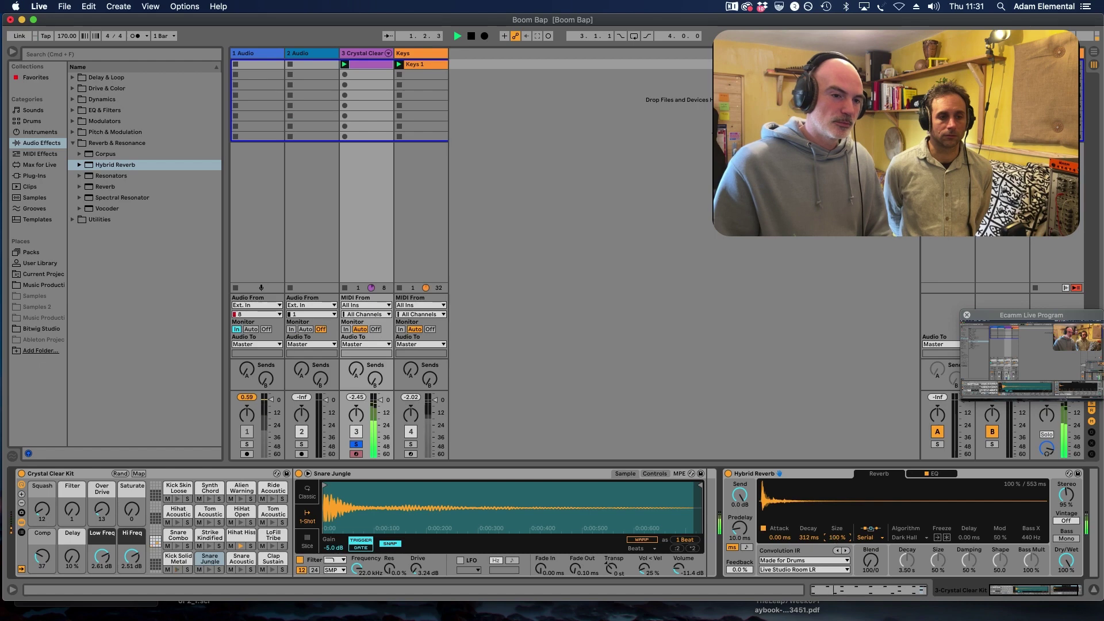
left_click_drag(835, 538, 835, 551)
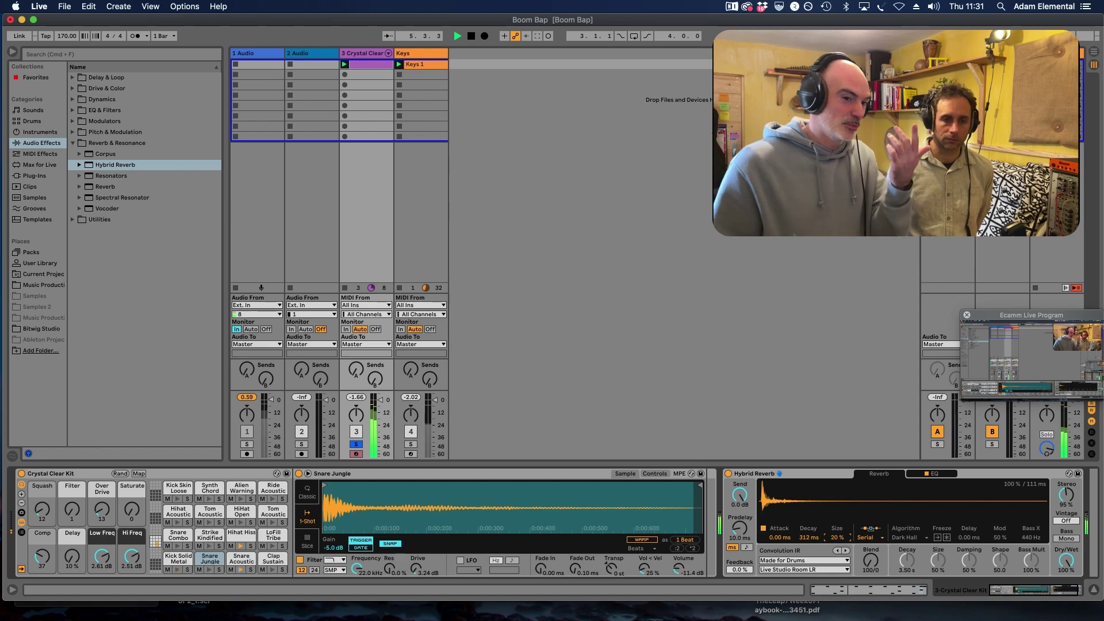
mouse_move(837, 537)
left_mouse_down()
mouse_move(837, 522)
mouse_move(835, 539)
left_mouse_up()
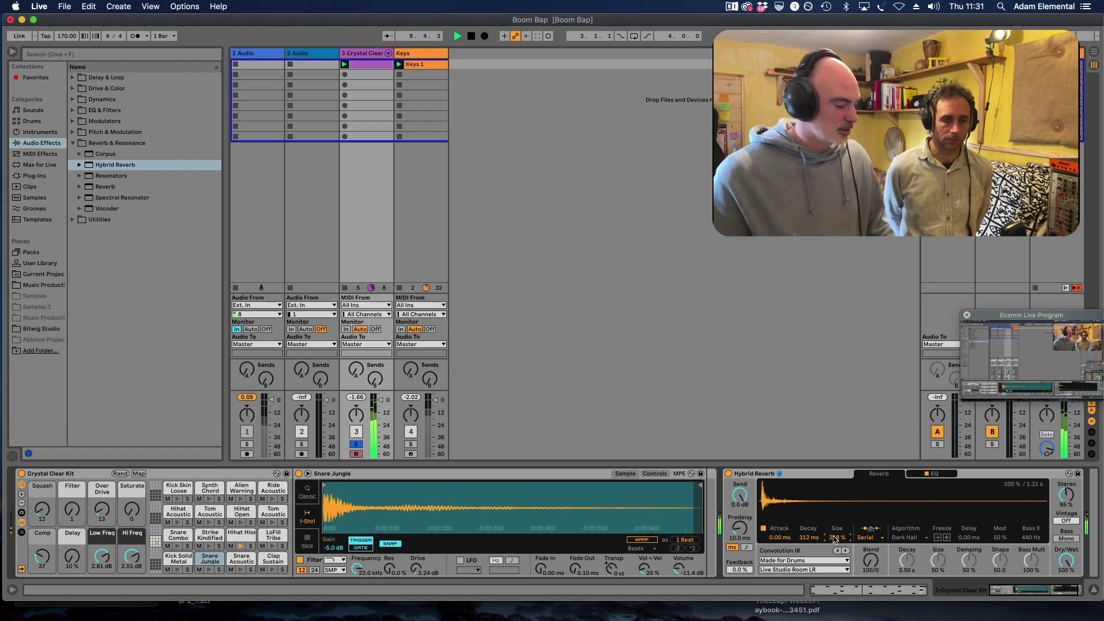
left_click_drag(834, 539, 835, 552)
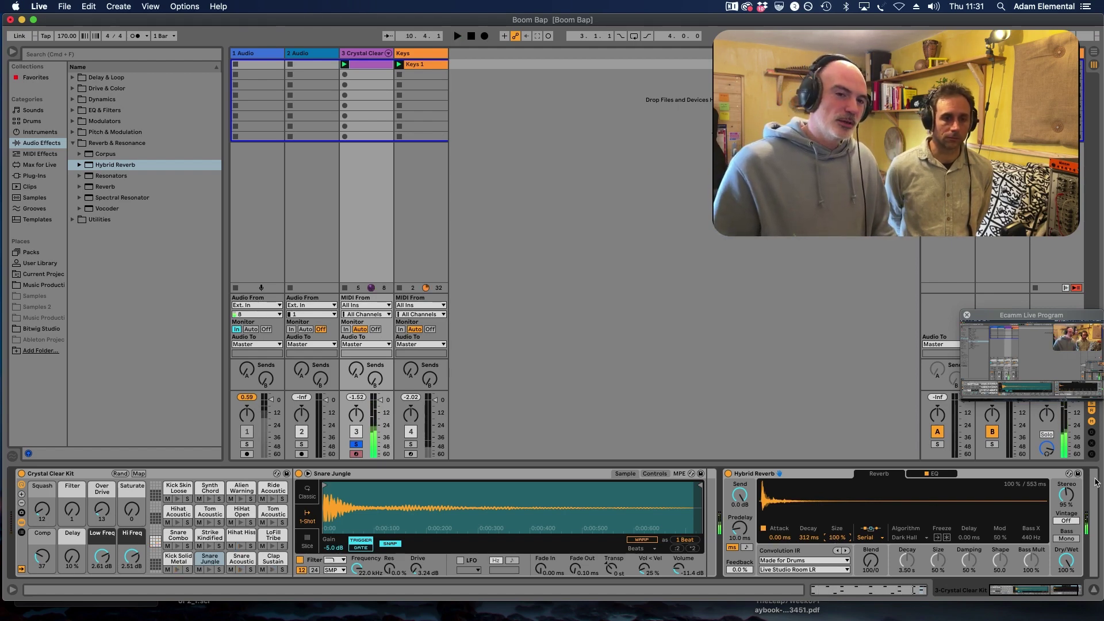
Widen the reverb's Stereo to 151 % and enable Bass Mono, playing the drums to hear the changes
key("space")
left_click_drag(1068, 499, 1067, 486)
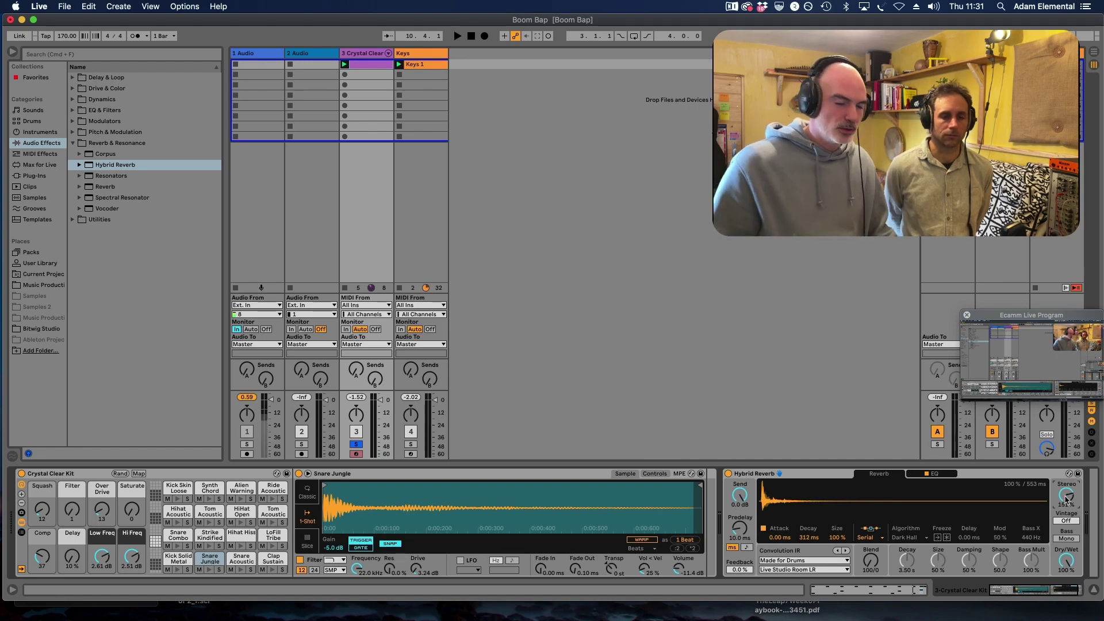
key("space")
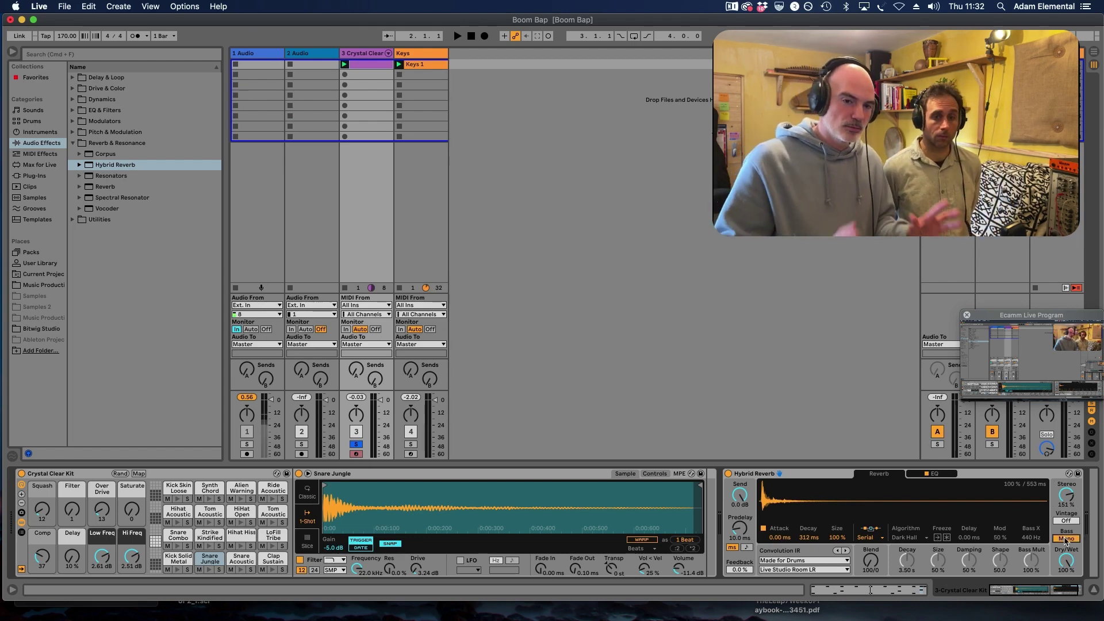
left_click(1065, 539)
key("space")
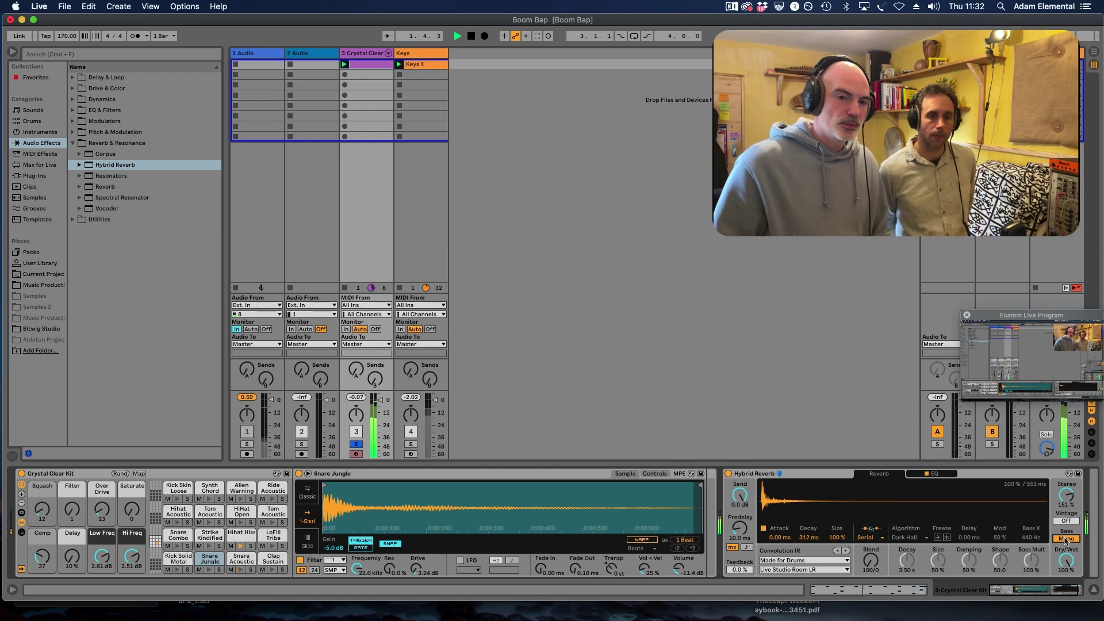
key("space")
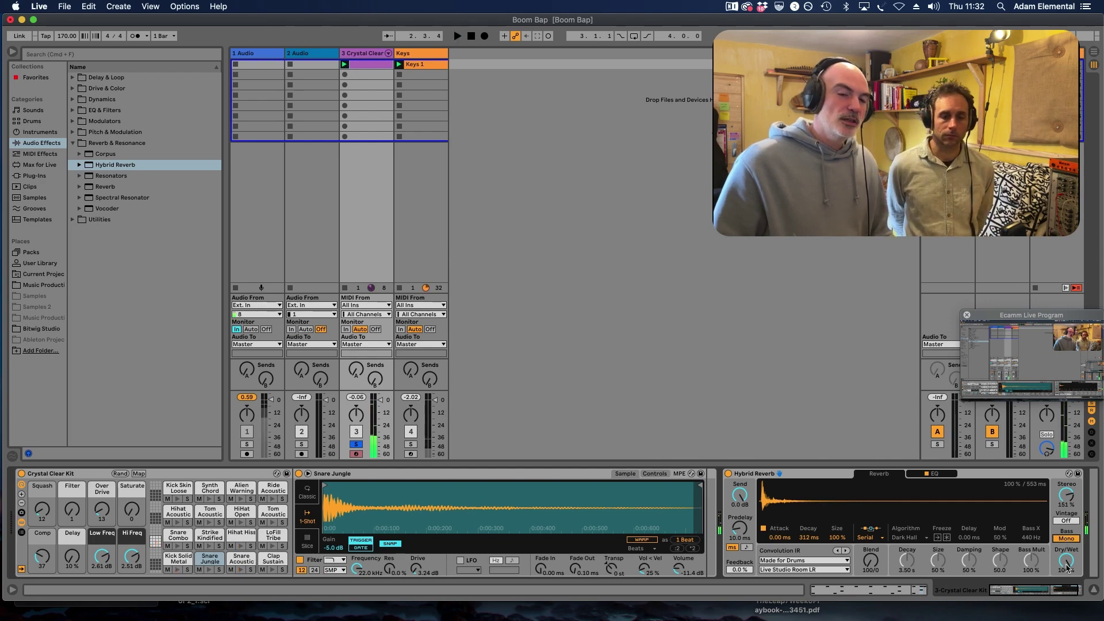
Set the reverb's Dry/Wet to 31 % during playback and compare the drums with the Hybrid Reverb bypassed and enabled
left_click_drag(1067, 568, 1066, 610)
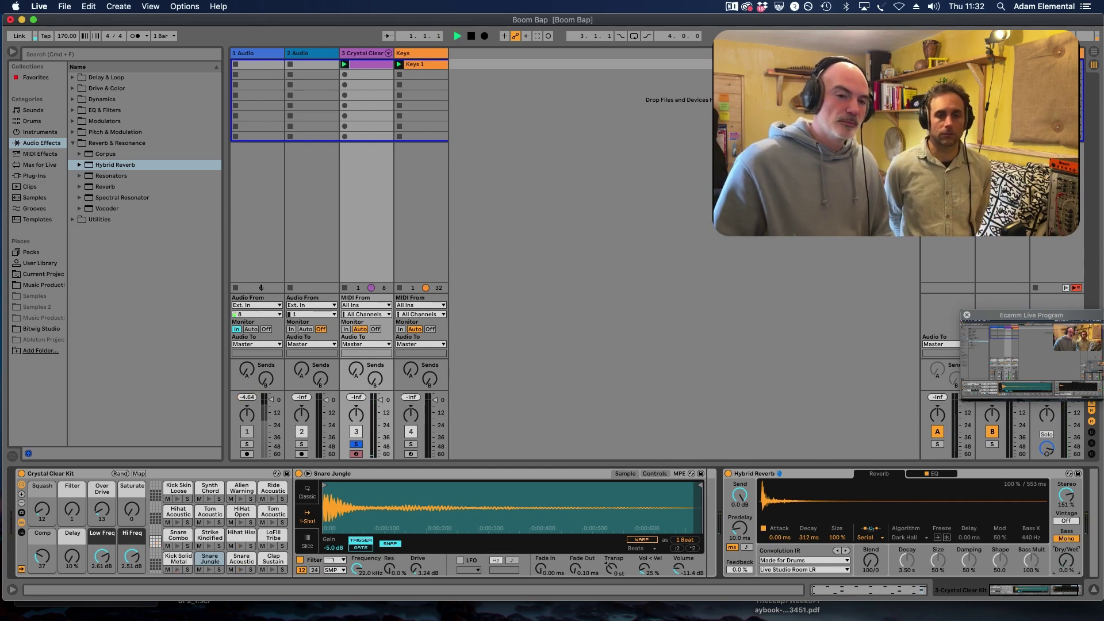
key("space")
left_click_drag(1067, 560, 1067, 549)
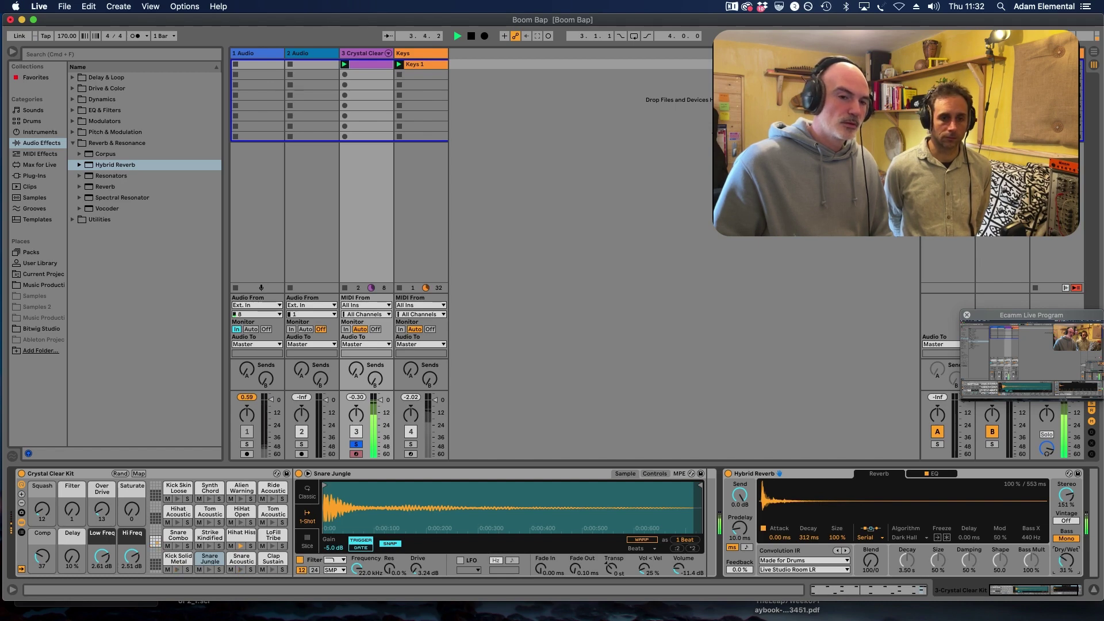
left_click(728, 474)
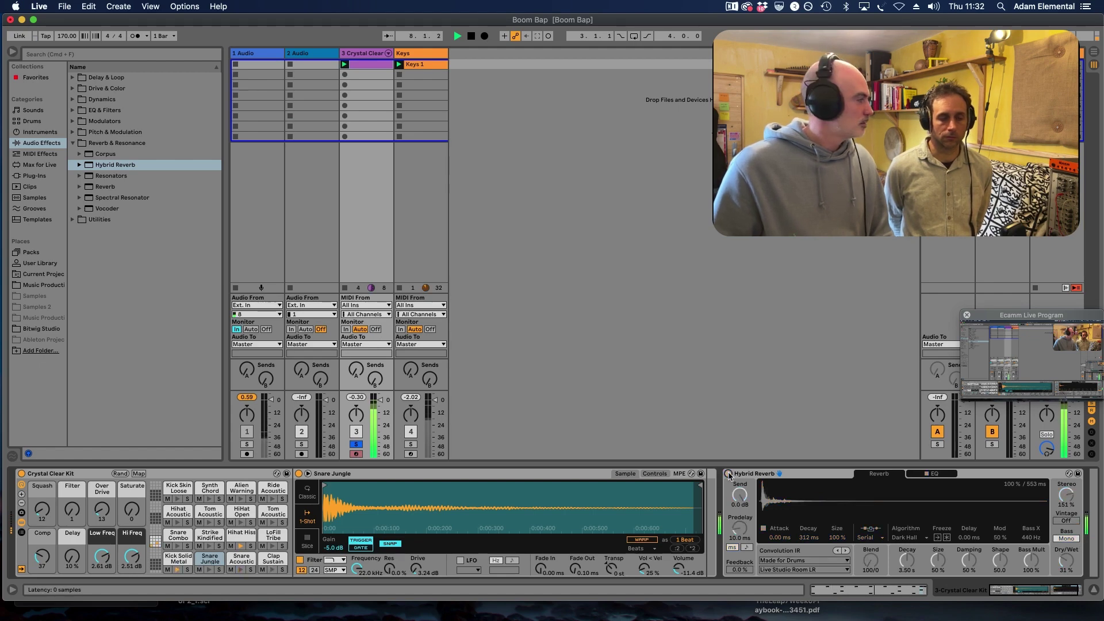
left_click(729, 474)
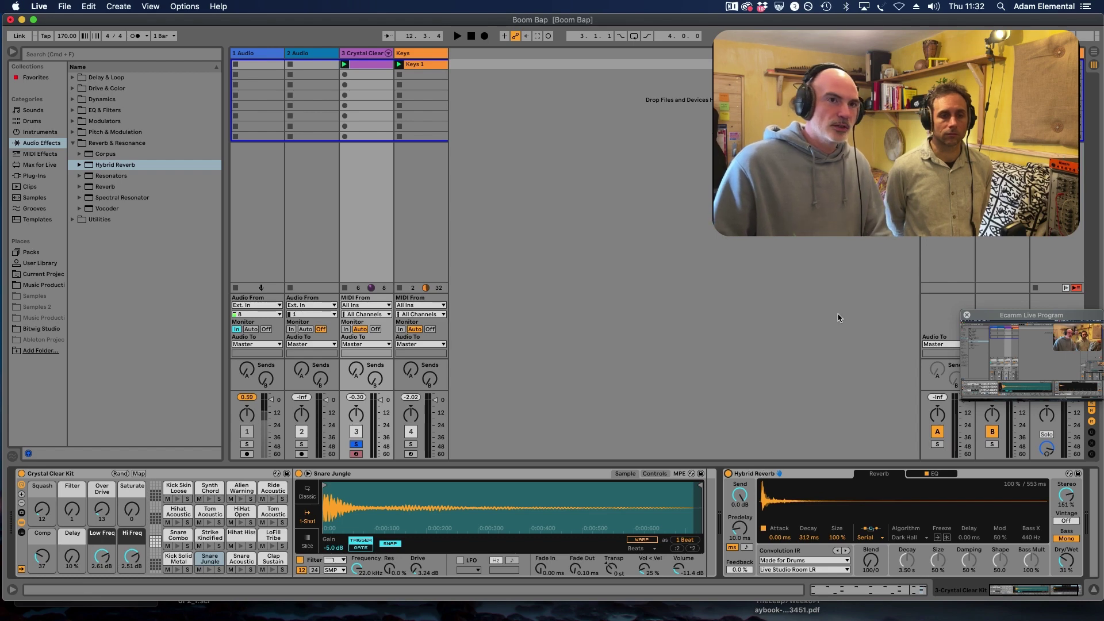
Add a return track after return A, move the drum track's Hybrid Reverb onto it and set its Dry/Wet to 100 %
left_click(946, 54)
key("super+alt+t")
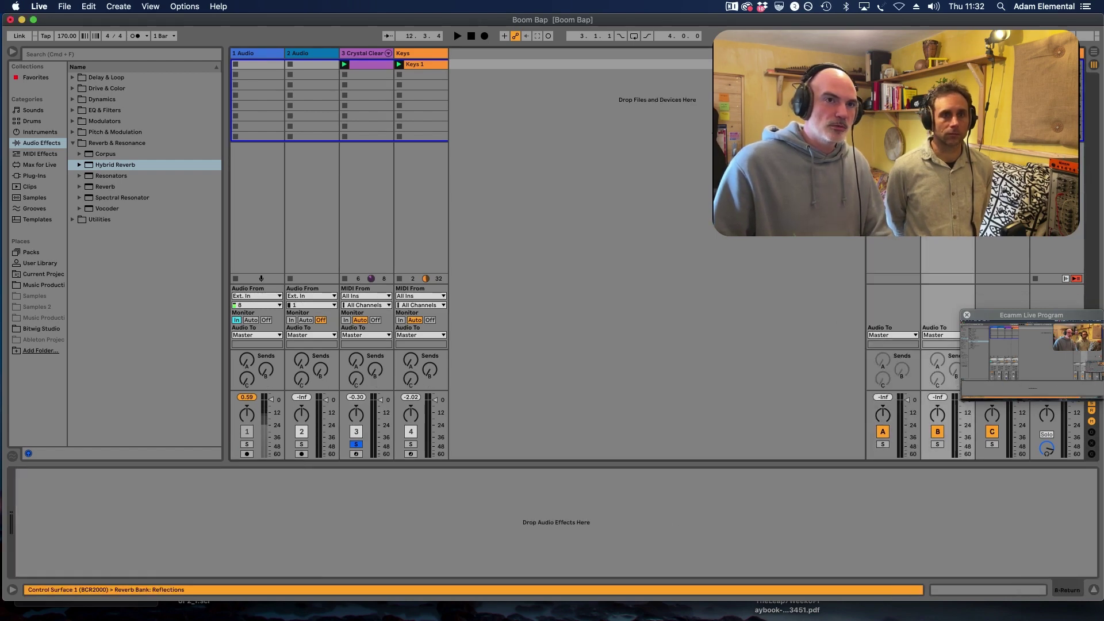
left_click(360, 53)
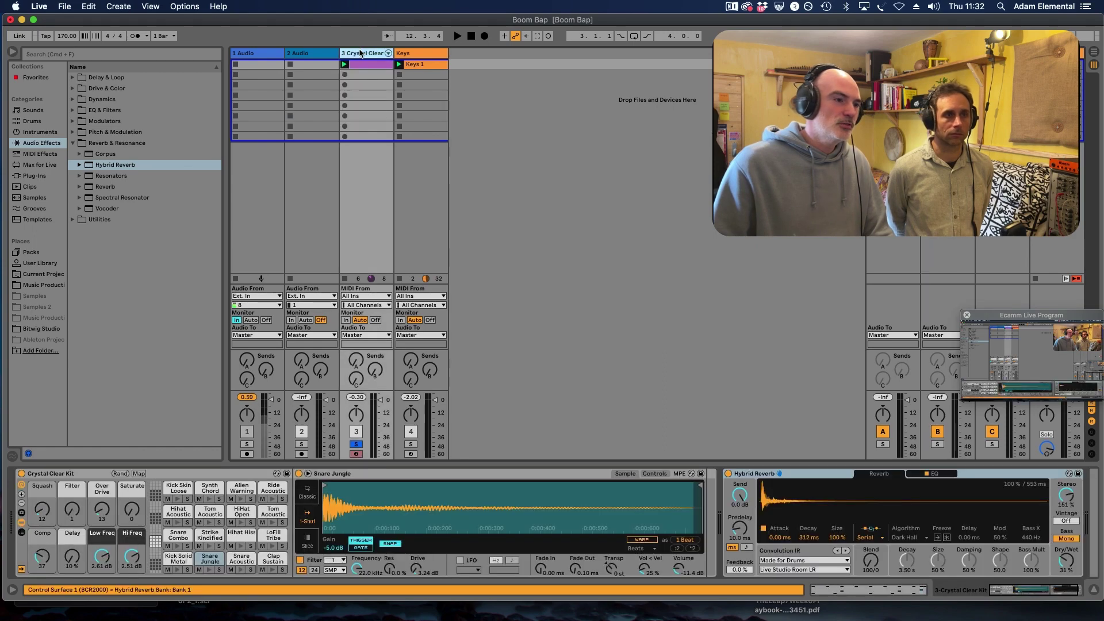
left_click(803, 475)
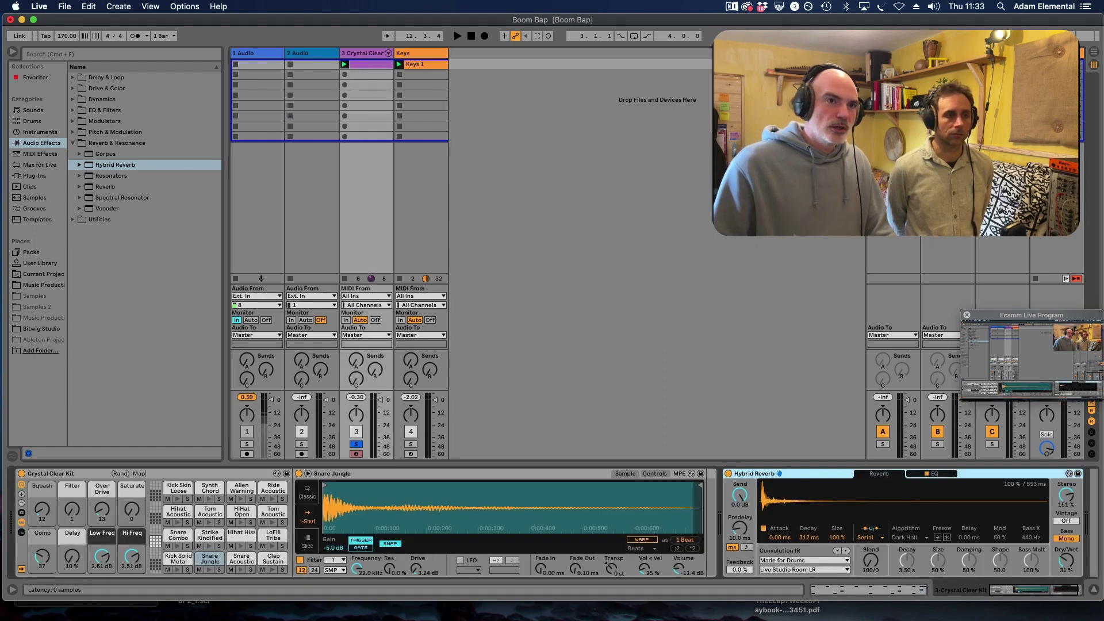
left_click_drag(803, 475, 947, 144)
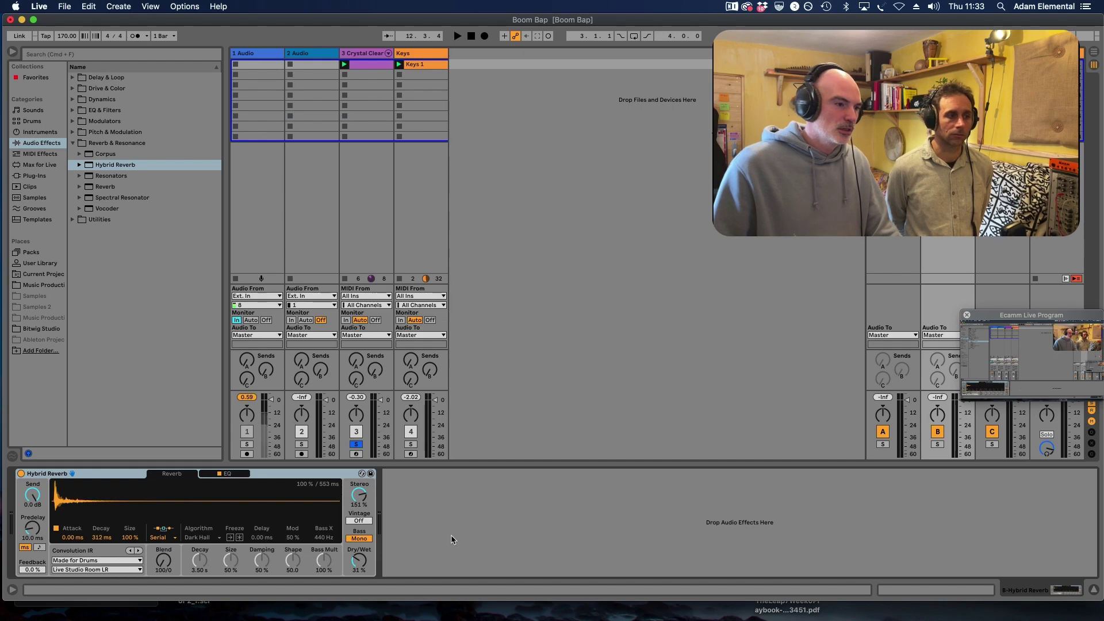
left_click(360, 559)
key("Delete")
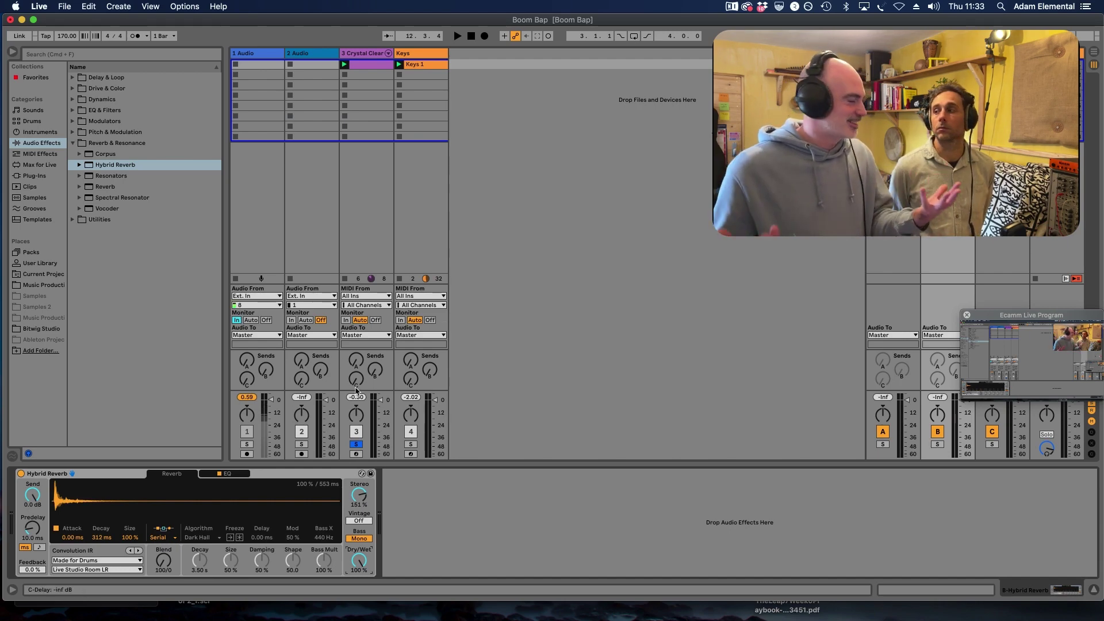
Raise the drum track's Send B during playback and compare the drums with return B off and on, leaving it active
key("space")
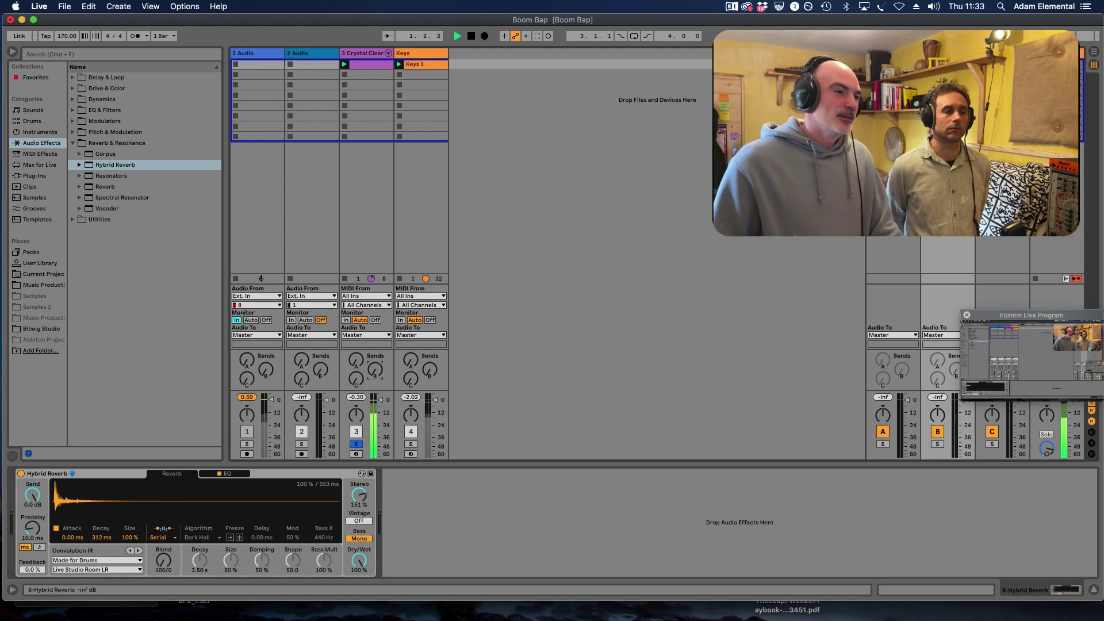
left_click_drag(375, 370, 375, 361)
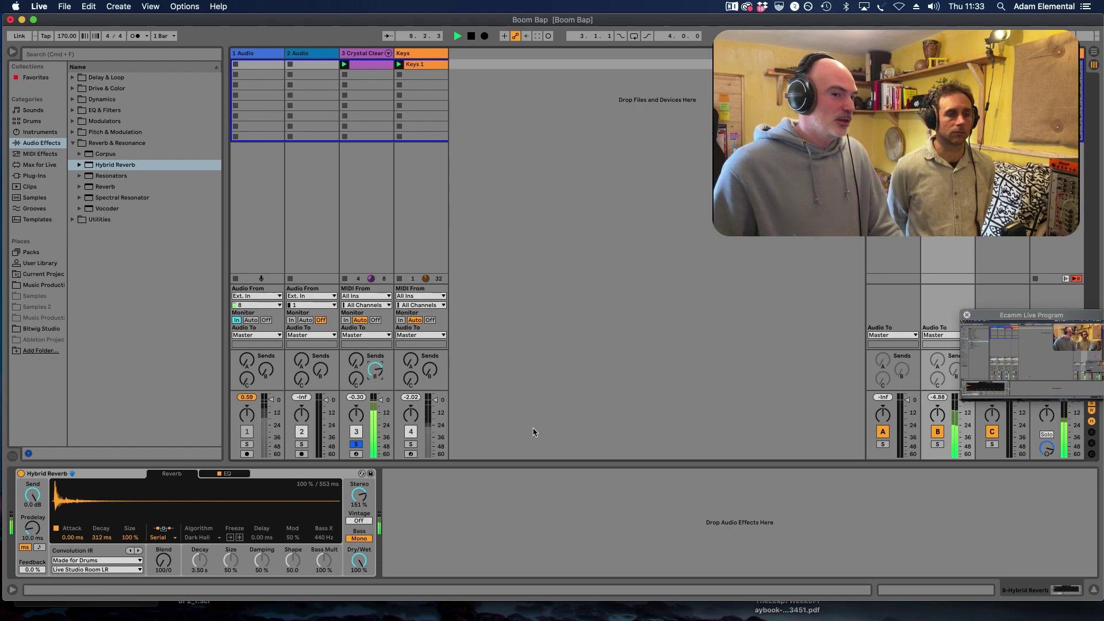
left_click(937, 431)
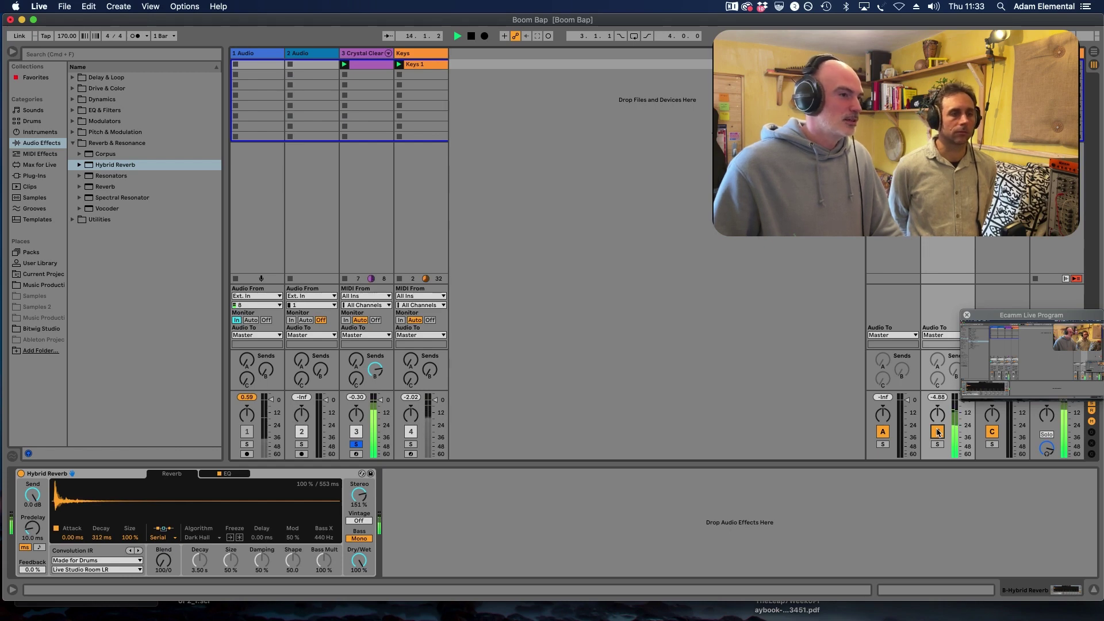
key("space")
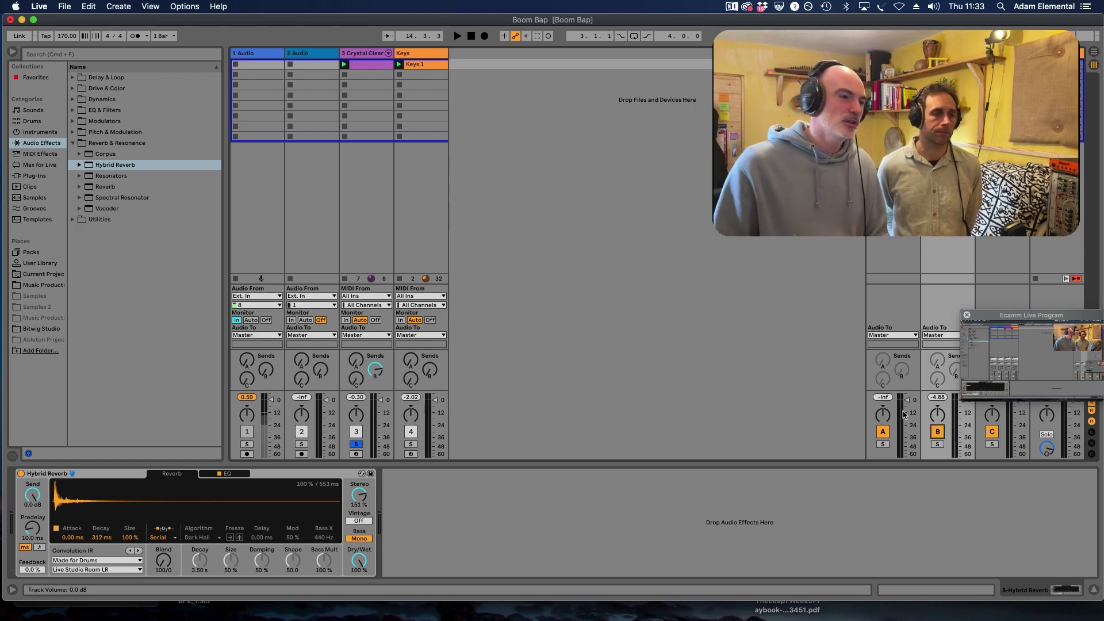
Solo the Keys track in place of the drum track and play it dry for a few bars
left_click(405, 57)
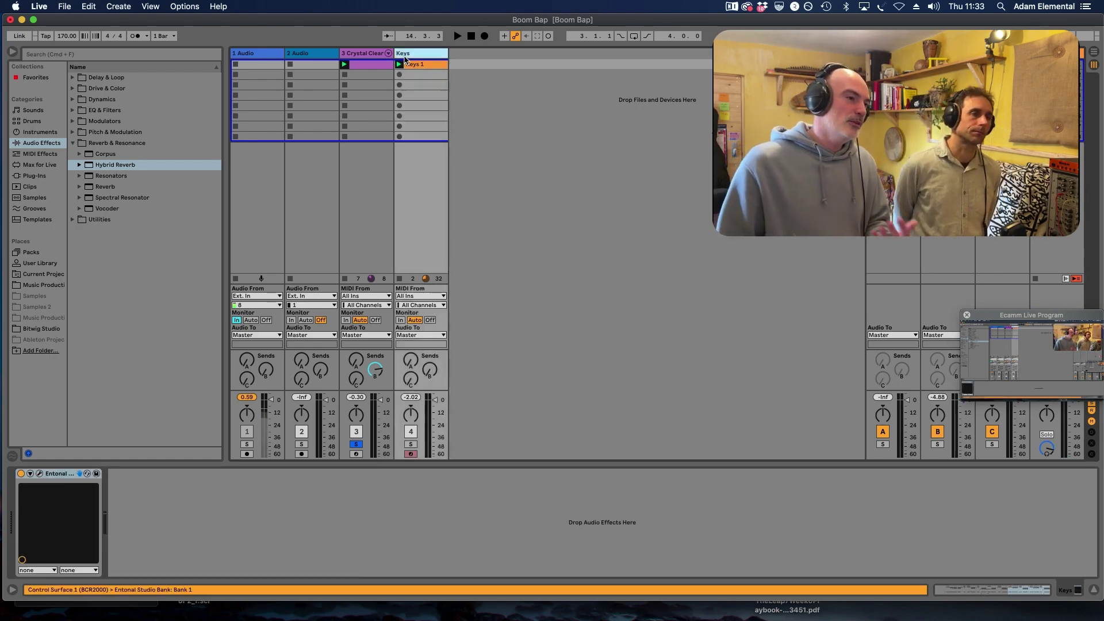
left_click(410, 443)
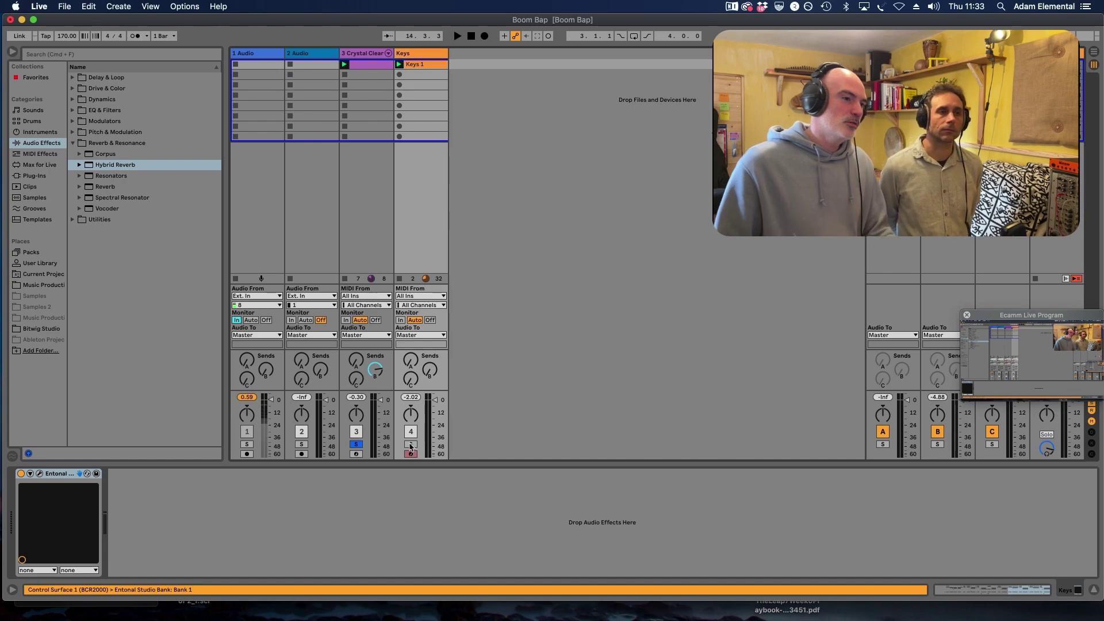
left_click(355, 444)
key("space")
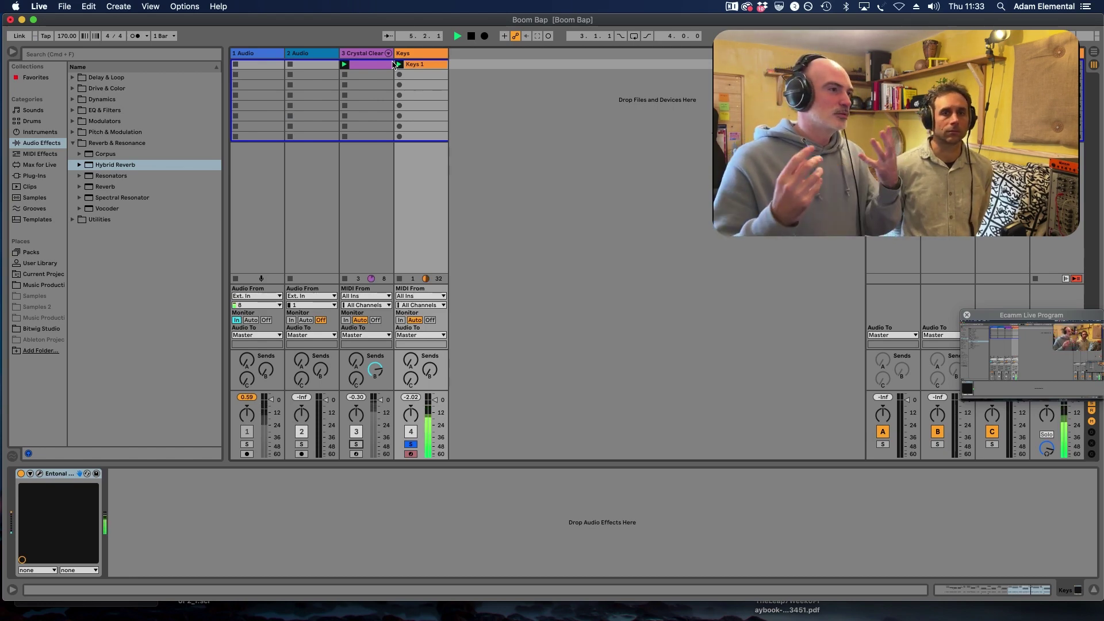
key("space")
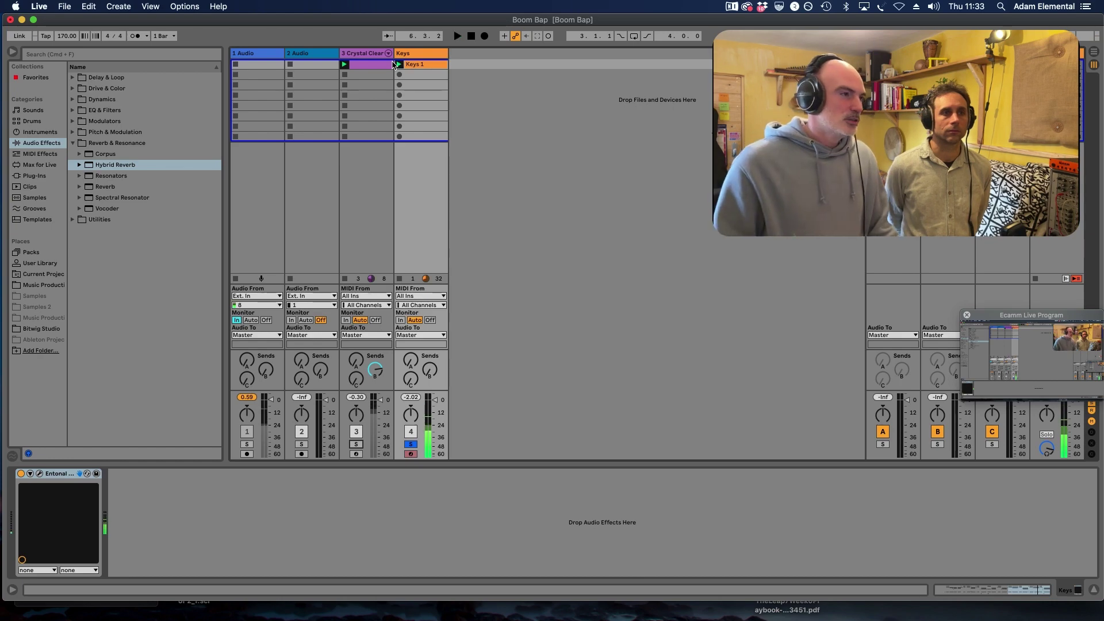
Add a Hybrid Reverb to the Keys track with a Textures impulse response, Blend at 100/0 and Dry/Wet at 100 %
mouse_move(123, 170)
left_mouse_down()
mouse_move(244, 278)
mouse_move(190, 486)
left_mouse_up()
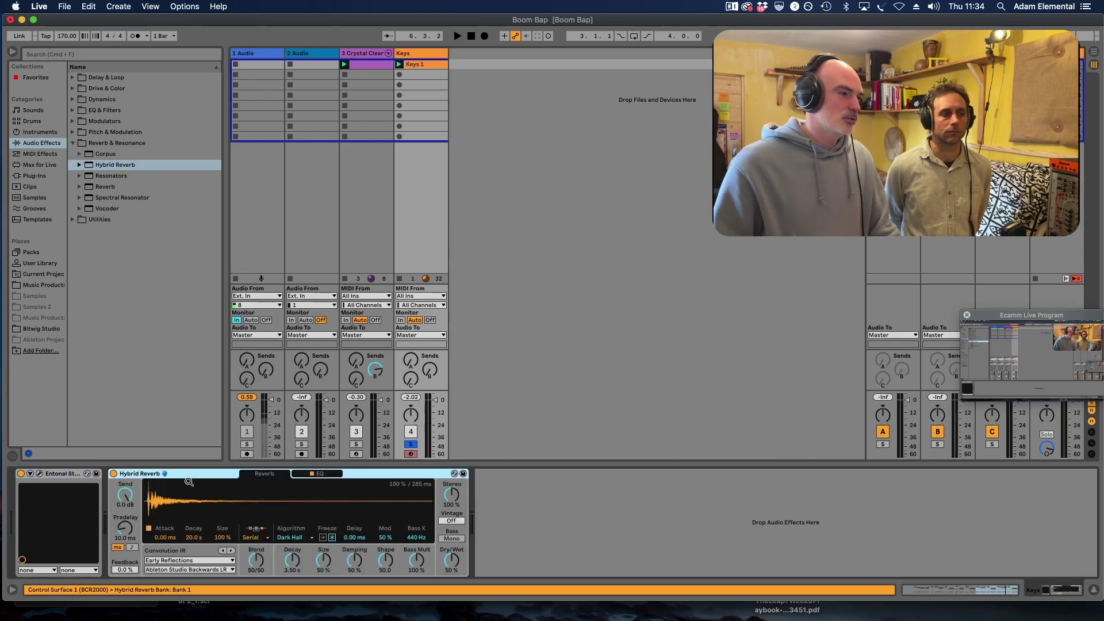
left_click(174, 560)
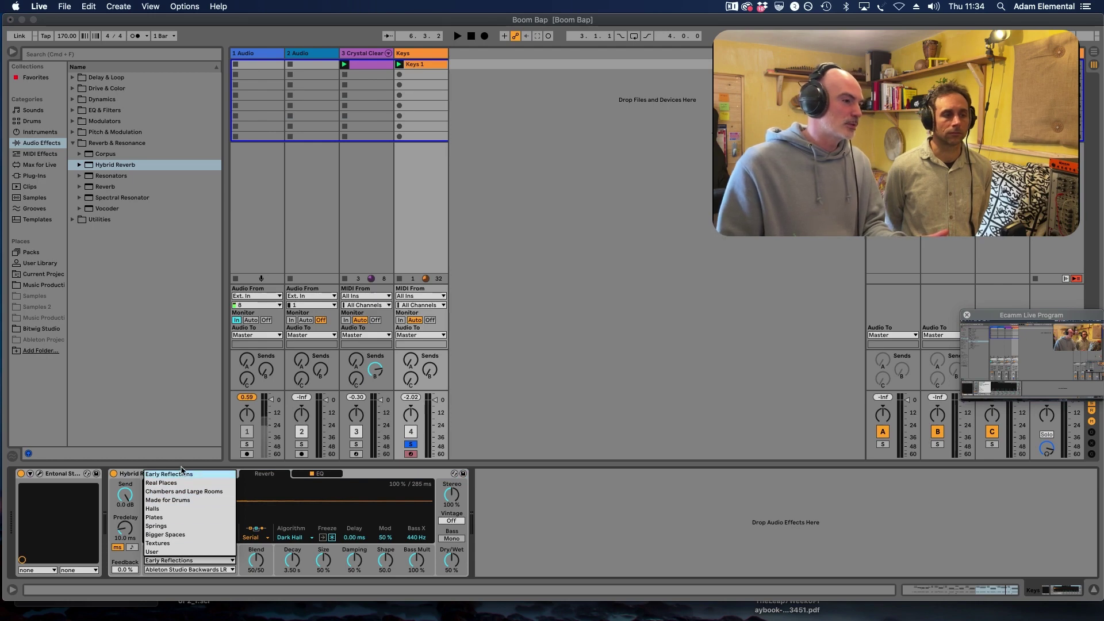
left_click(165, 546)
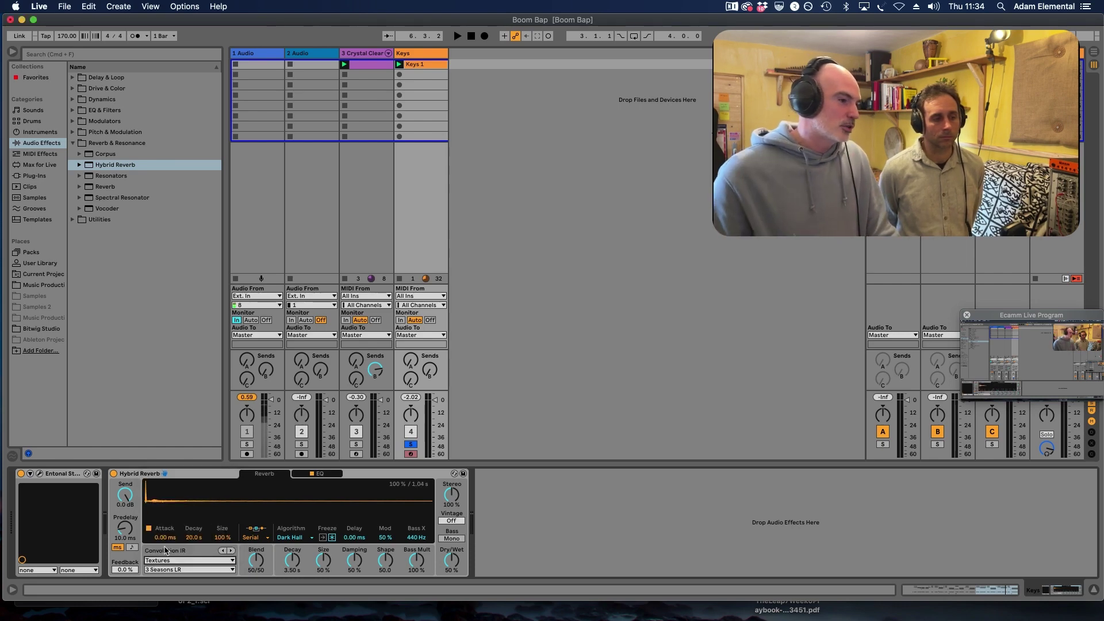
left_click_drag(255, 562, 256, 578)
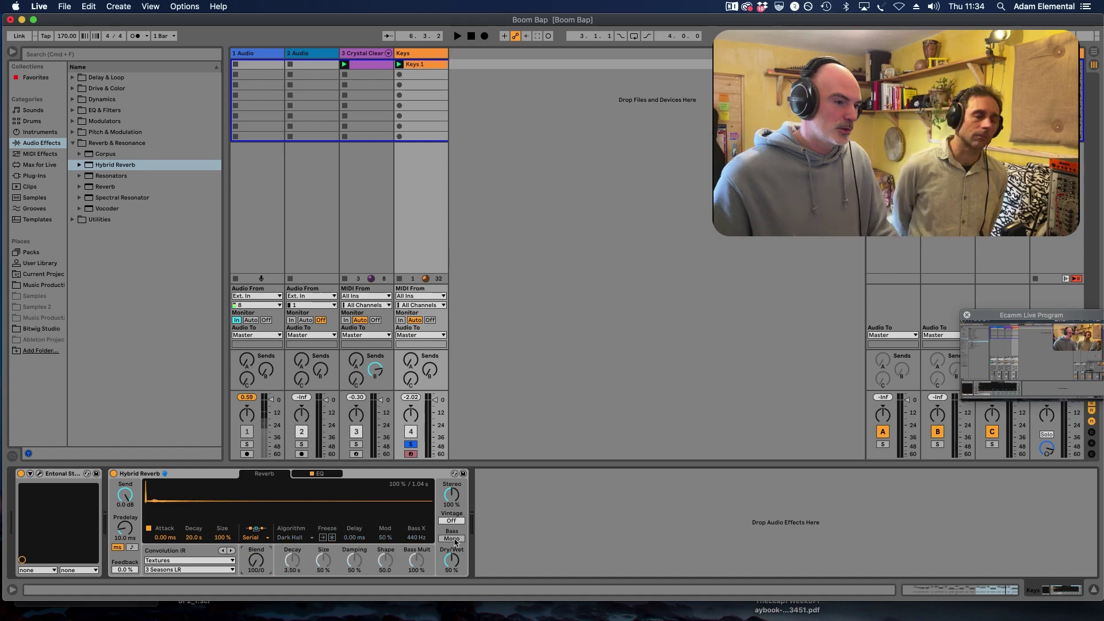
left_click_drag(452, 559, 452, 535)
Audition the keys through the reverb while changing the Textures impulse response to Bubbles LR, and stop playback
key("space")
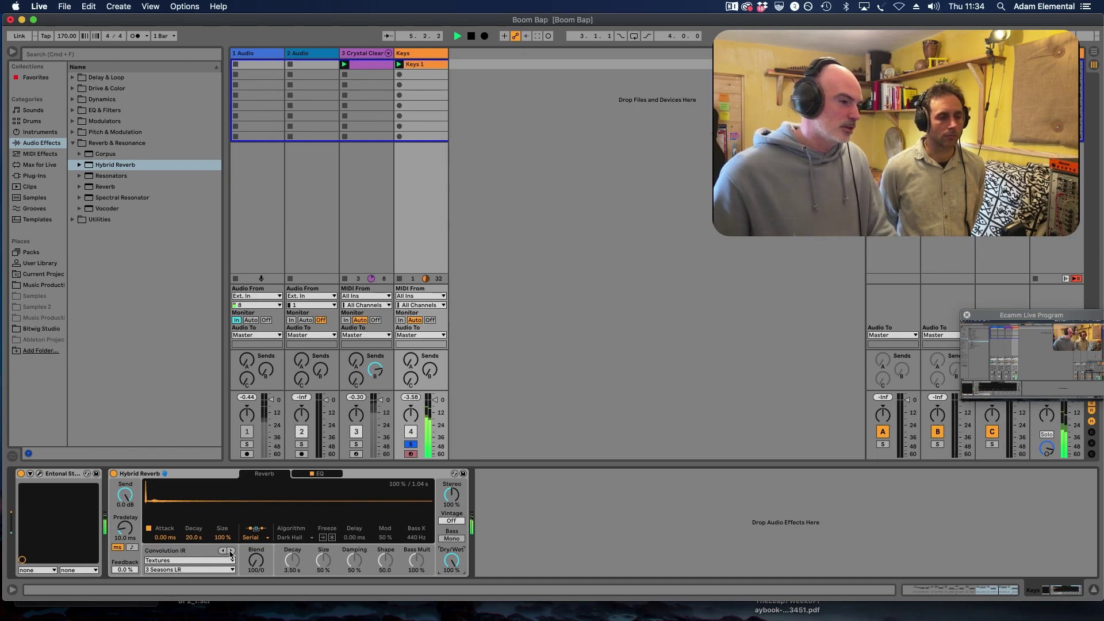
left_click(231, 551)
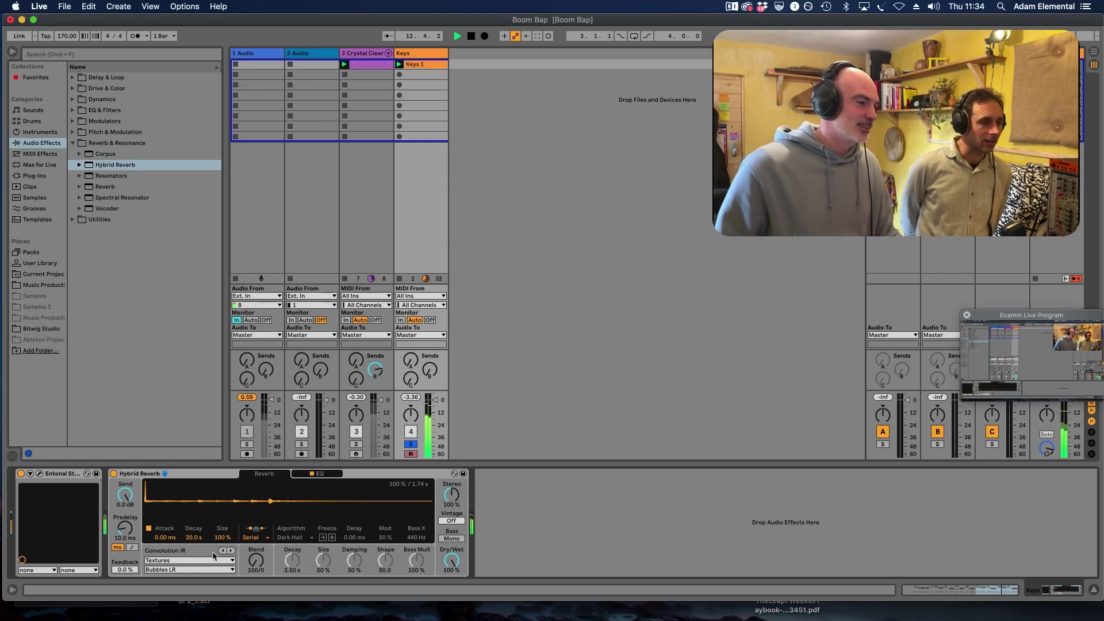
key("space")
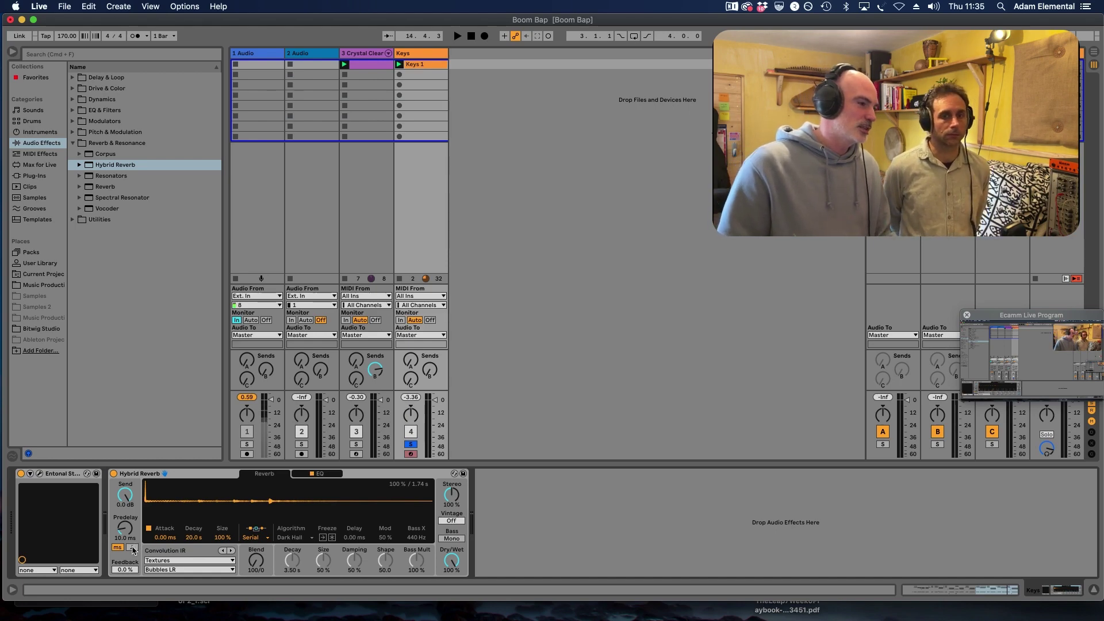
Switch the keys reverb's Predelay to tempo sync at 1/16 and raise its Feedback to 38 %
left_click(132, 548)
left_click(118, 526)
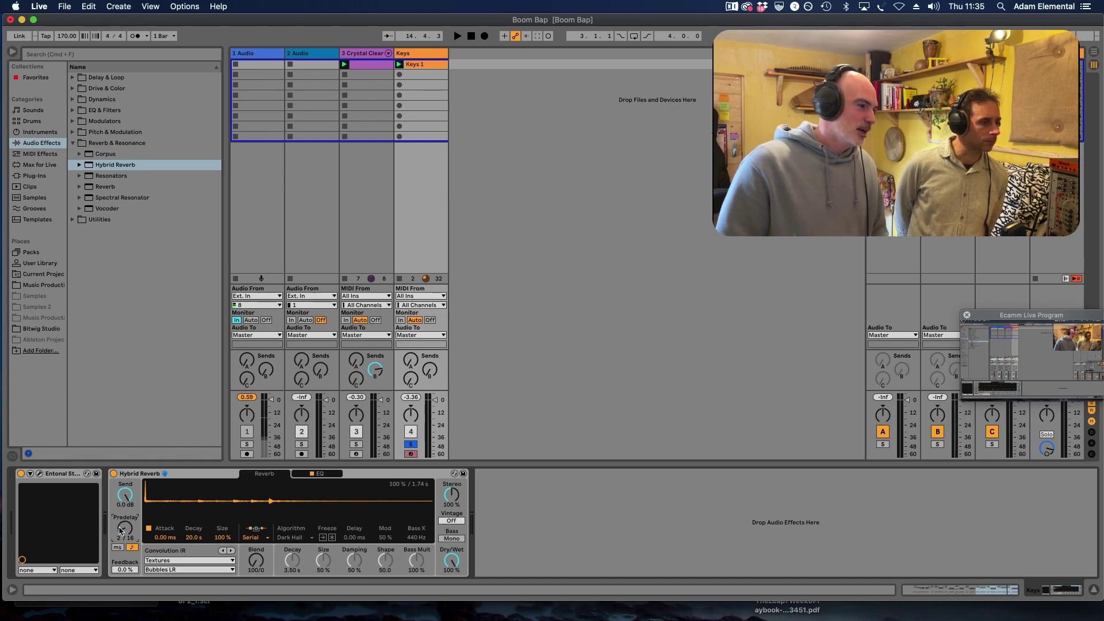
left_click_drag(120, 530, 121, 565)
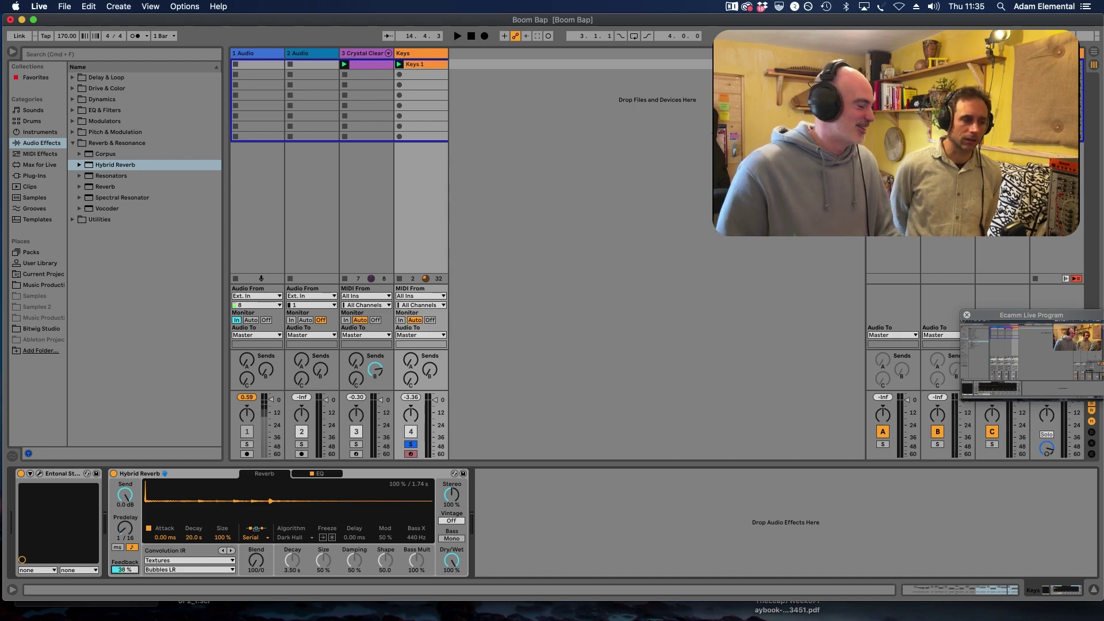
Set the keys reverb's Predelay to 3/16 and Feedback to 81 % while listening to the keys
key("space")
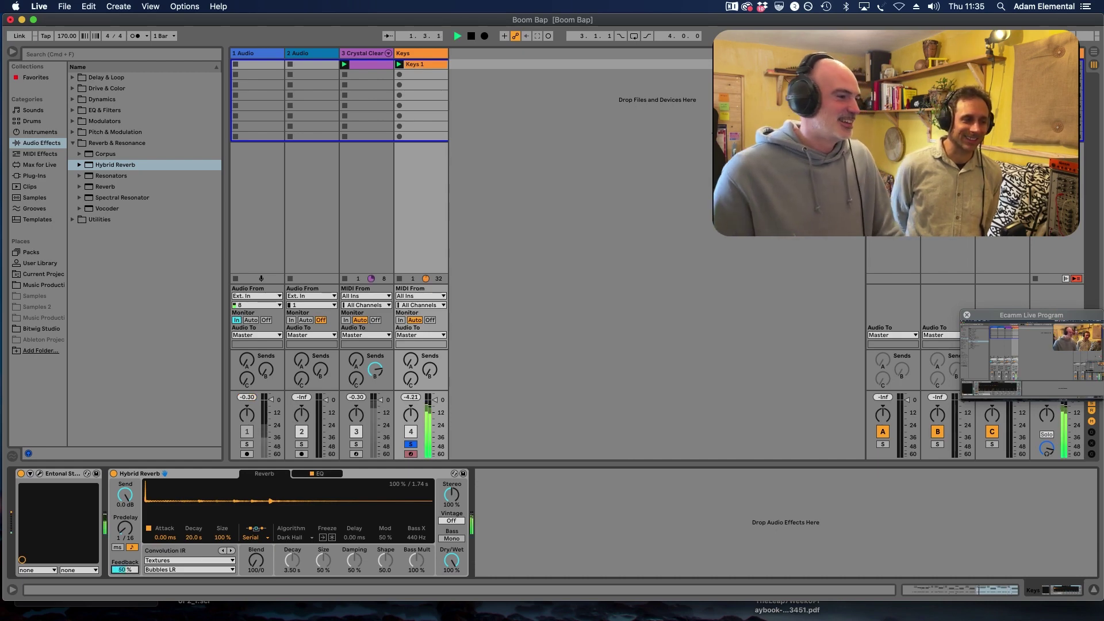
left_click_drag(125, 569, 124, 528)
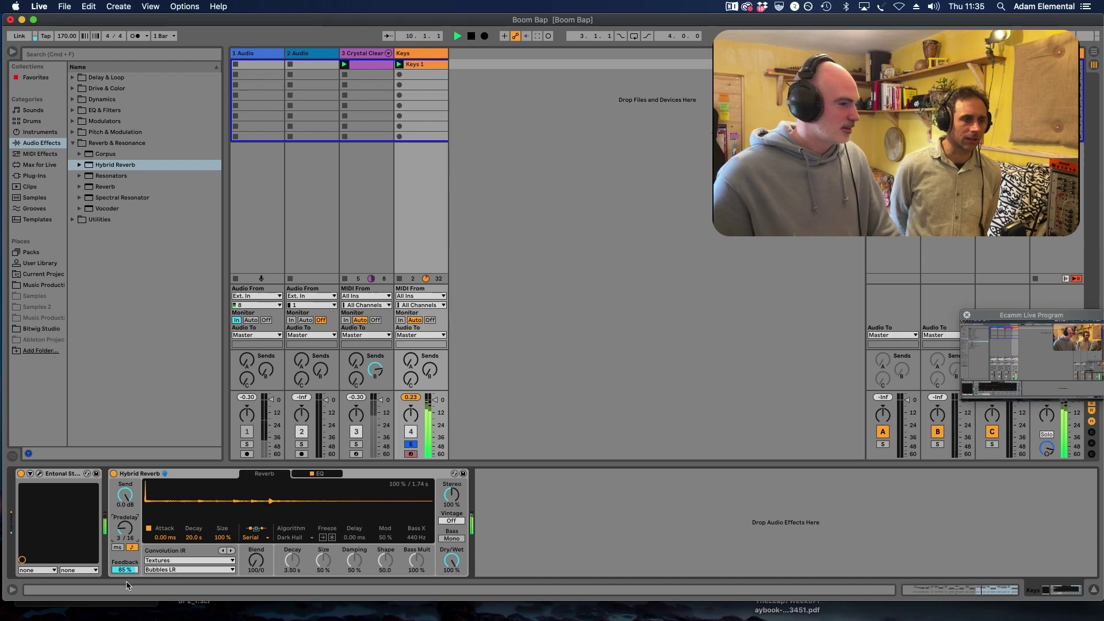
left_click_drag(126, 569, 125, 572)
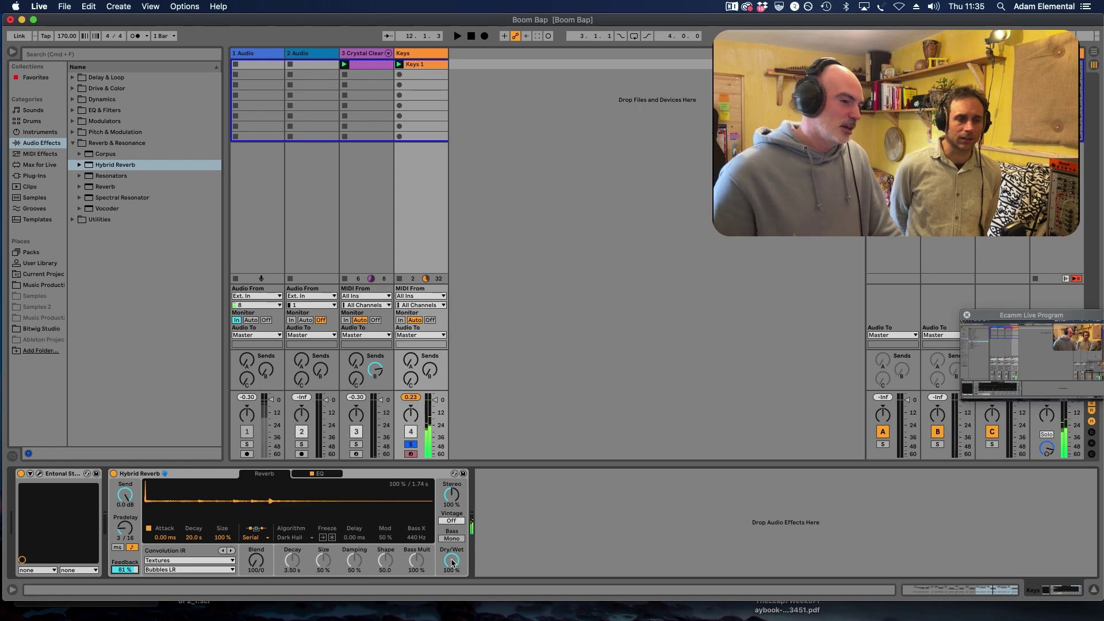
Widen the keys reverb's Stereo to 135 % and set Vintage to Extreme during playback
left_click_drag(451, 495, 452, 478)
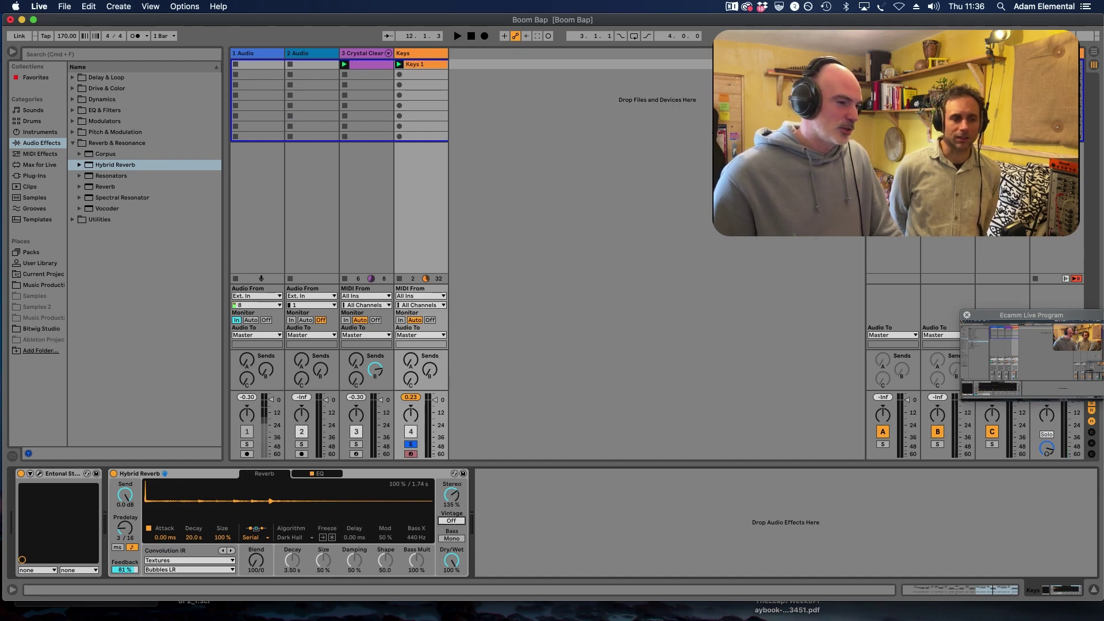
key("space")
left_click_drag(452, 520, 451, 498)
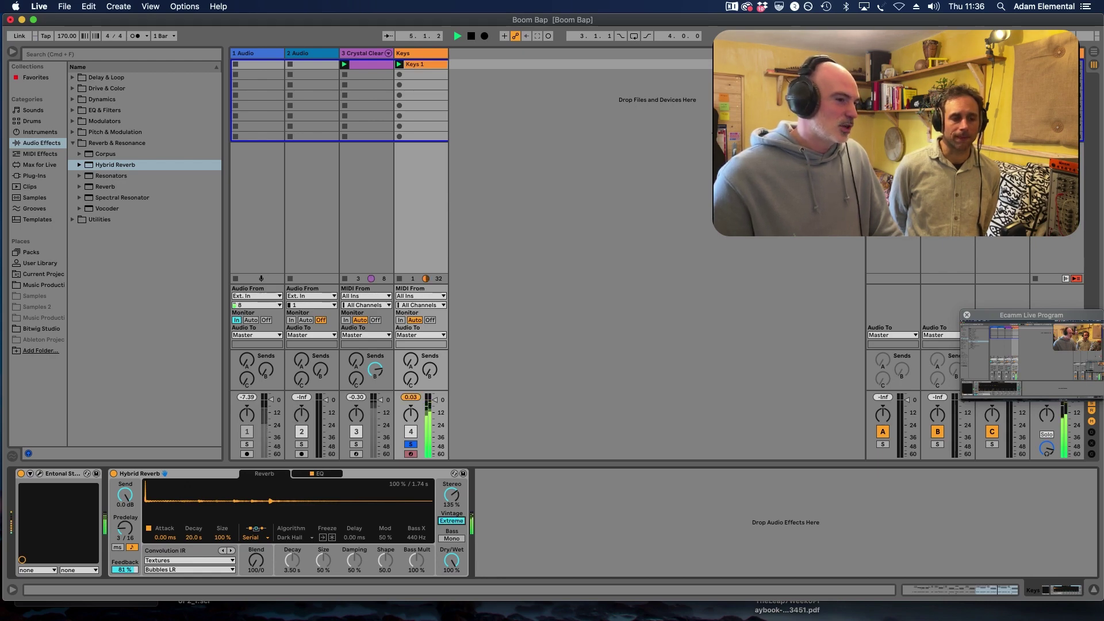
Audition the keys reverb with Vintage at Older during playback, and switch Vintage off
key("space")
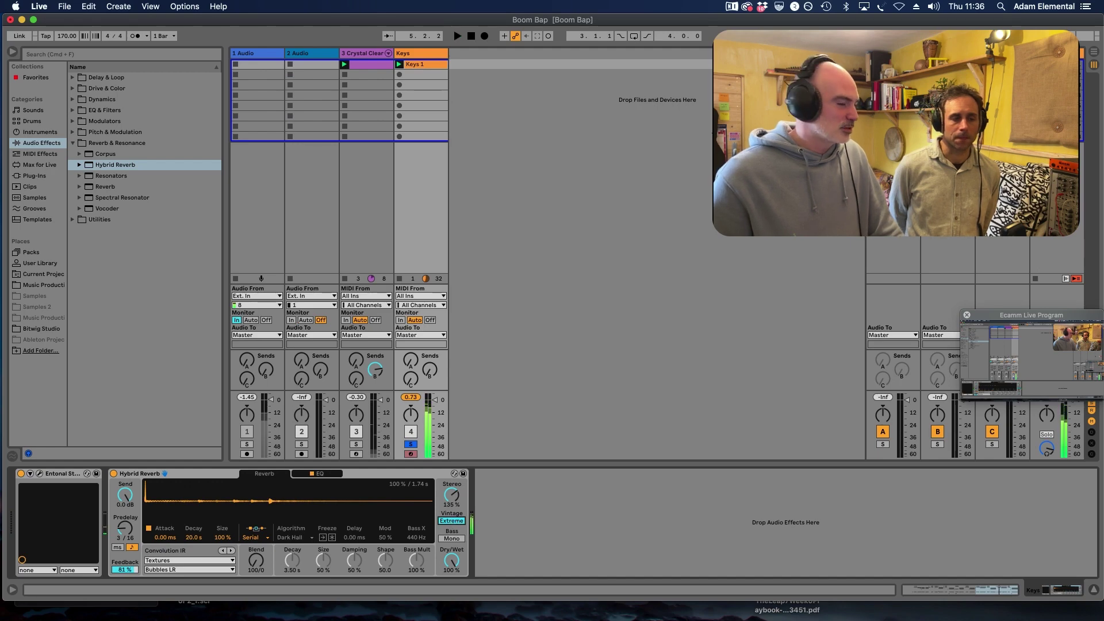
key("Down")
key("space")
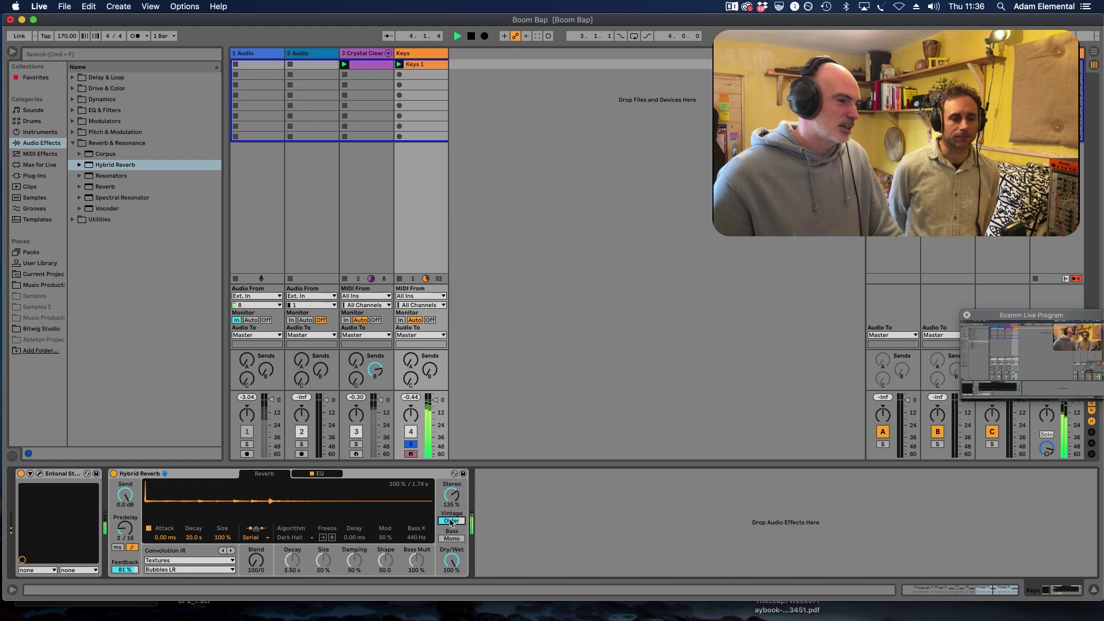
left_click_drag(452, 521, 451, 528)
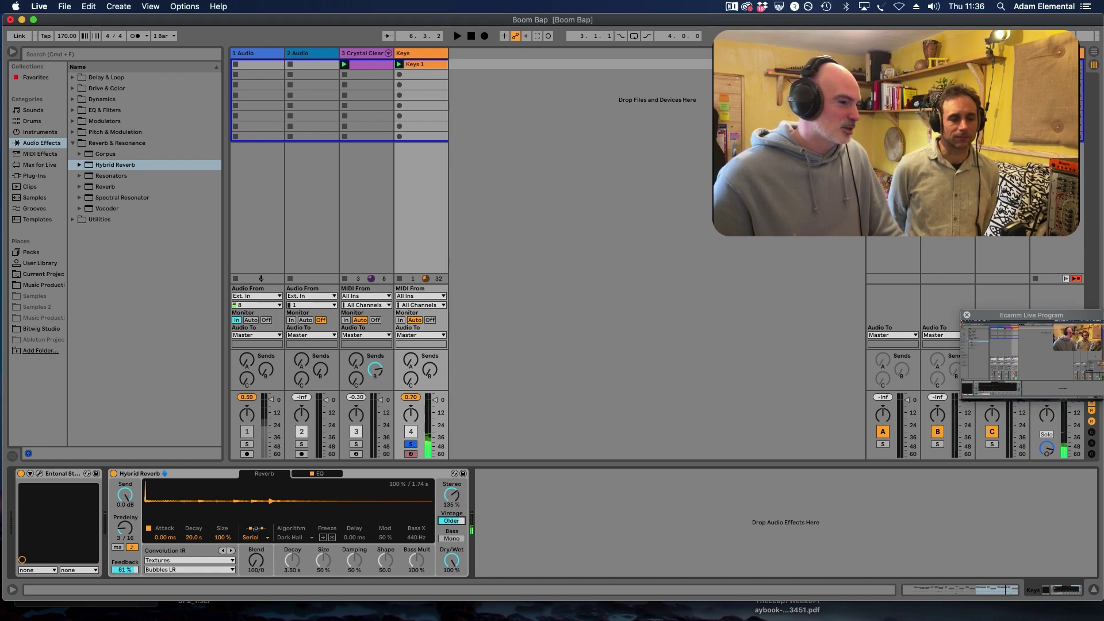
left_click_drag(451, 521, 452, 535)
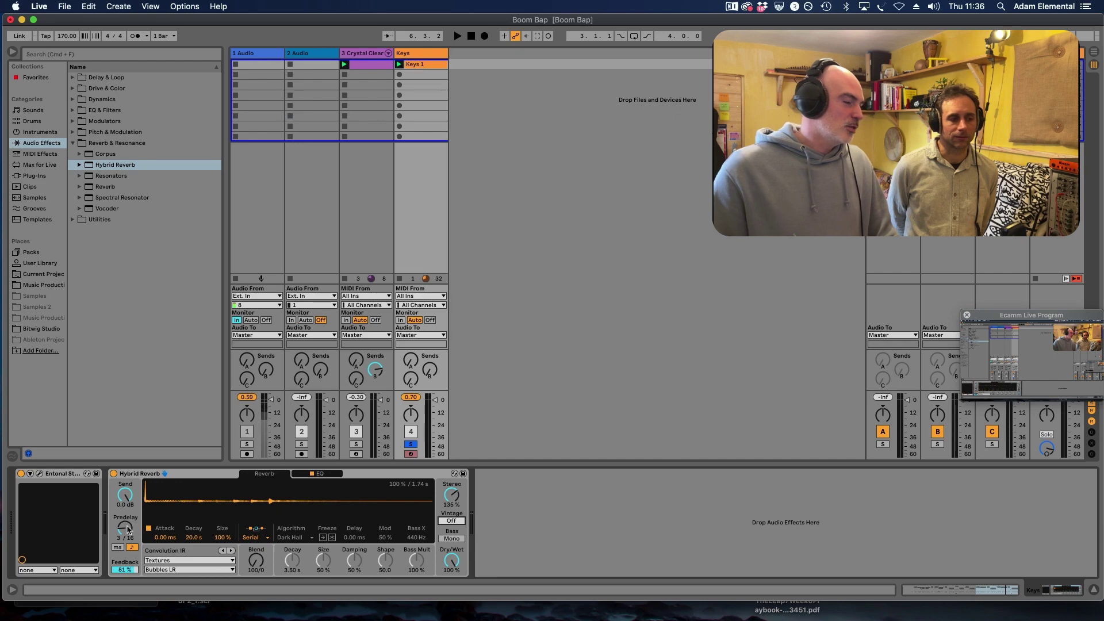
Lower the keys reverb's Dry/Wet to 32 % and audition the impulse response Size at 60 %, 142 % and 500 %
left_click_drag(451, 561, 452, 602)
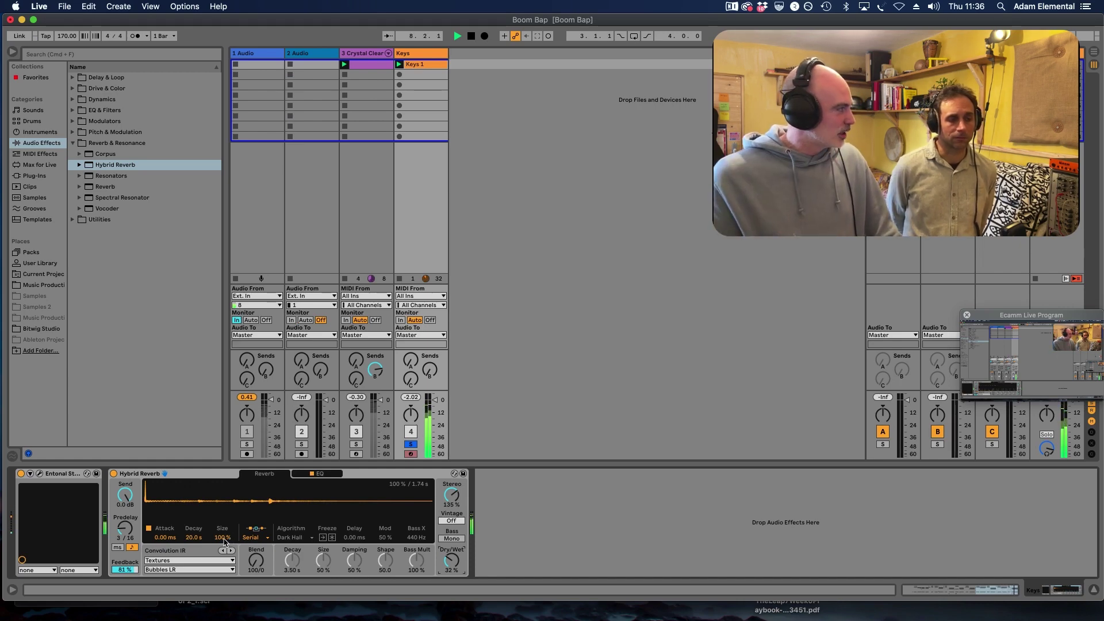
left_click_drag(224, 542, 224, 570)
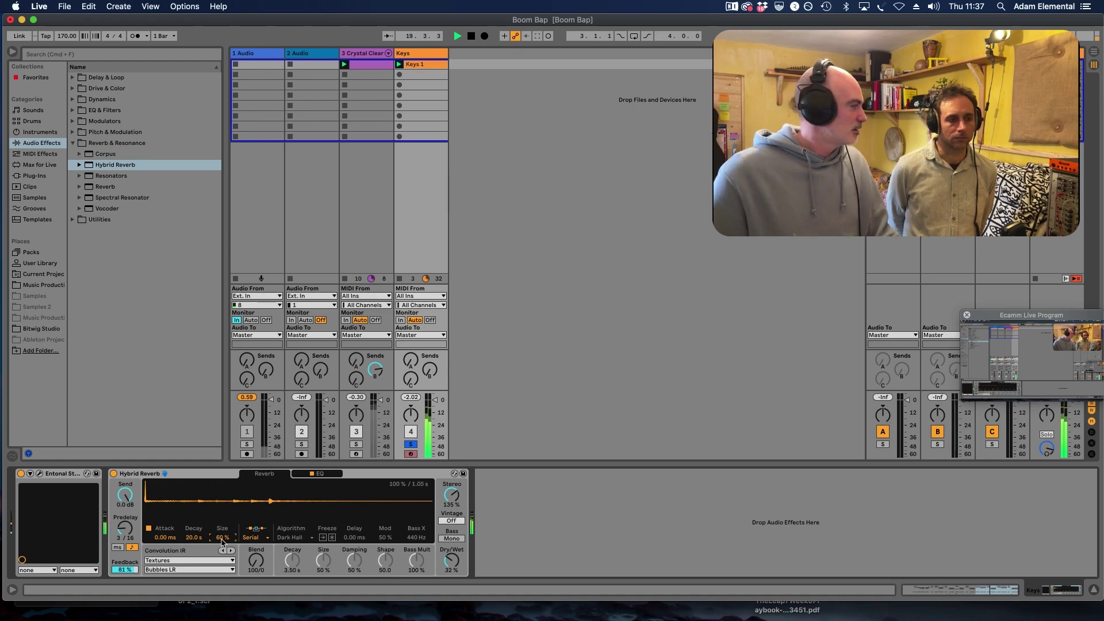
left_click_drag(223, 537, 222, 526)
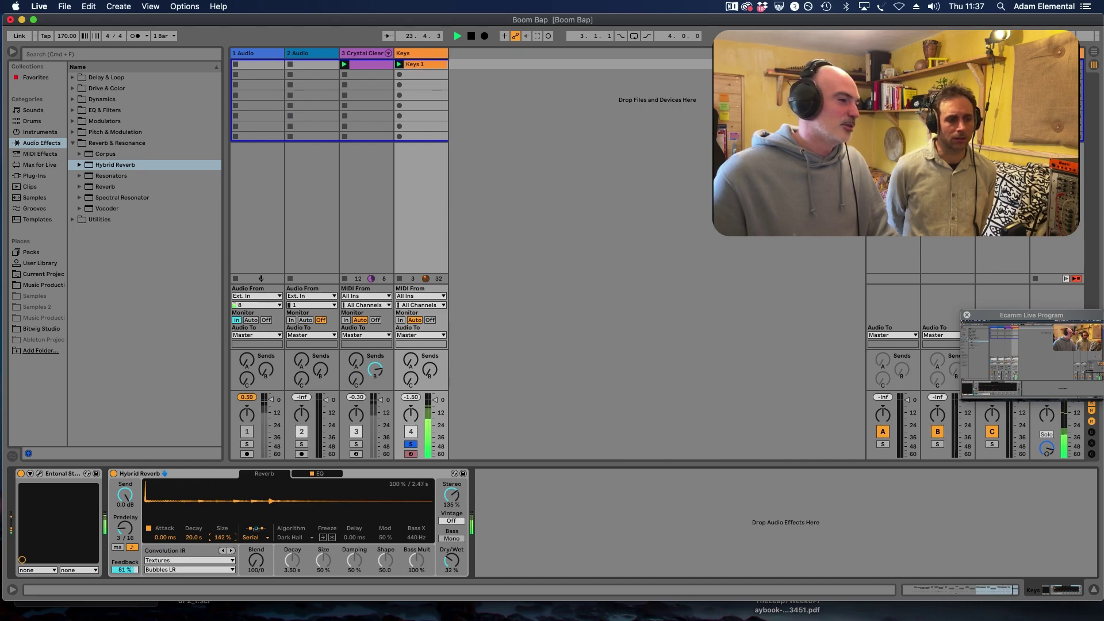
key("space")
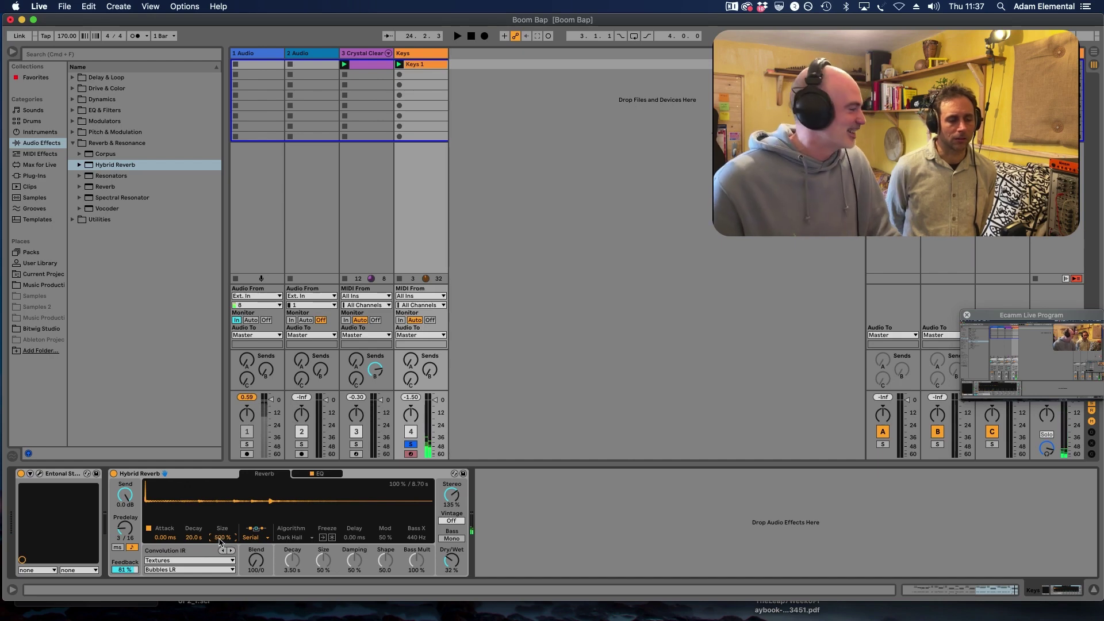
key("space")
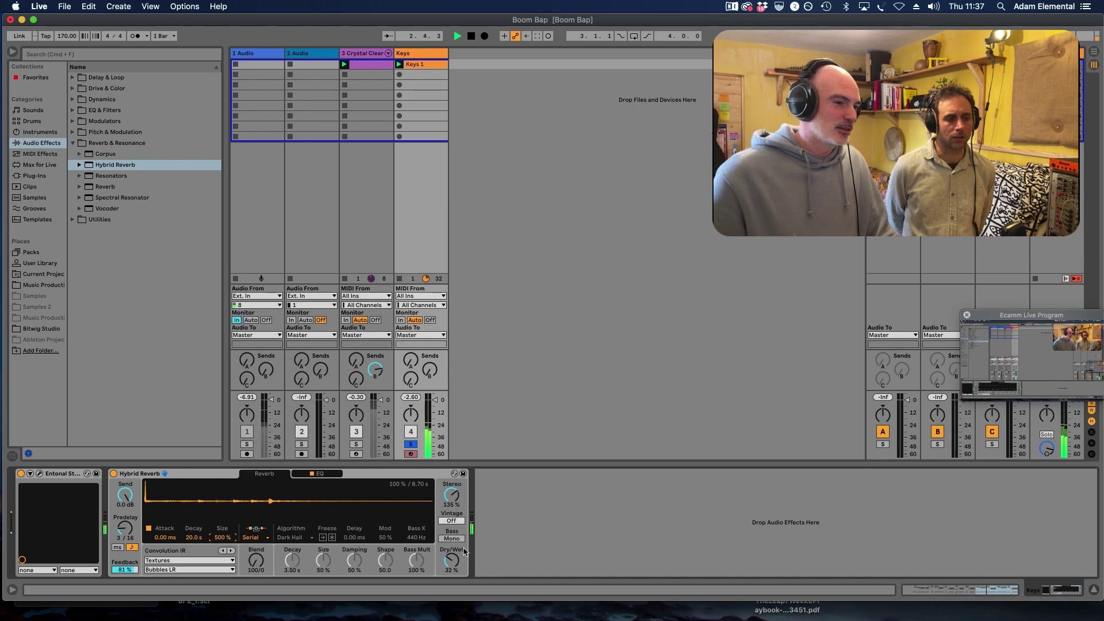
Set the keys reverb's Size to 60 % and Dry/Wet to 34 % during playback, and stop
mouse_move(452, 559)
left_mouse_down()
mouse_move(452, 529)
mouse_move(452, 575)
left_mouse_up()
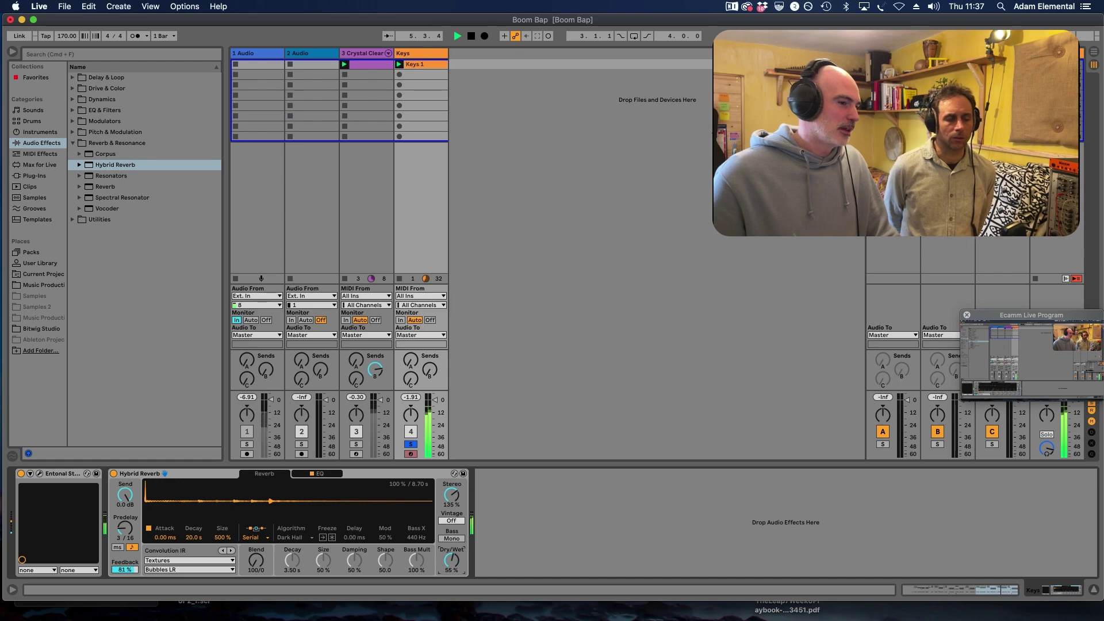
left_click_drag(221, 540, 221, 569)
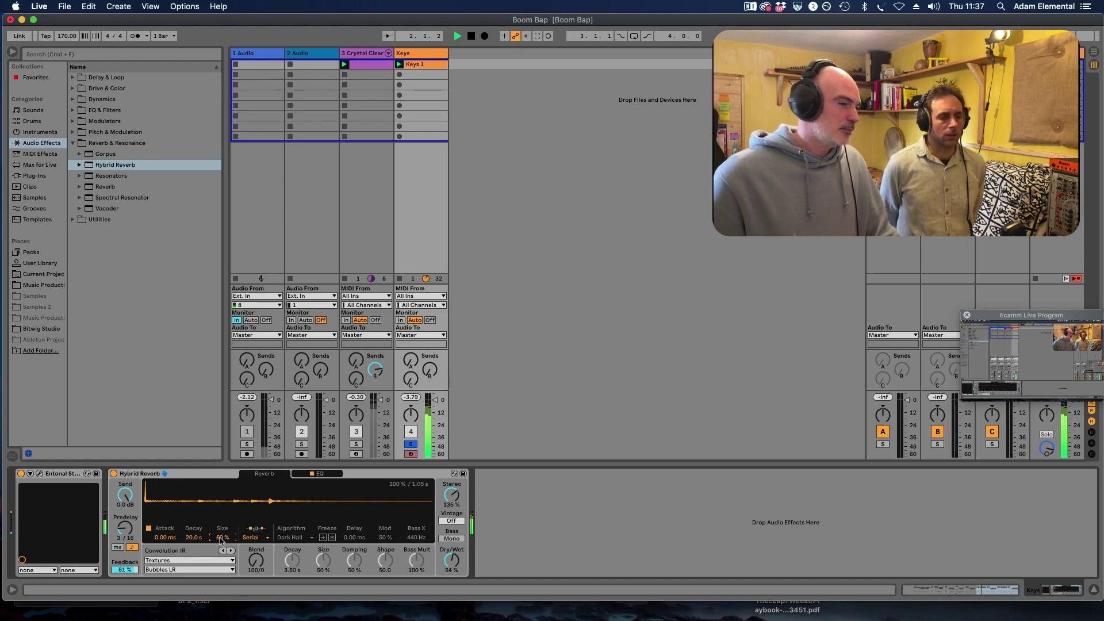
left_click_drag(458, 557, 458, 567)
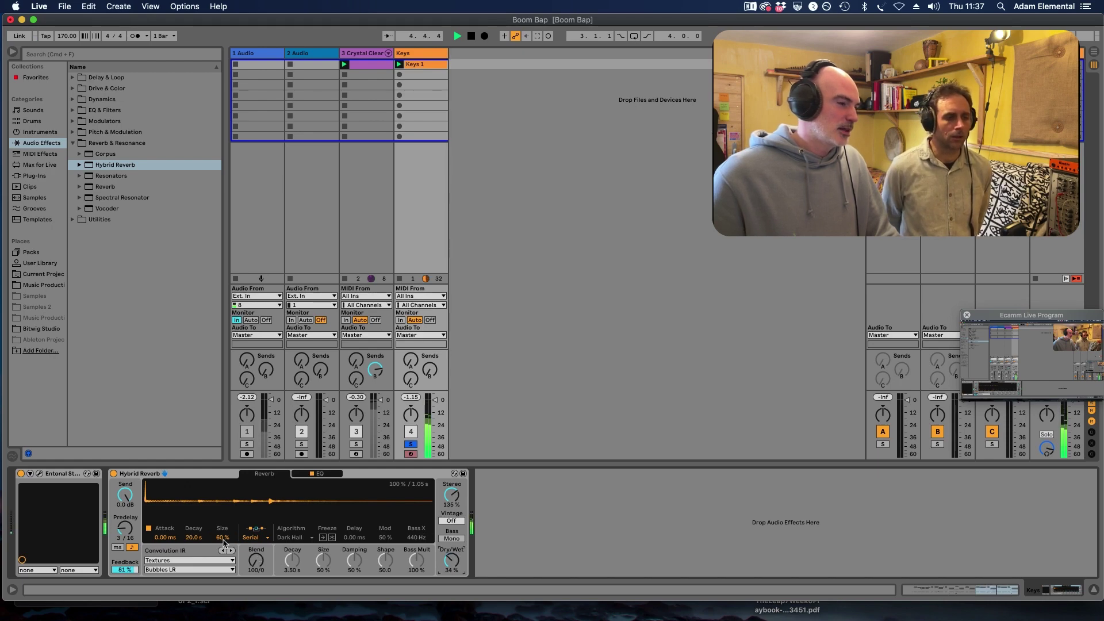
key("space")
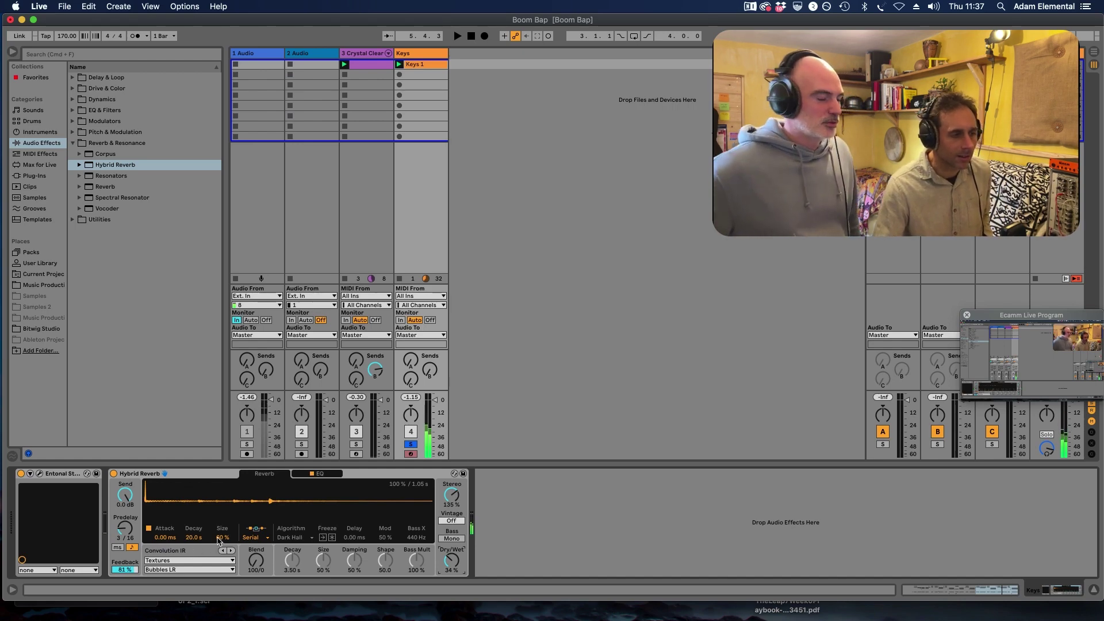
Raise the impulse response Size of the keys reverb to 118 % and listen to the result
left_click_drag(222, 537, 222, 504)
key("space")
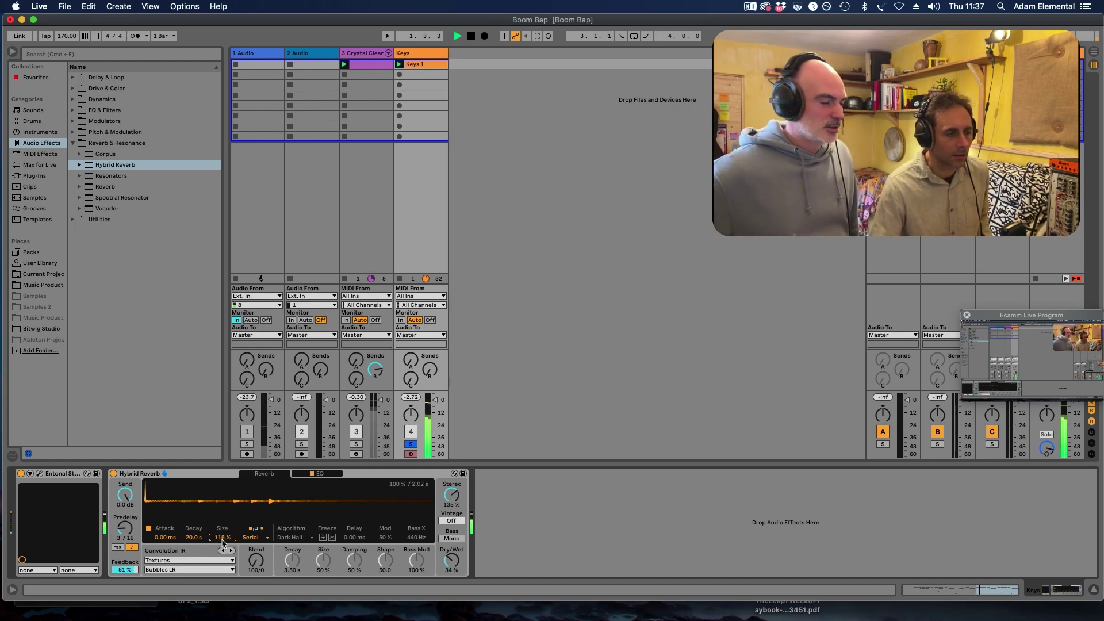
mouse_move(223, 541)
left_mouse_down()
mouse_move(223, 554)
mouse_move(232, 528)
mouse_move(223, 541)
left_mouse_up()
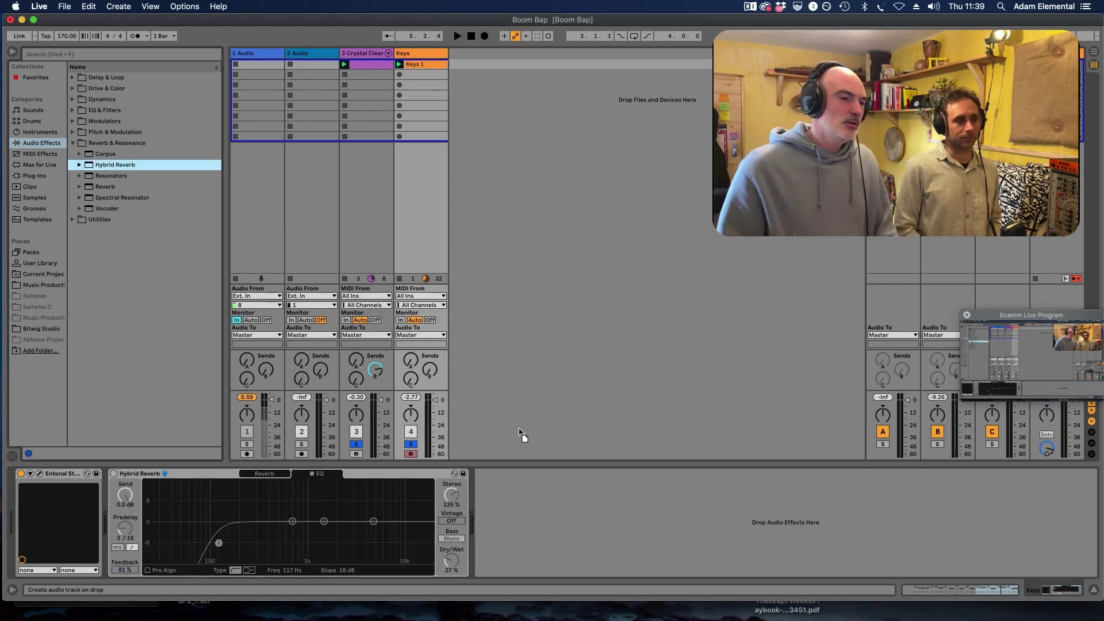
Add a second Hybrid Reverb after the first on the Keys track and load the Amp Bmin 150 bpm guitar loop as its impulse response
left_click_drag(519, 432, 567, 506)
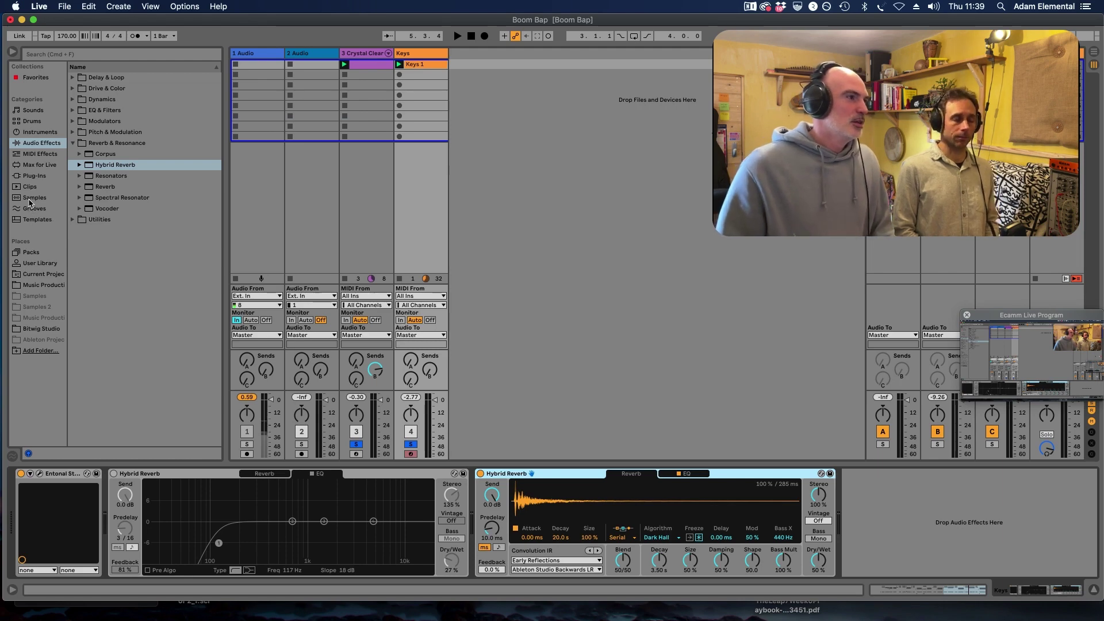
left_click(31, 251)
left_click(140, 219)
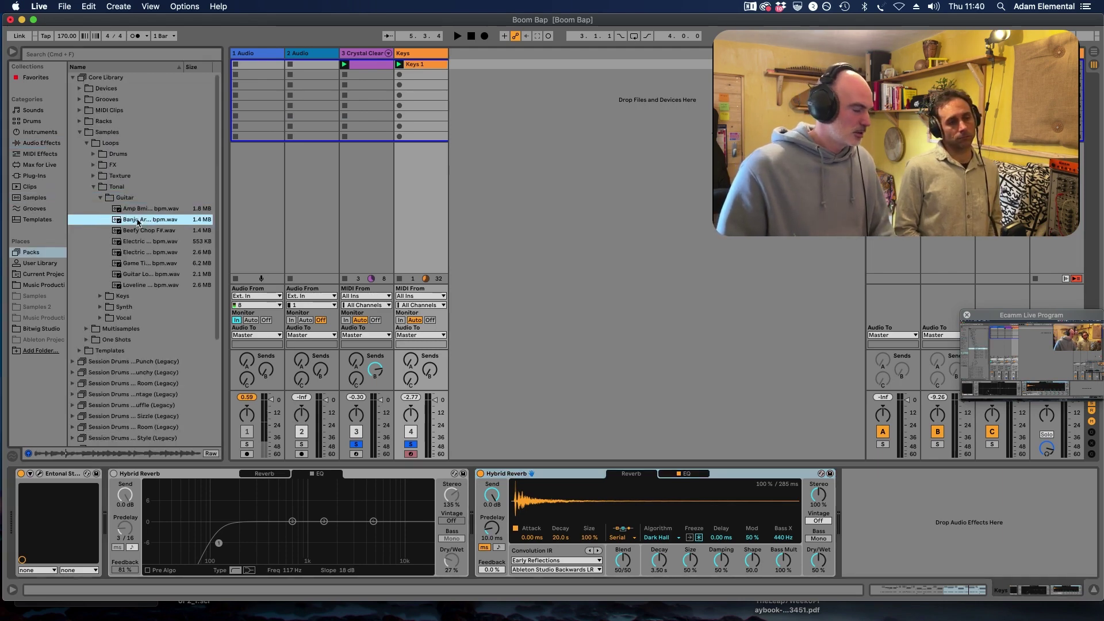
left_click(141, 209)
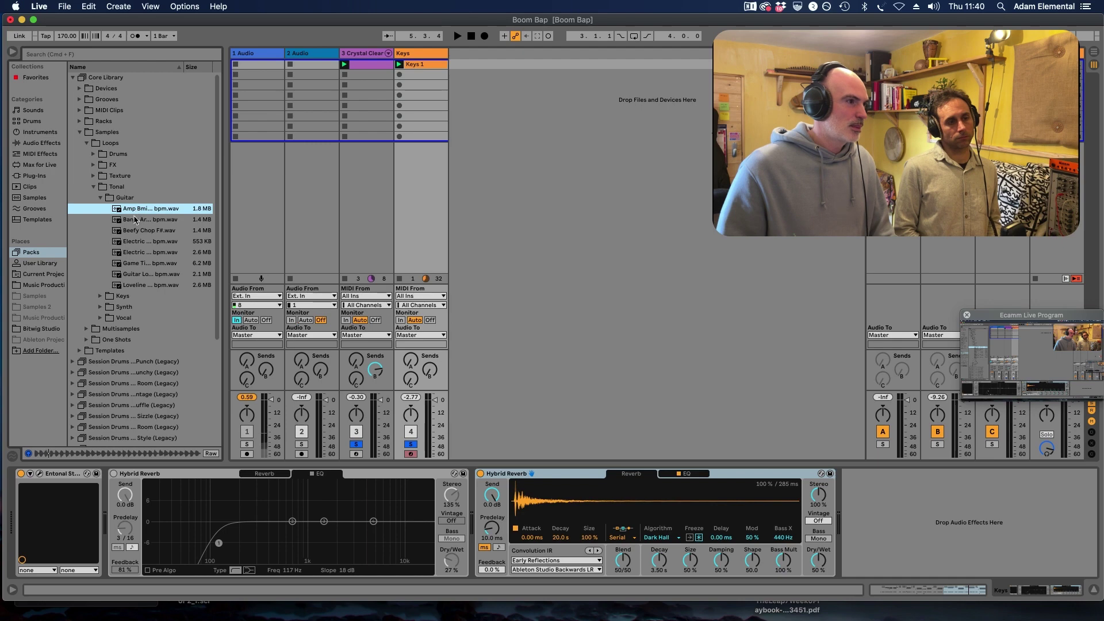
left_click_drag(528, 482, 541, 496)
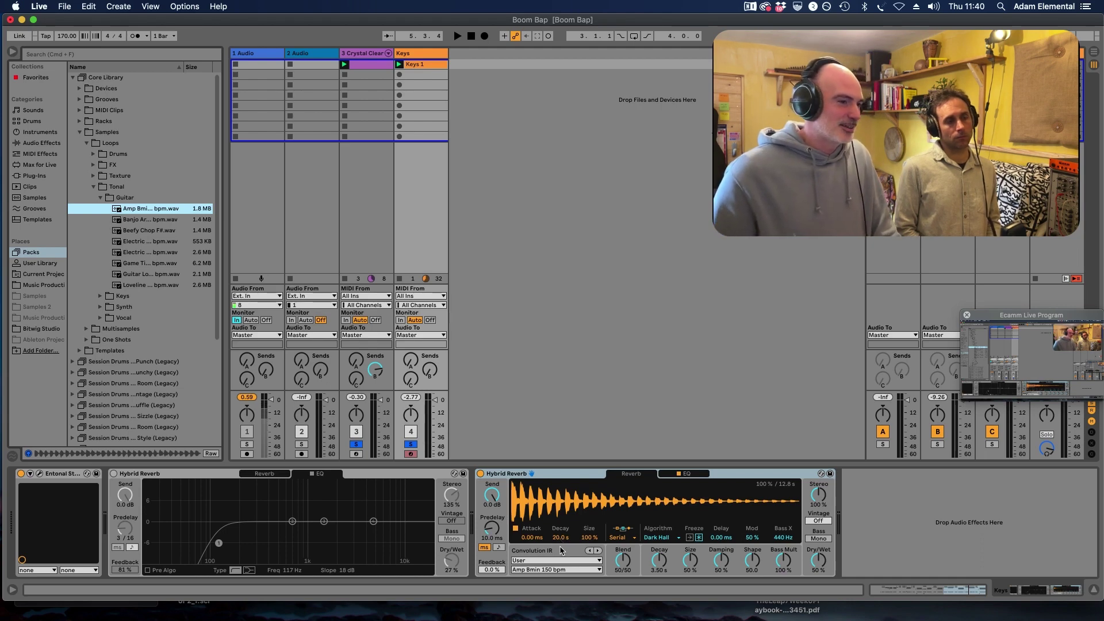
Audition the guitar-loop reverb with Dry/Wet at 65 % and the impulse response Decay shortened to 1.08 s
key("space")
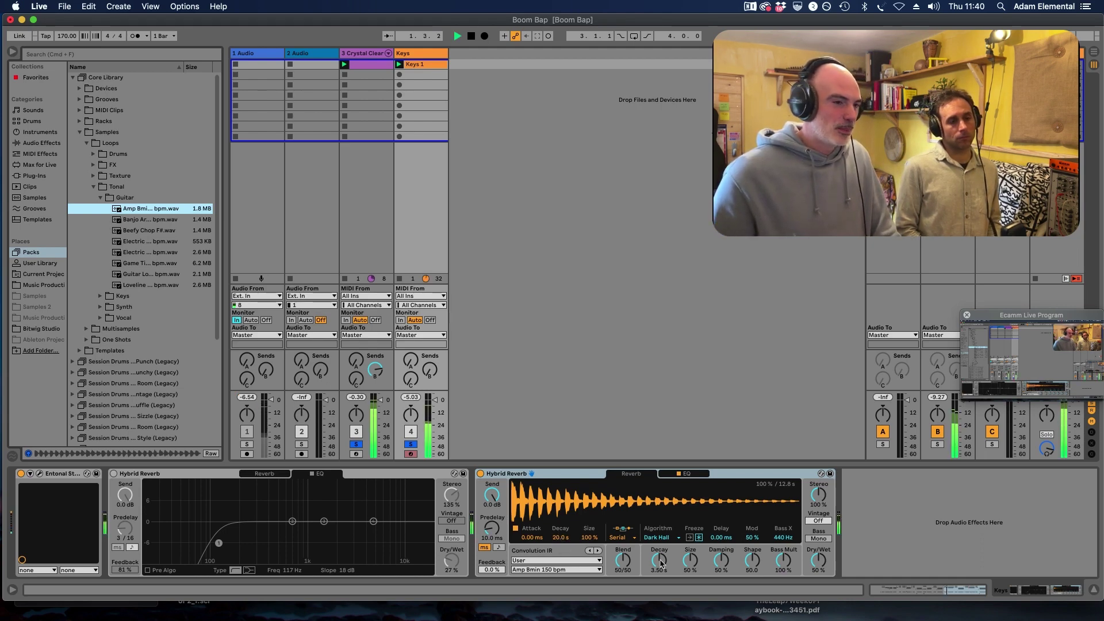
left_click_drag(816, 556, 821, 559)
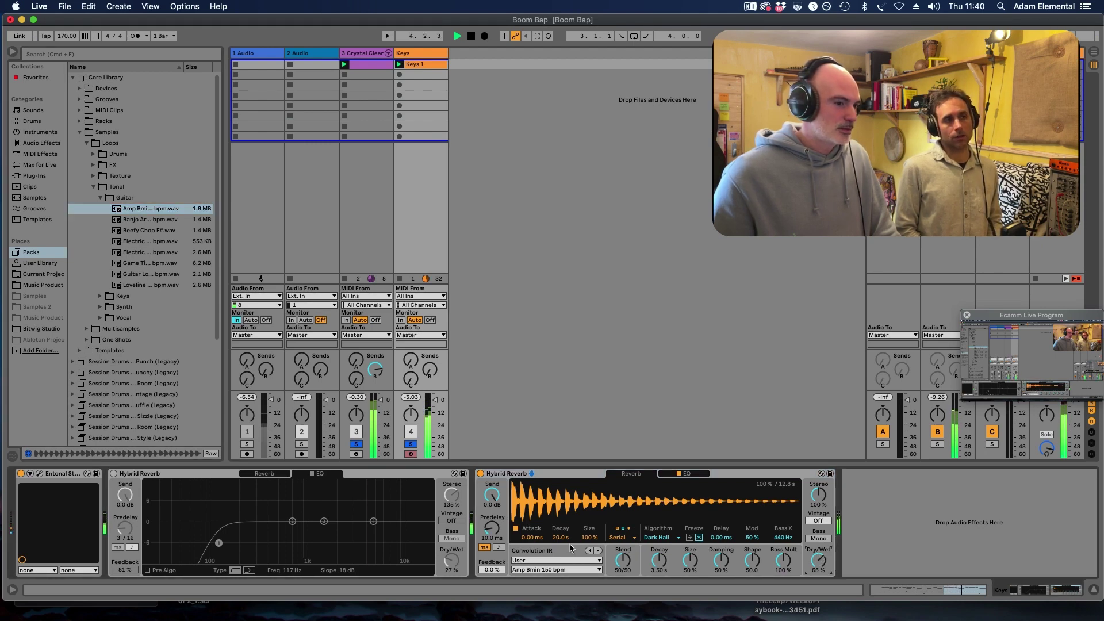
left_click_drag(558, 537, 557, 517)
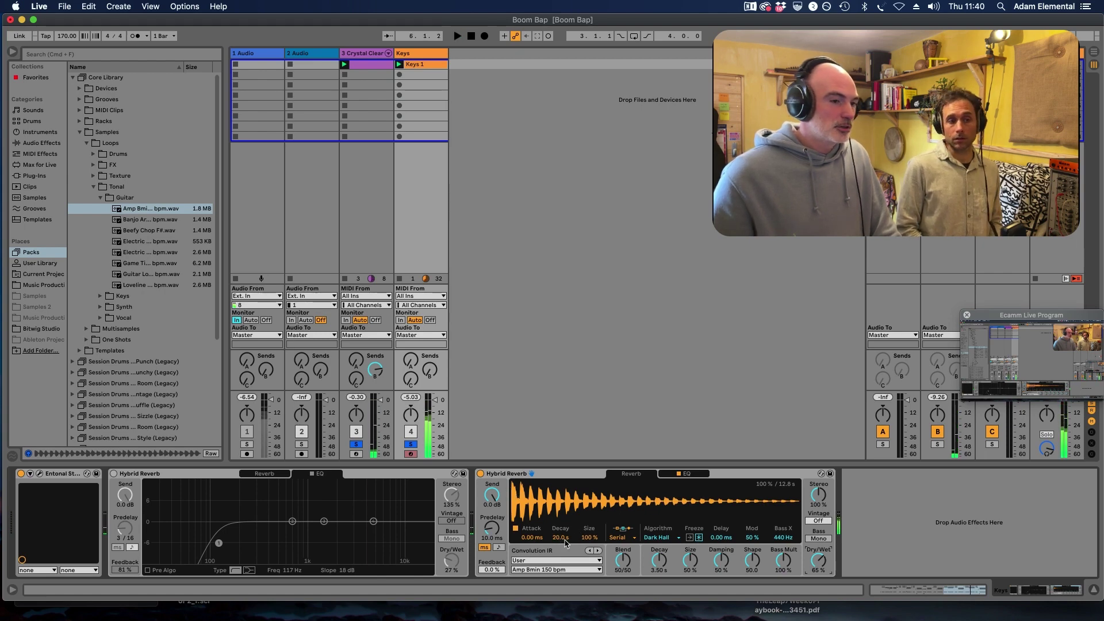
mouse_move(561, 537)
left_mouse_down()
mouse_move(560, 555)
mouse_move(562, 543)
left_mouse_up()
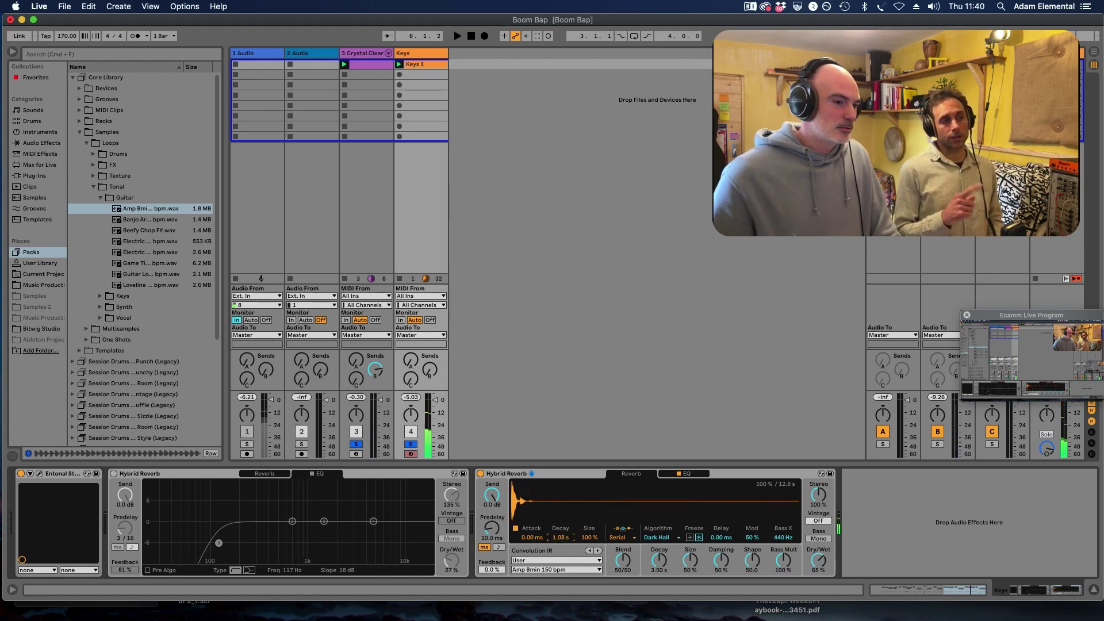
key("space")
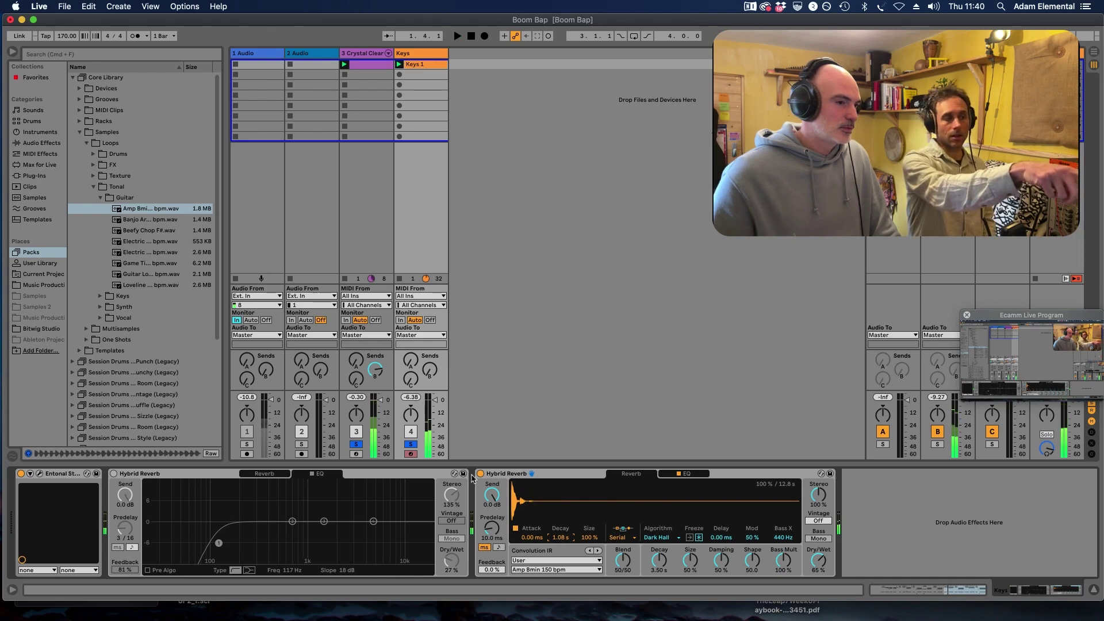
Move the guitar-loop Hybrid Reverb from the Keys track to the Crystal Clear Kit track and enable it there
left_click(480, 474)
left_click(500, 473)
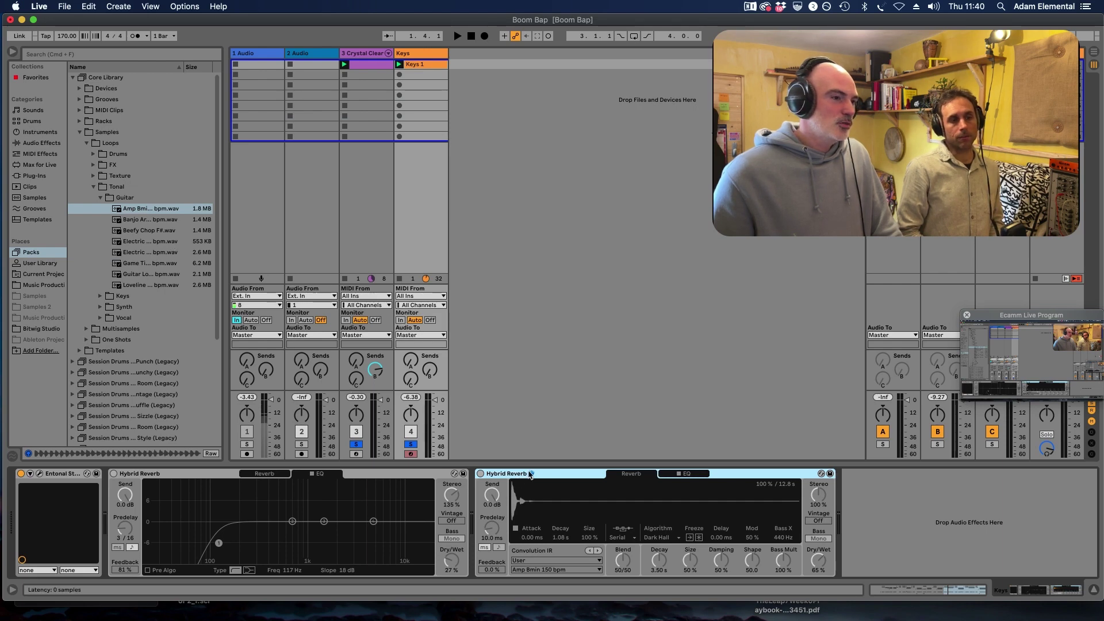
left_click(380, 108)
left_click(728, 473)
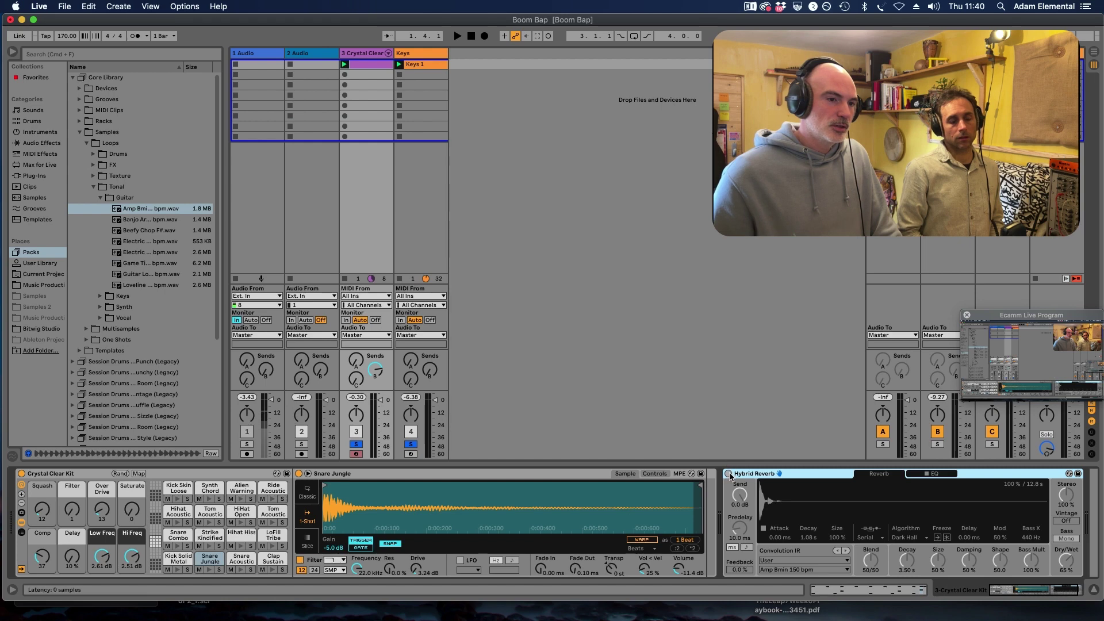
Re-enable the original Hybrid Reverb on Keys, return to the Crystal Clear Kit track, and unsolo Keys
left_click(421, 57)
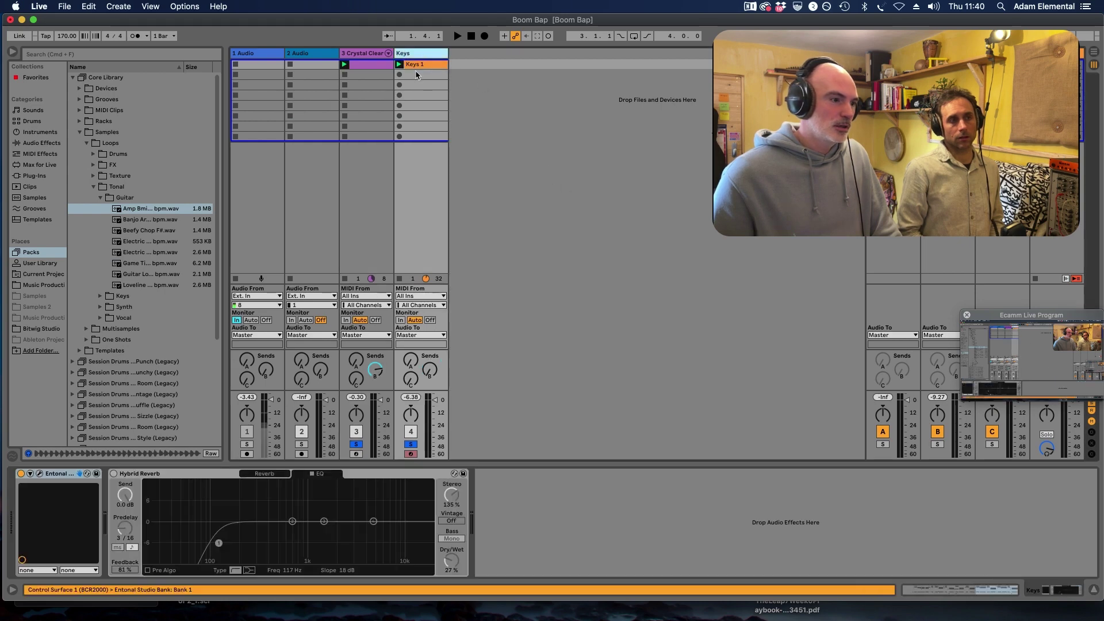
left_click(115, 474)
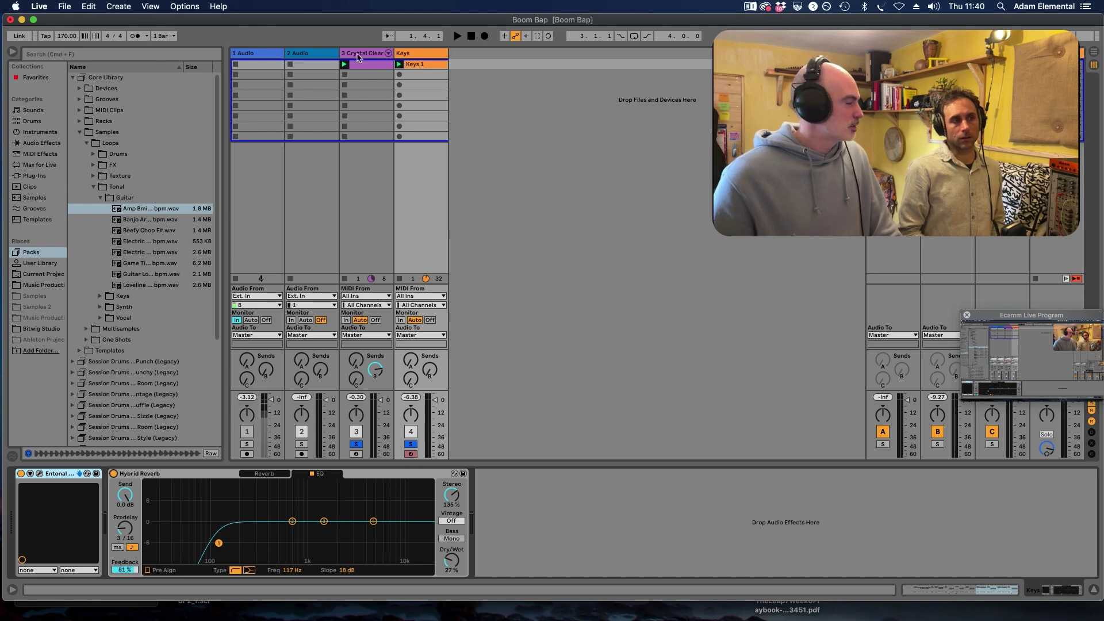
left_click(358, 57)
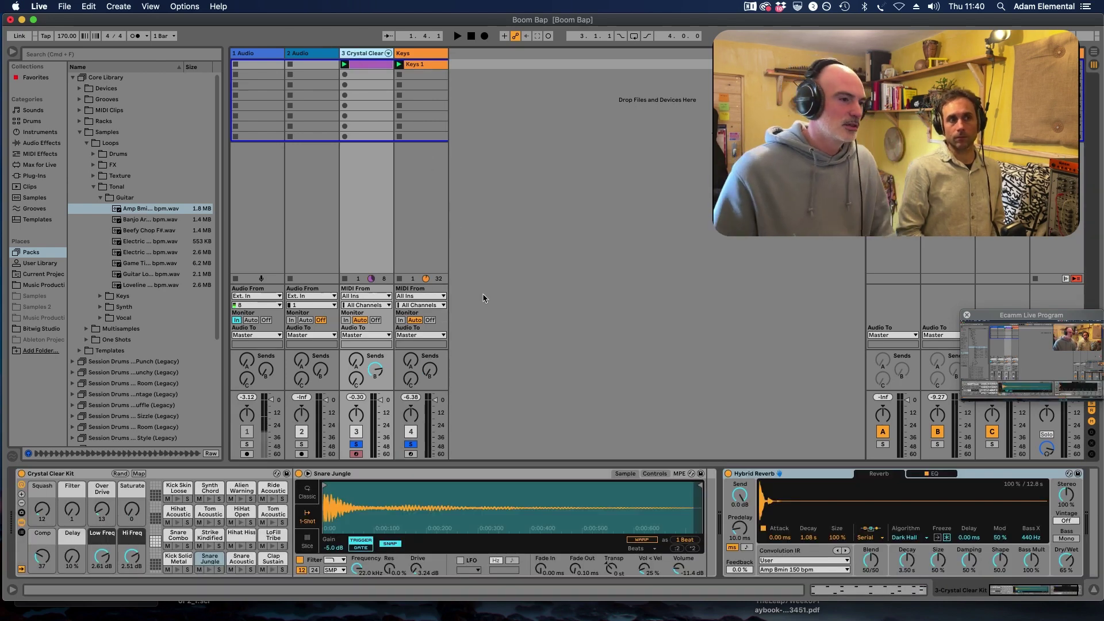
left_click(412, 444)
Play the soloed drums and set their reverb's EQ low cut to 131 Hz with a 36 dB slope
key("space")
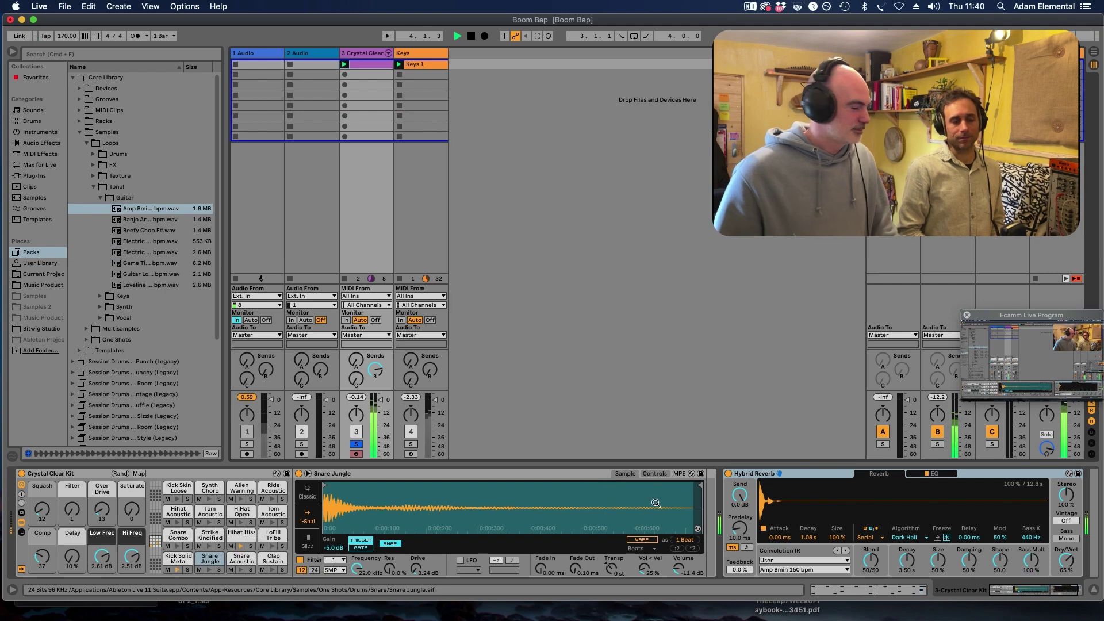
left_click(928, 474)
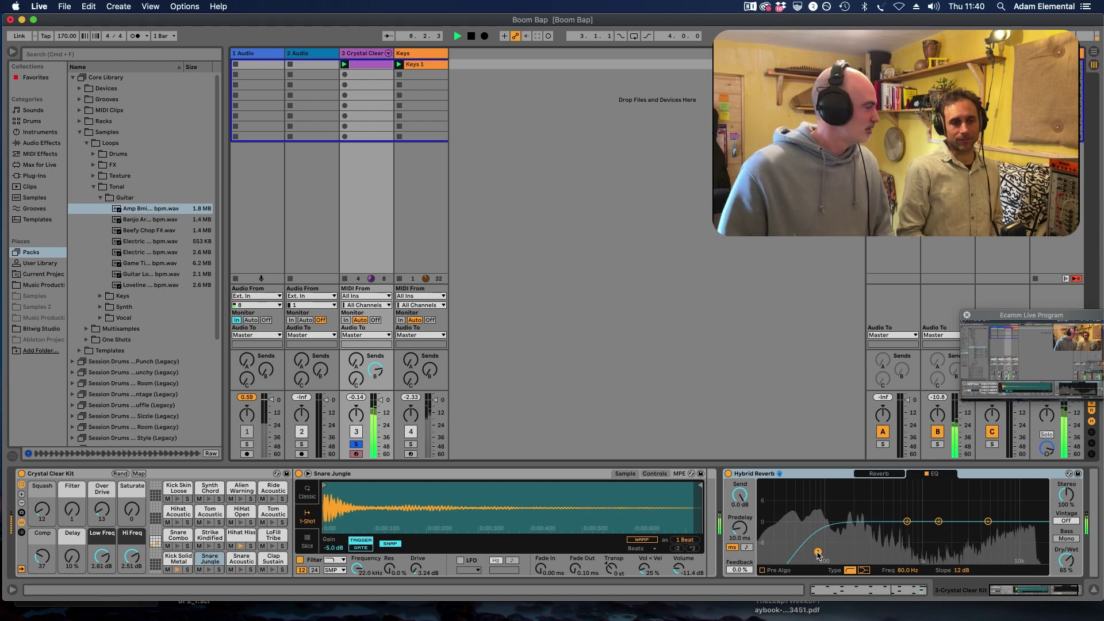
left_click_drag(818, 552, 838, 526)
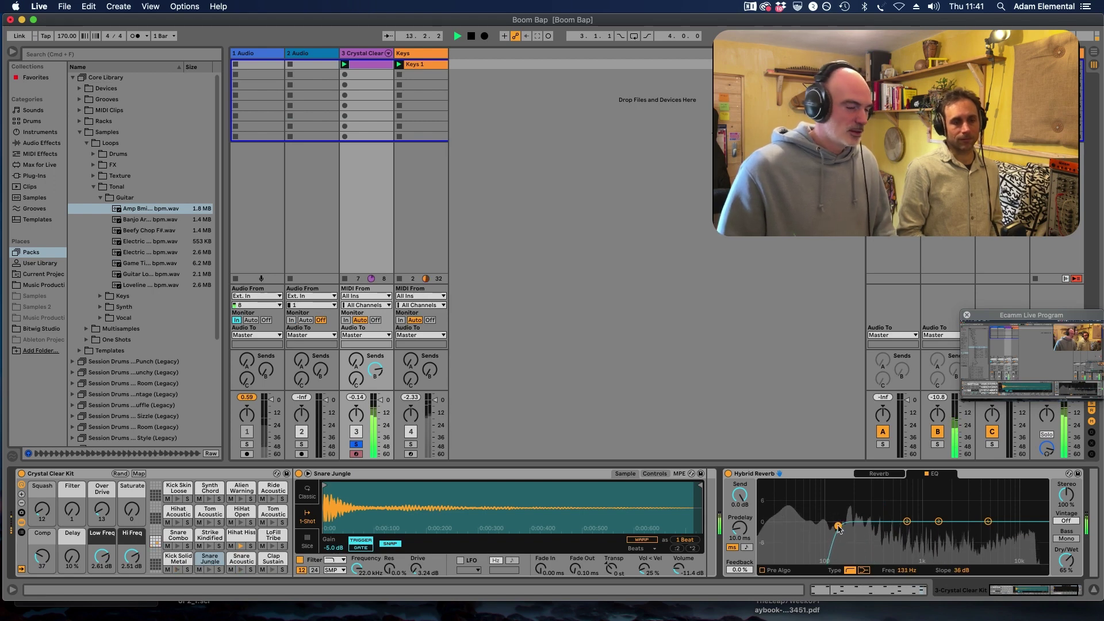
Set the drum reverb's impulse response Decay to 3.70 s, Size to 39 % and Dry/Wet to 49 %, and stop playback
left_click(878, 474)
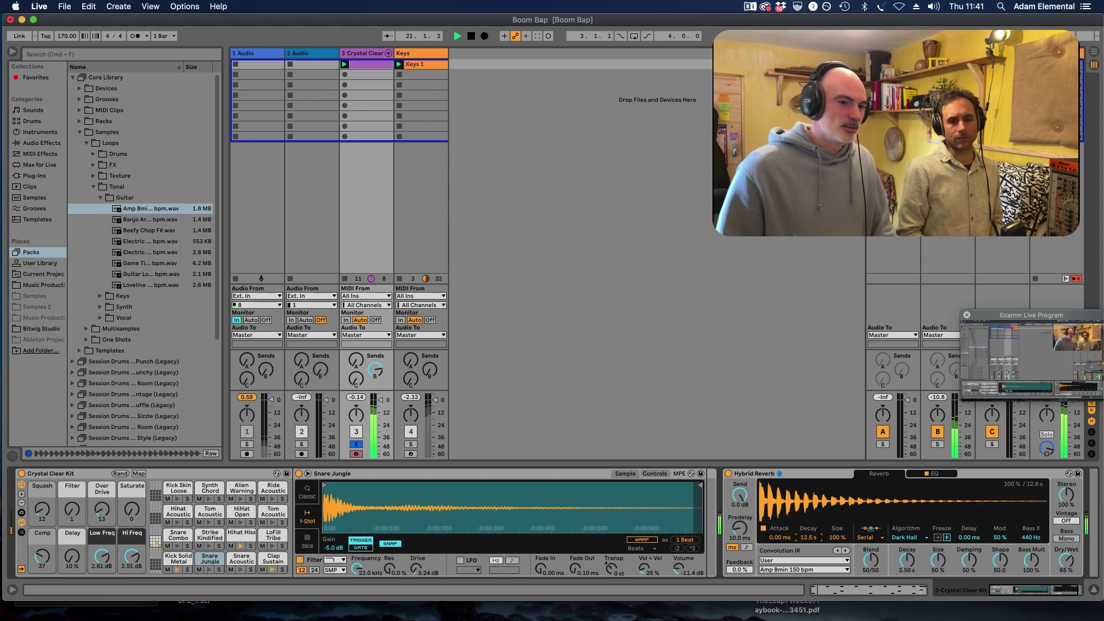
left_click_drag(808, 537, 811, 540)
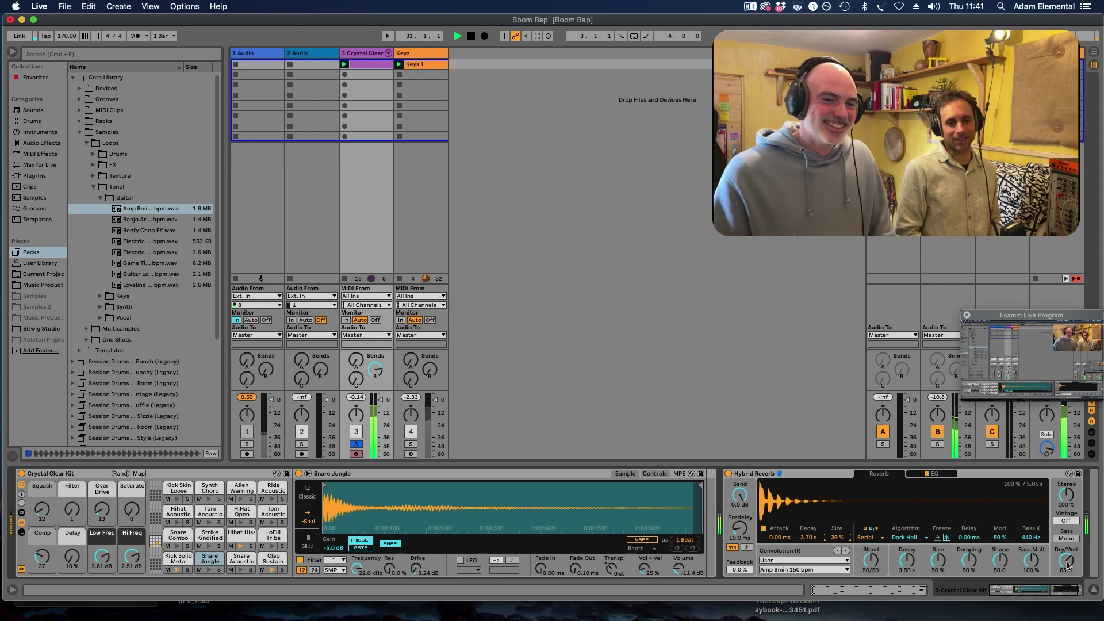
key("space")
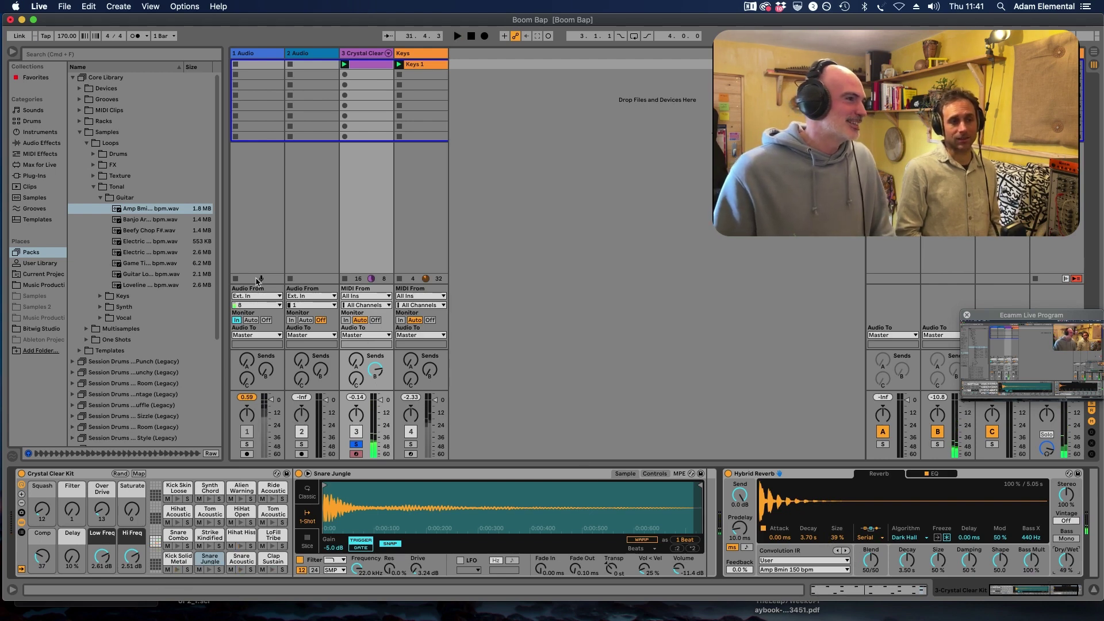
Load the Grand Piano Dirty Stabs sample from the Keys loops as the drum reverb's impulse response, with Decay 893 ms and Dry/Wet 34 %
left_click(104, 295)
left_click(130, 232)
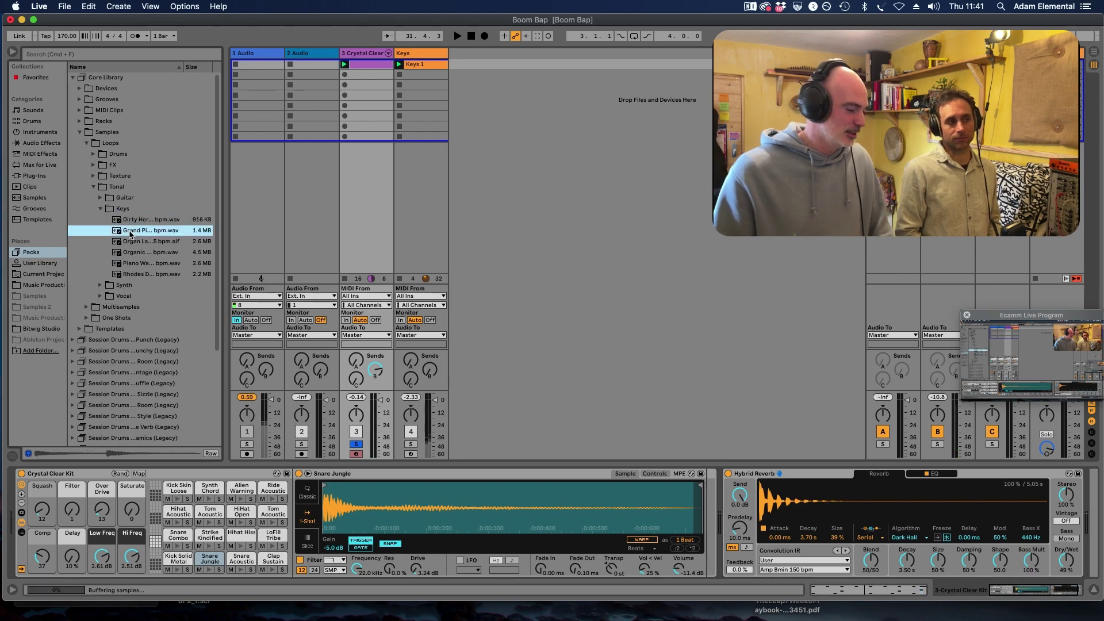
left_click_drag(137, 231, 798, 503)
key("space")
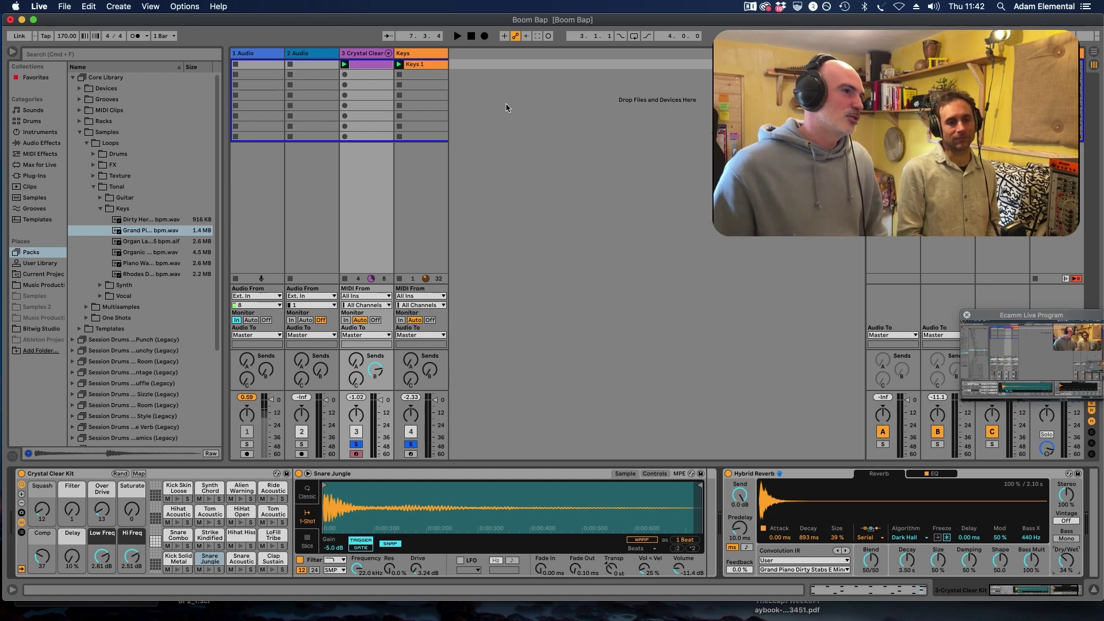
Show the convolution settings of the Hybrid Reverb on the Keys track
left_click(413, 72)
left_click(415, 63)
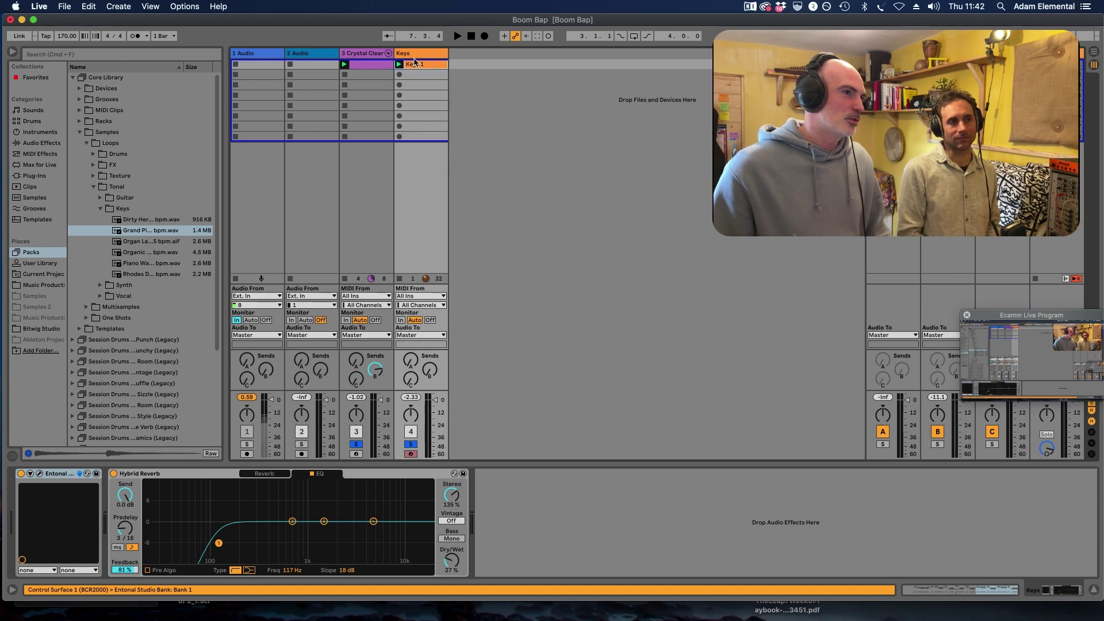
left_click(412, 55)
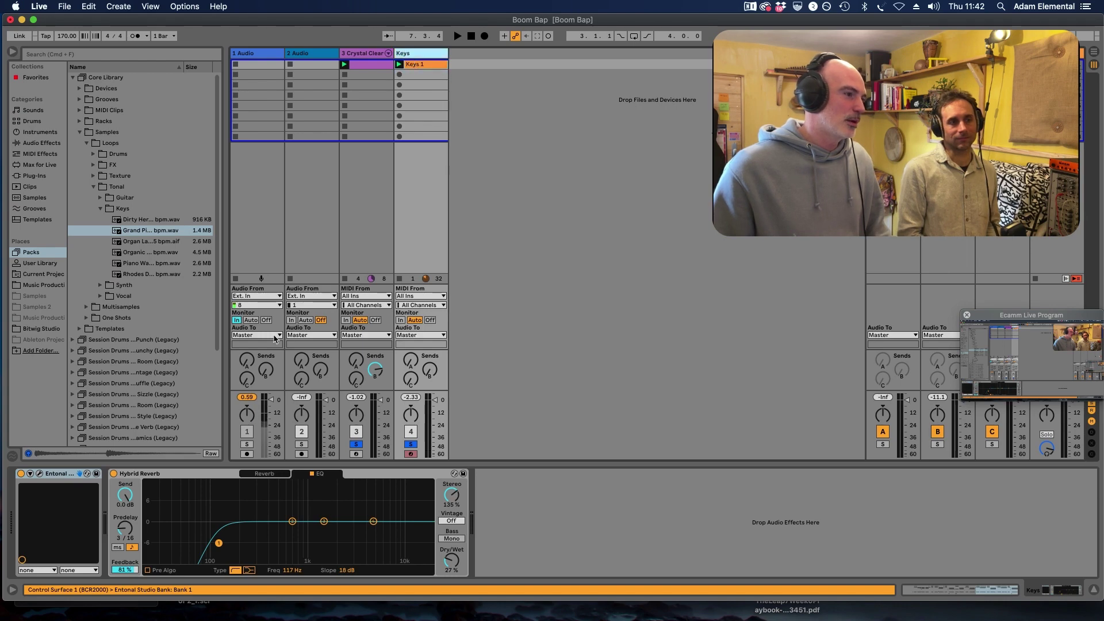
left_click(271, 473)
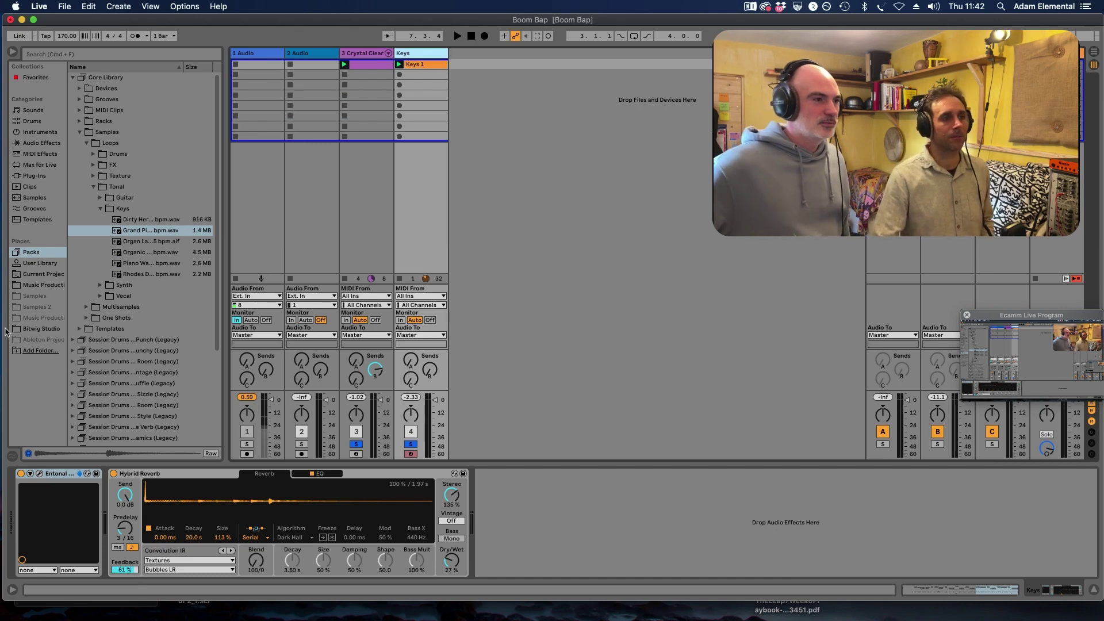
Play the drums and keys together and bypass the Hybrid Reverb on the Crystal Clear Kit track
key("space")
key("Left")
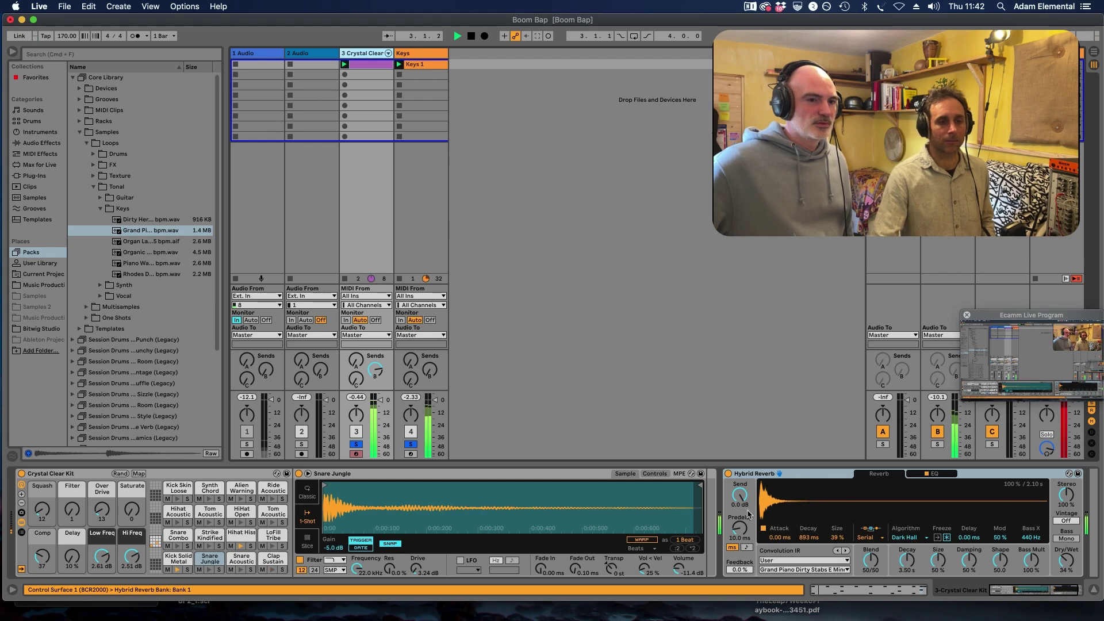
left_click(728, 473)
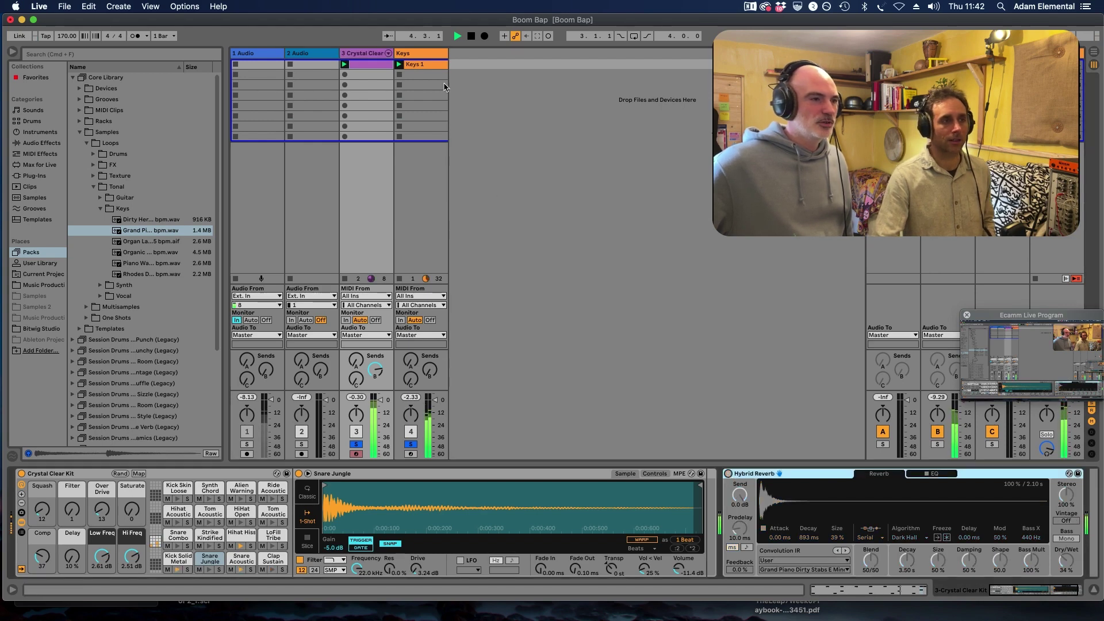
Find Auto Pan and add it after the Hybrid Reverb on the Keys track, with Amount at 100 % and Phase at 0°
left_click(425, 55)
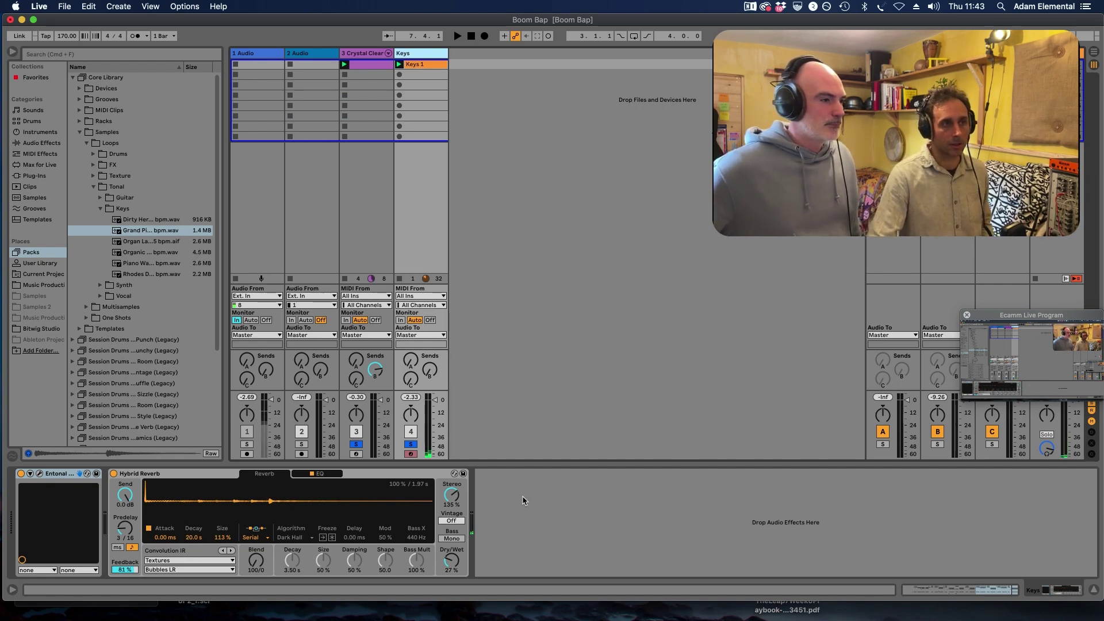
left_click(42, 143)
left_click(73, 143)
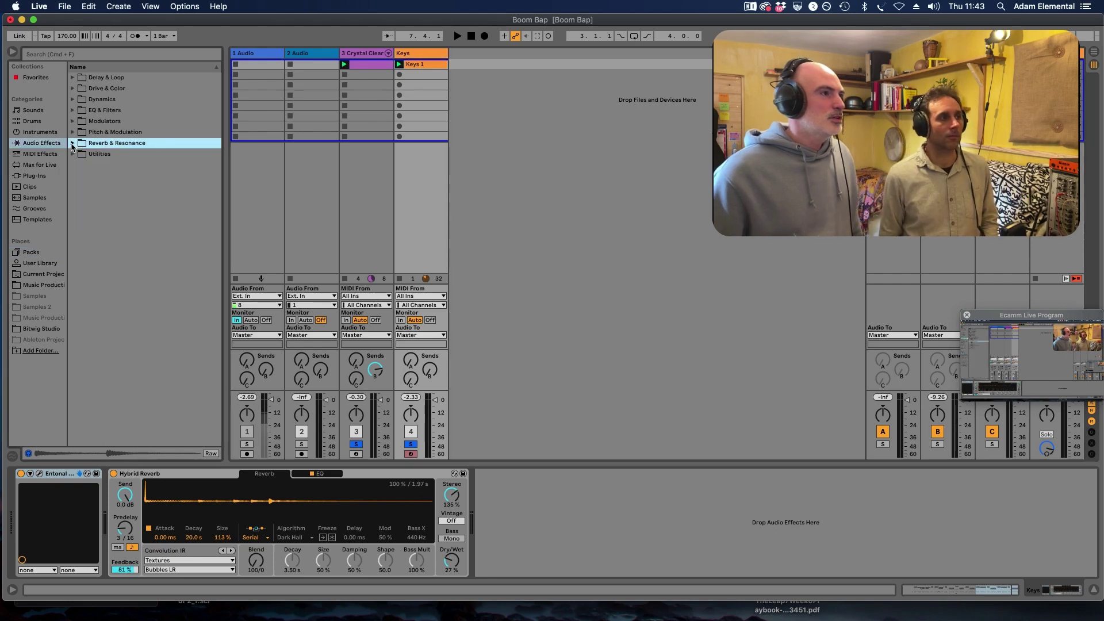
left_click(72, 99)
key("super+f")
type("auto")
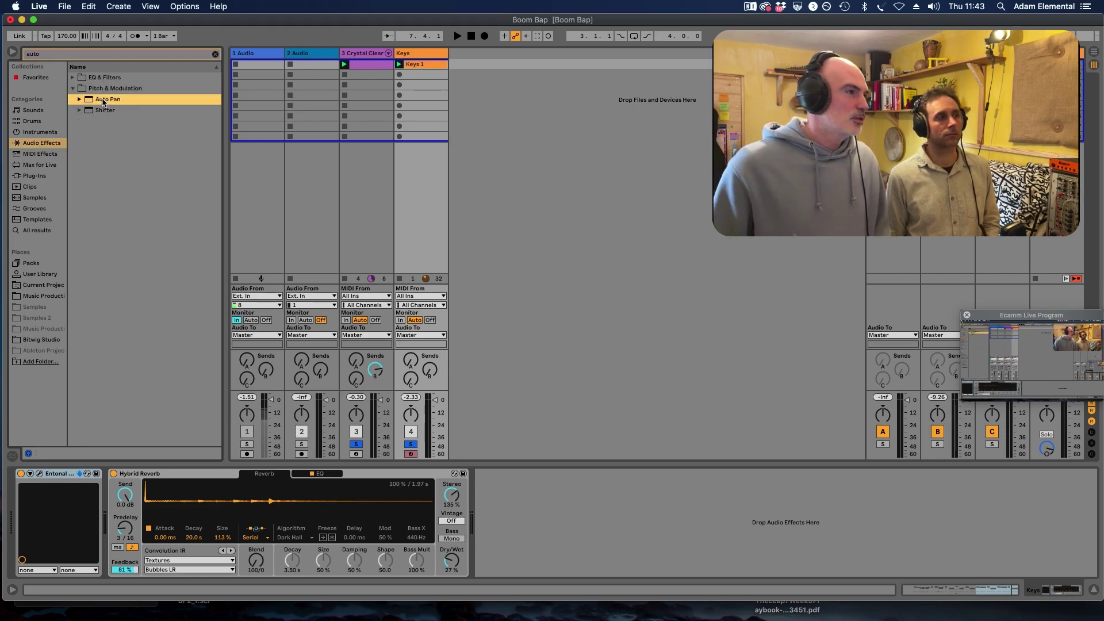
left_click_drag(544, 423, 489, 540)
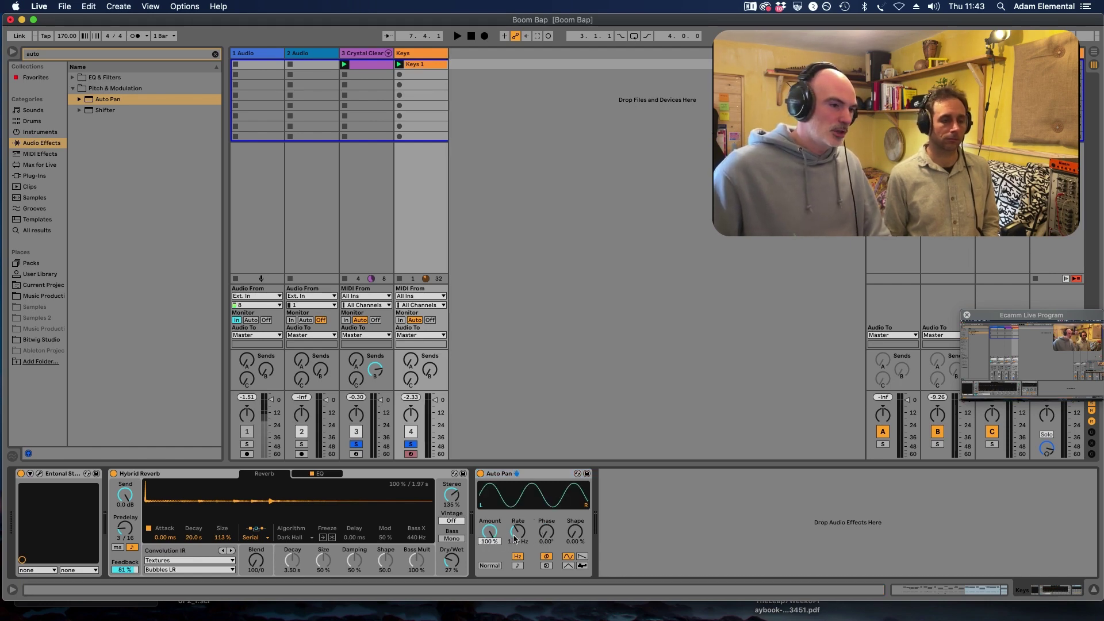
Sync the Auto Pan rate to the tempo, compare it with the free-running rate during playback, and set it to 3/16
left_click(517, 565)
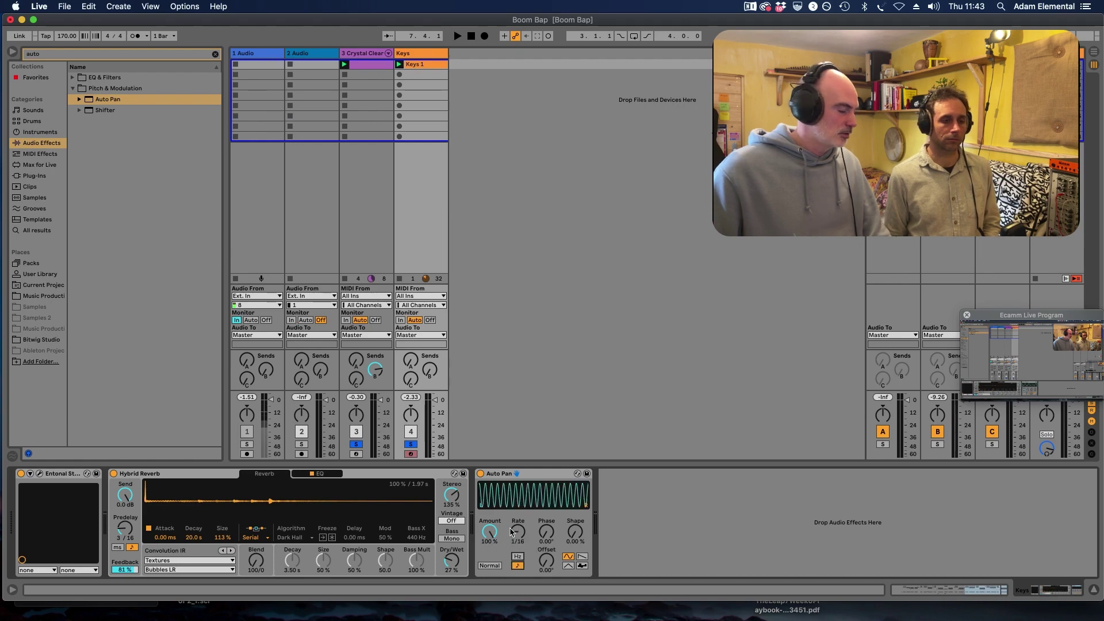
key("space")
key("super+z")
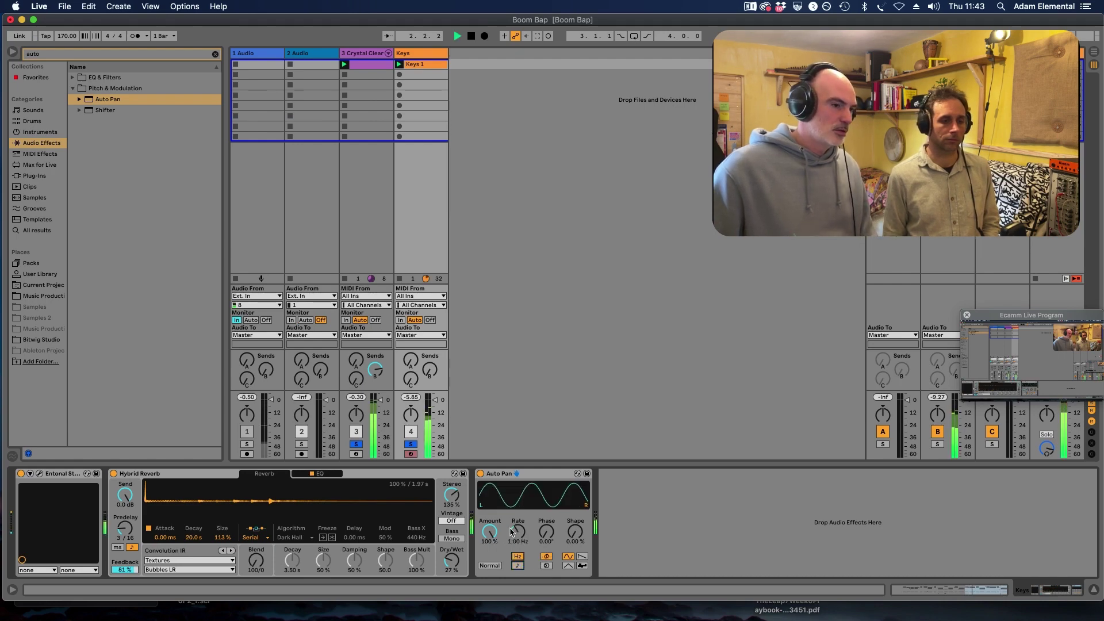
key("super+shift+z")
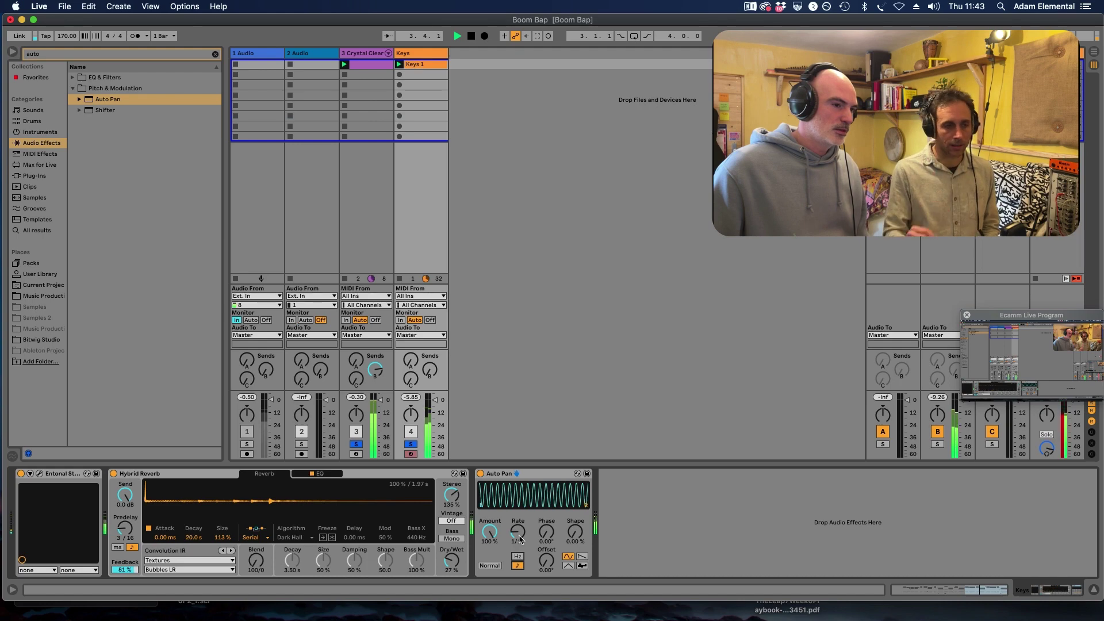
left_click(520, 539)
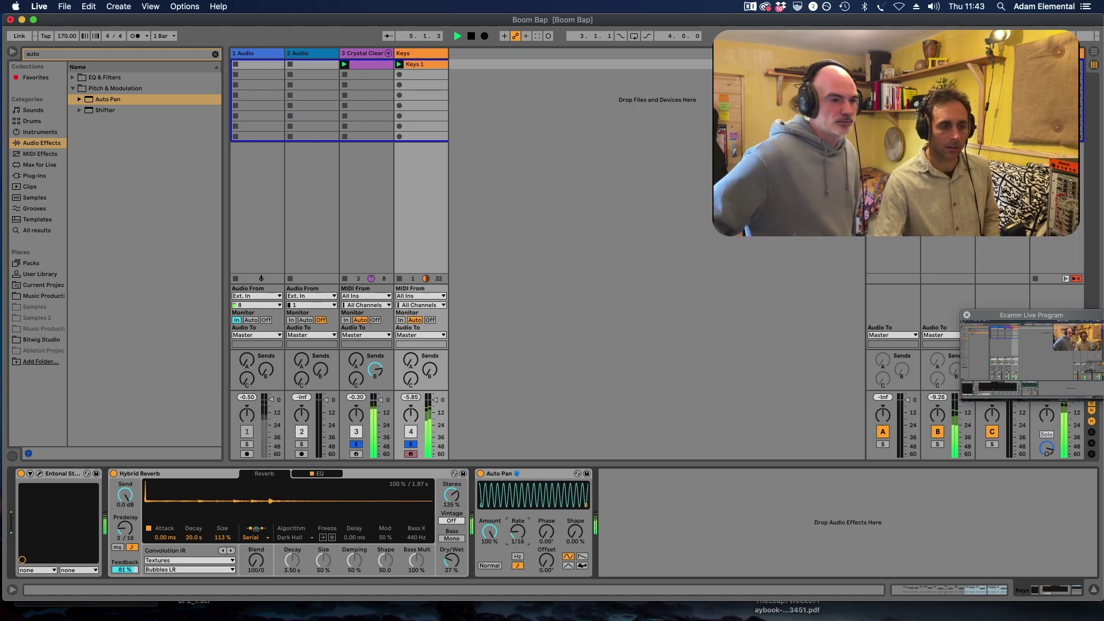
left_click_drag(520, 538, 520, 529)
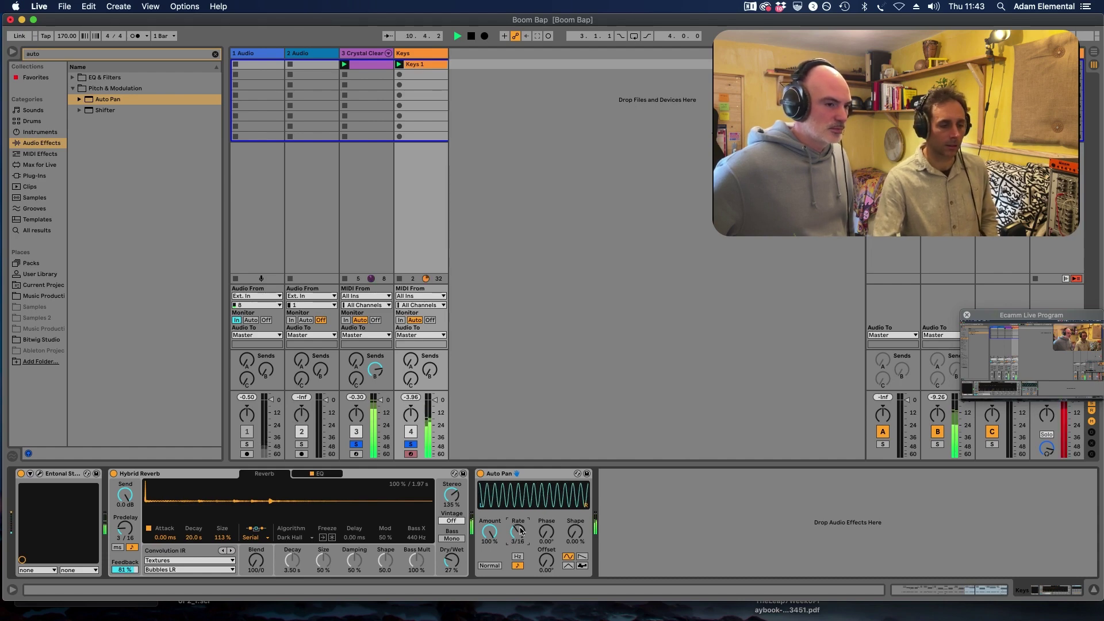
Set the Auto Pan Amount to 73.8 % and its Phase to 45.7°
left_click_drag(488, 531, 488, 544)
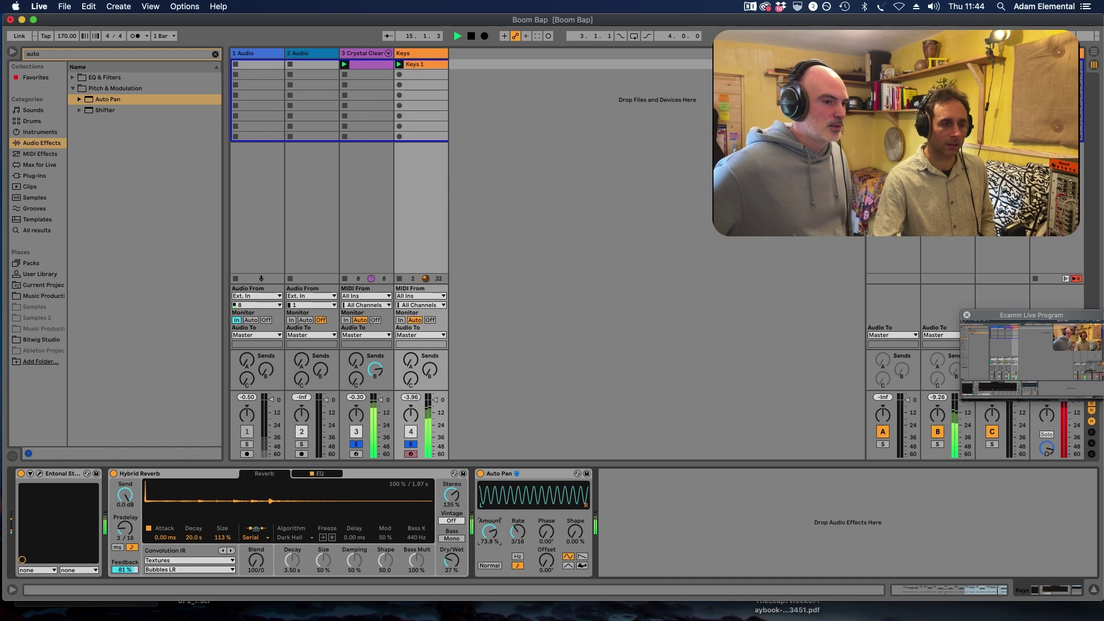
left_click_drag(489, 531, 488, 535)
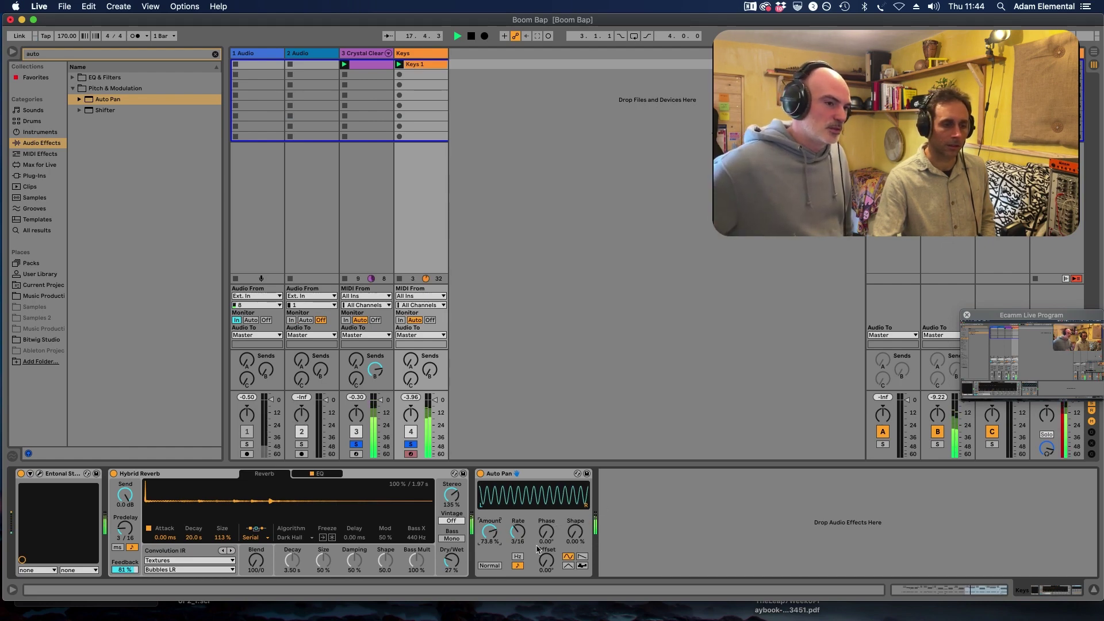
left_click_drag(550, 530, 546, 560)
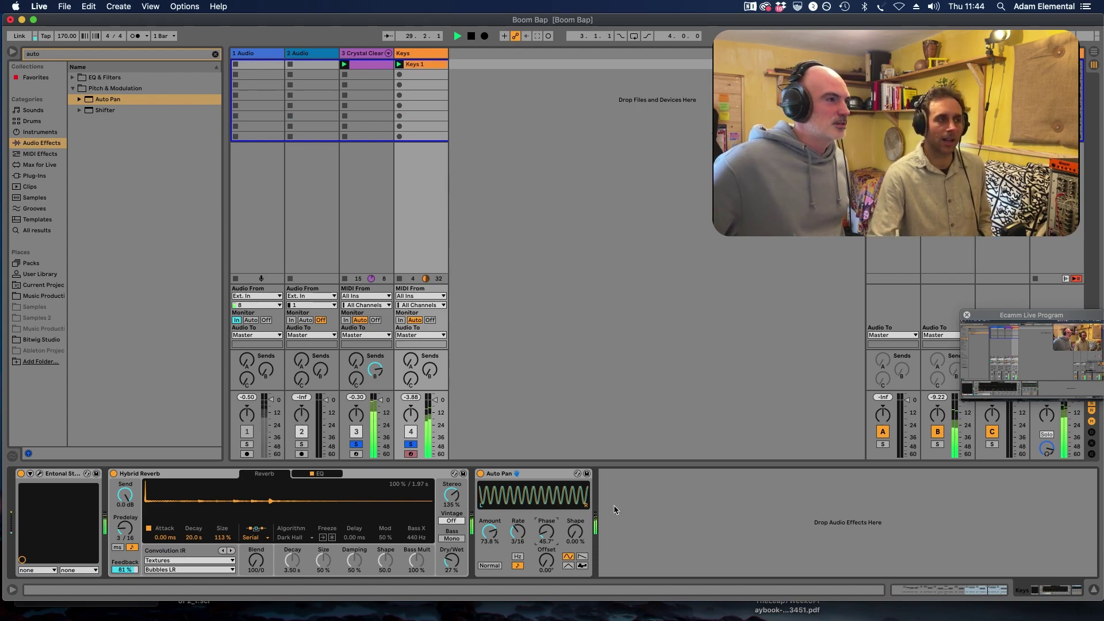
Add a Compressor after Auto Pan on the Keys track, using Peak mode and a 0.01 ms attack
left_click(215, 53)
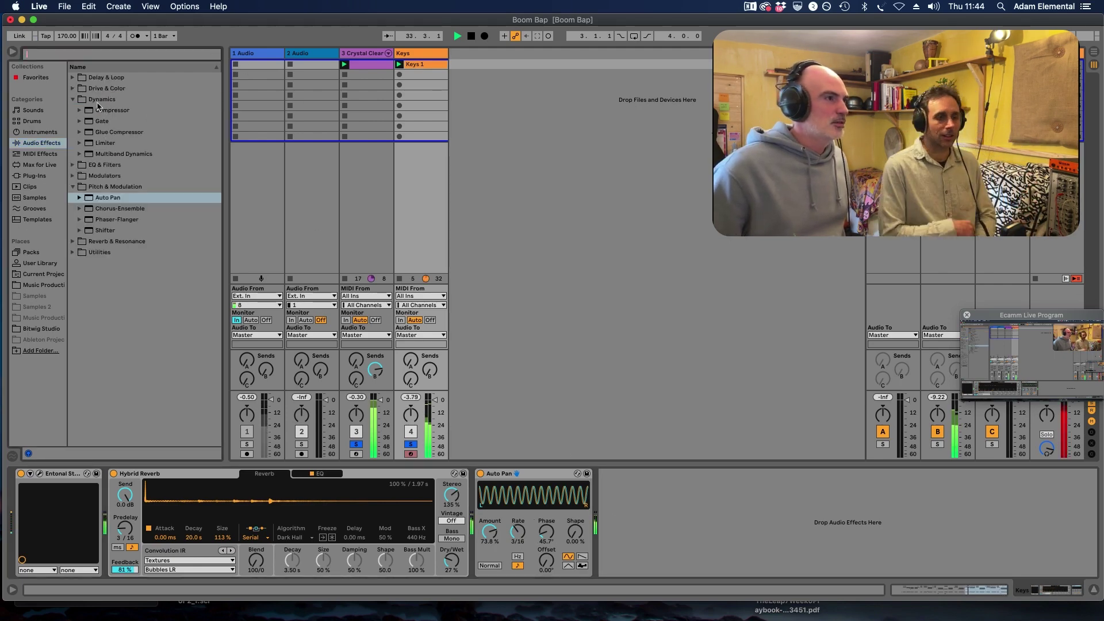
left_click_drag(103, 110, 658, 489)
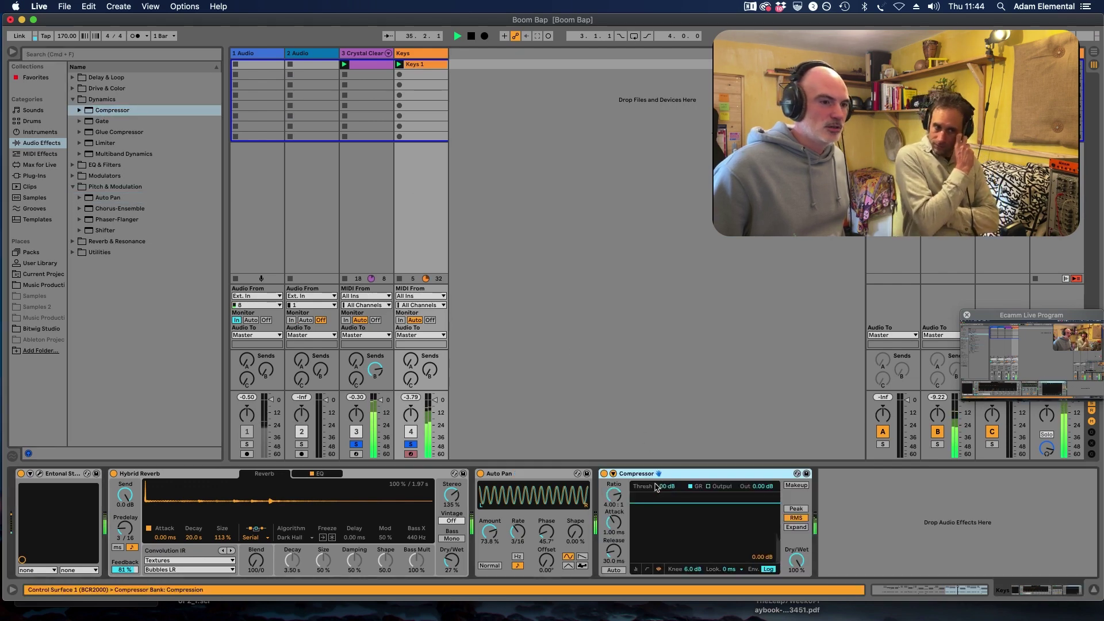
left_click(796, 508)
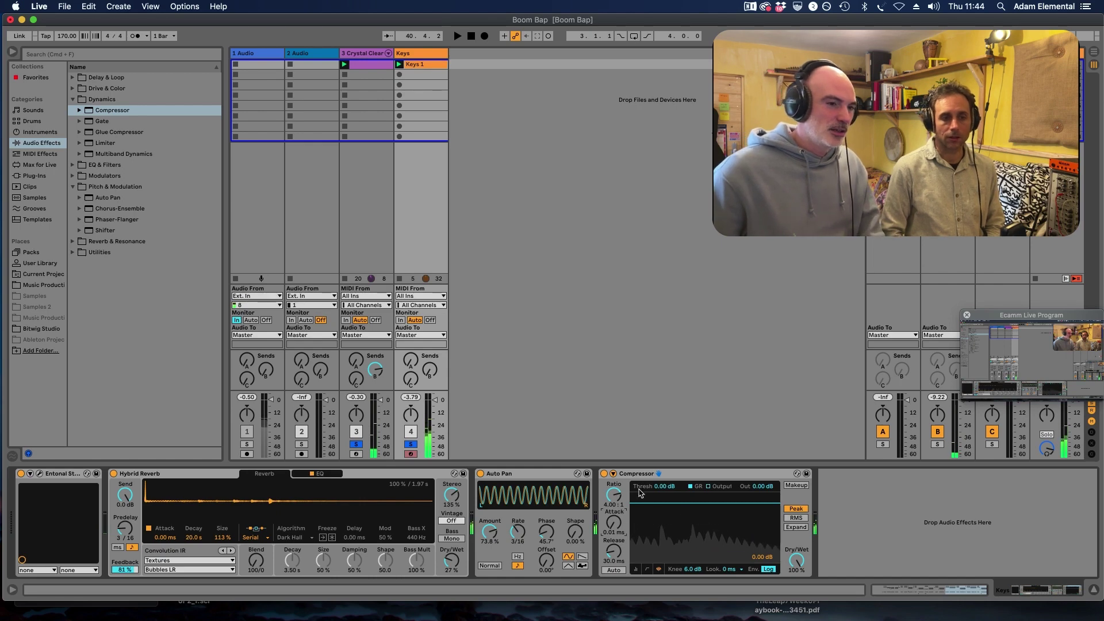
Enable the Compressor's sidechain with 3-Crystal Clear Kit as its audio source
left_click(612, 474)
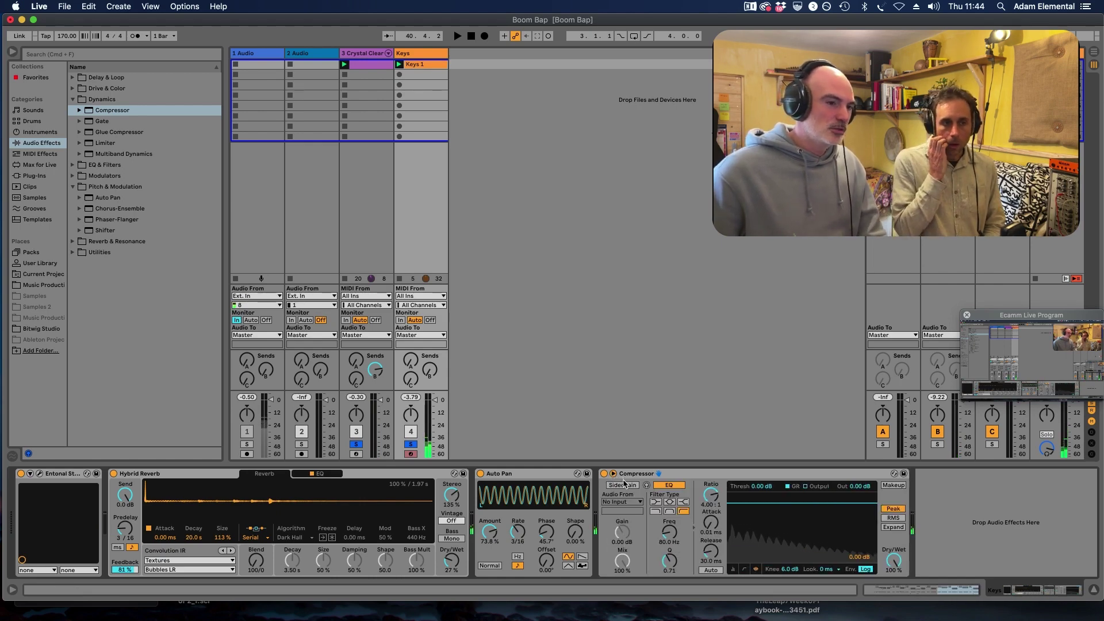
left_click(623, 487)
left_click(622, 502)
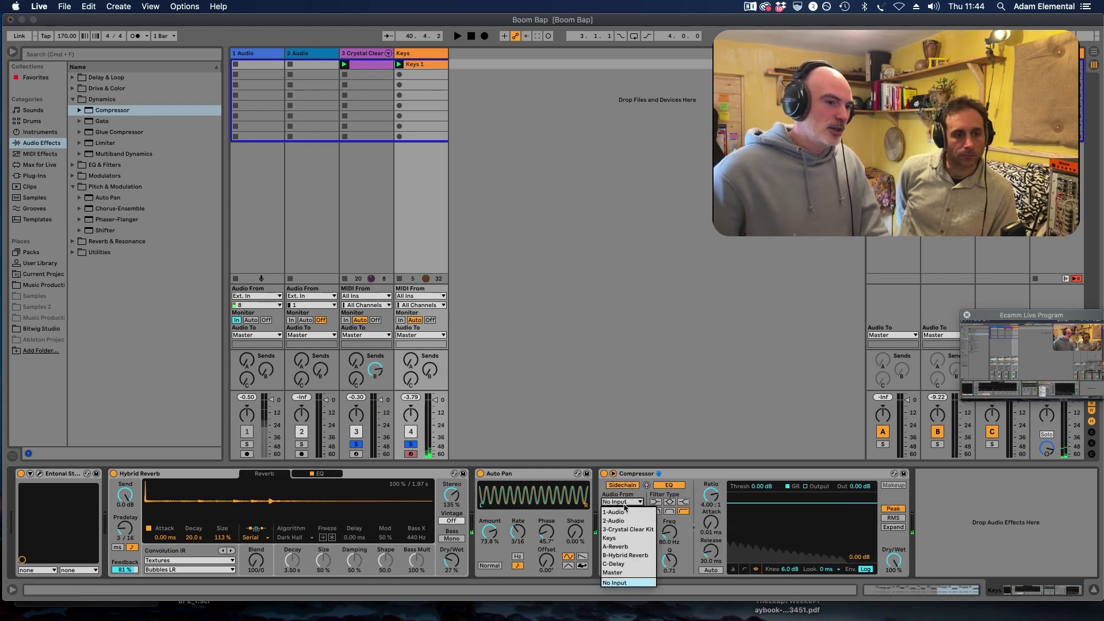
left_click(628, 530)
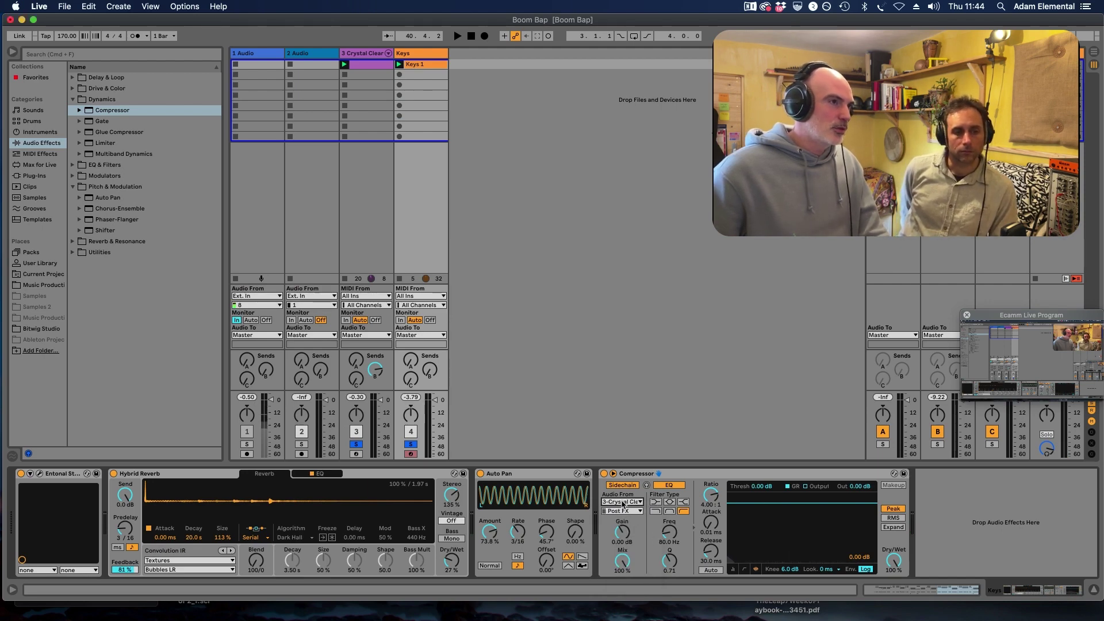
Start playback and set the sidechain tap point to the kit's Kick Solid Metal, Pre FX
left_click(617, 511)
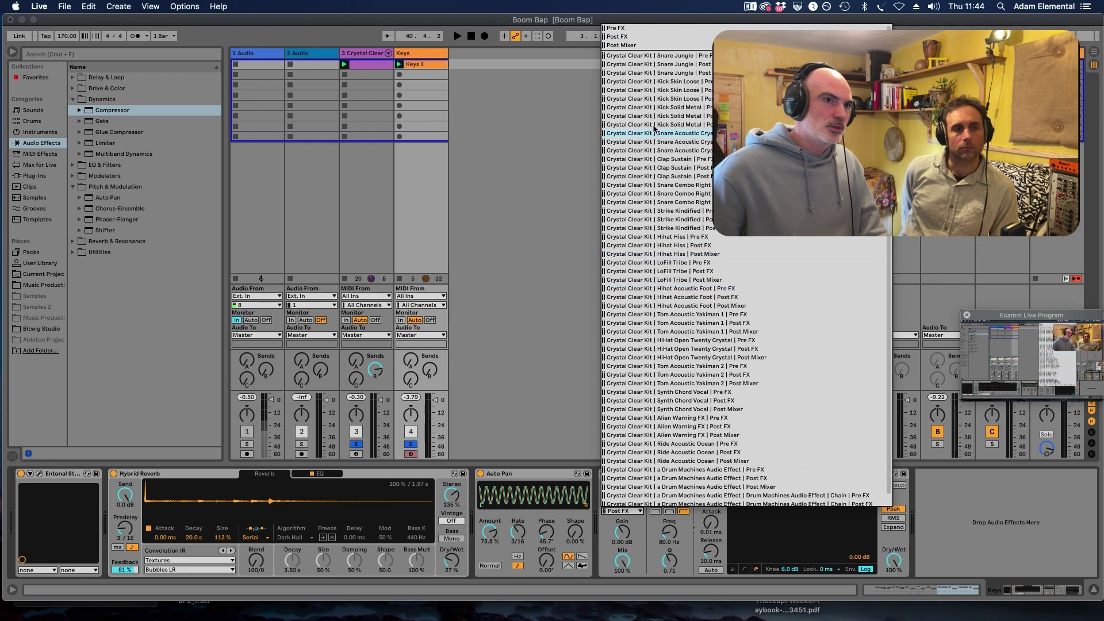
left_click(555, 133)
key("space")
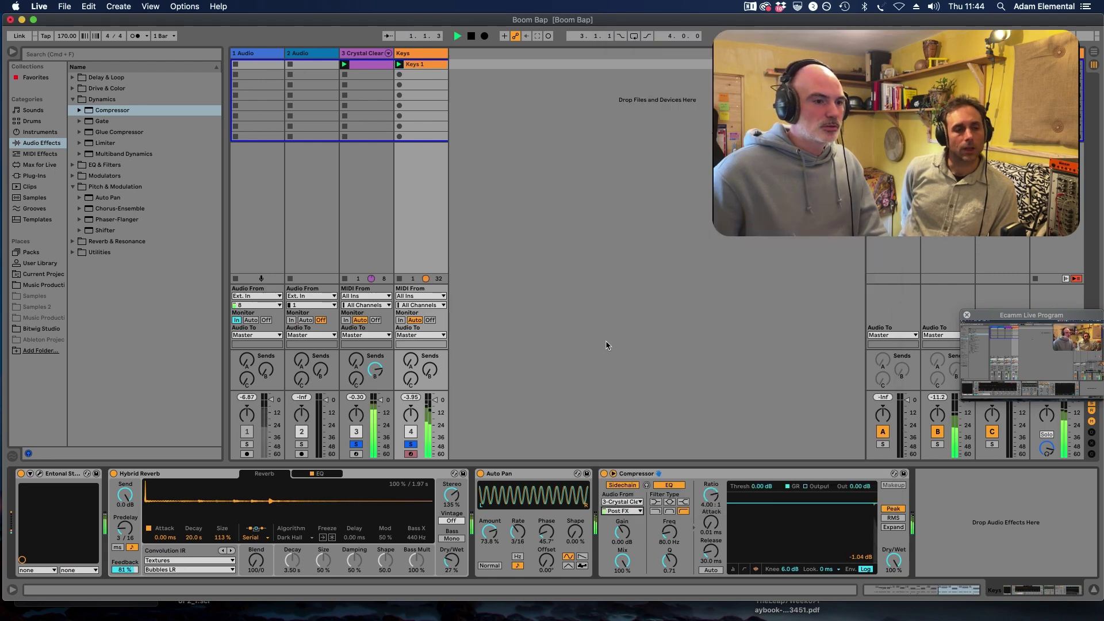
left_click(619, 510)
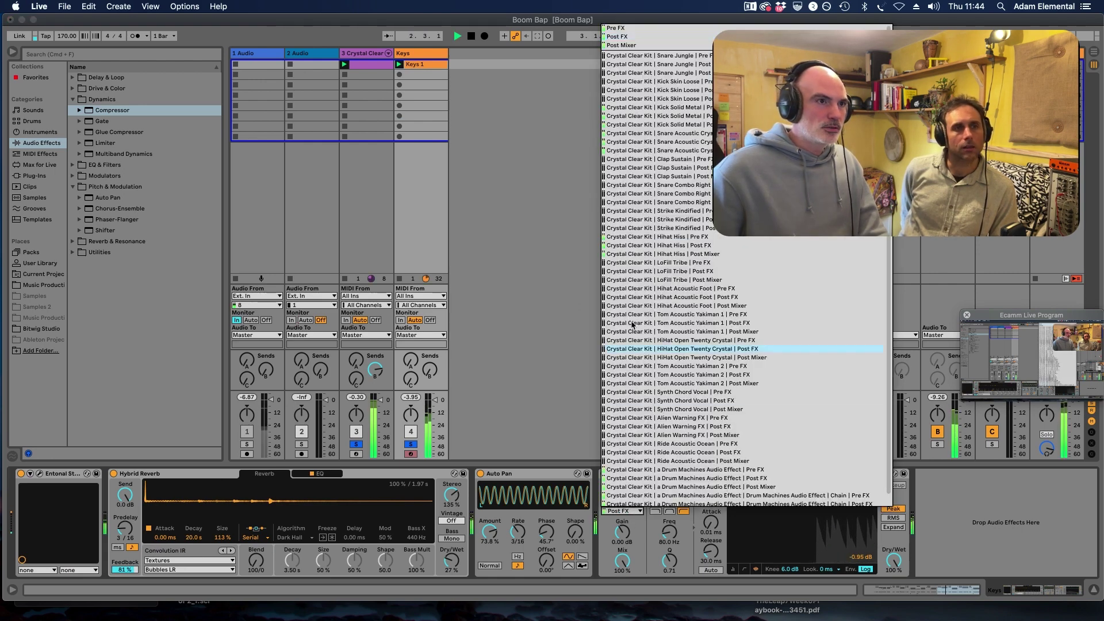
left_click(637, 108)
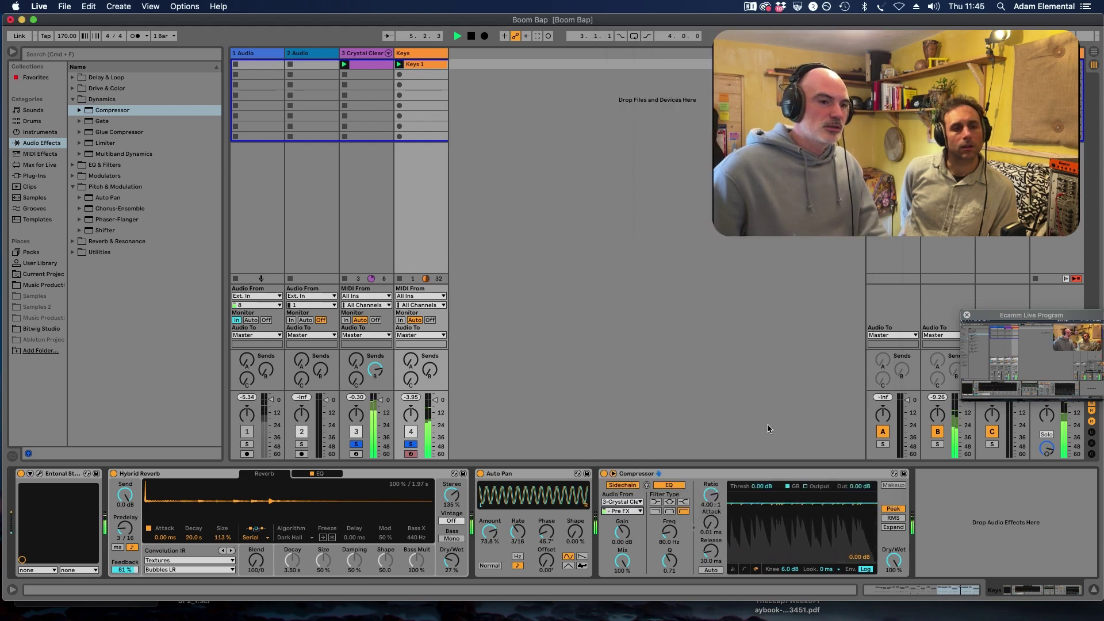
Set the Compressor's threshold to -19.2 dB and ratio to 9.14:1, and use the band-pass filter type for the sidechain EQ
left_click(764, 489)
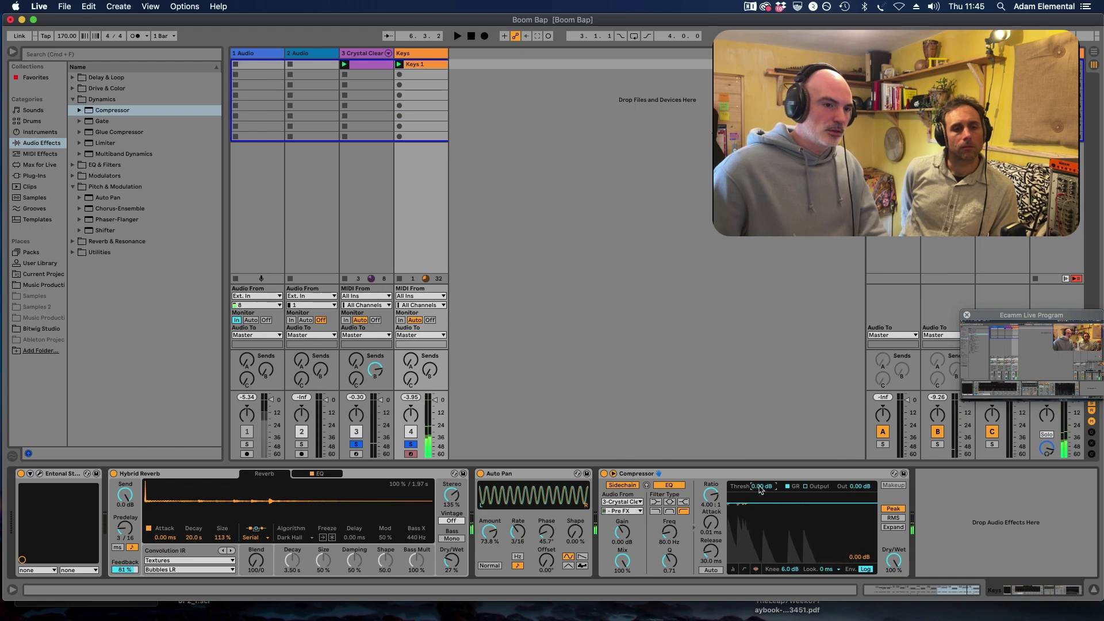
left_click_drag(712, 504, 739, 490)
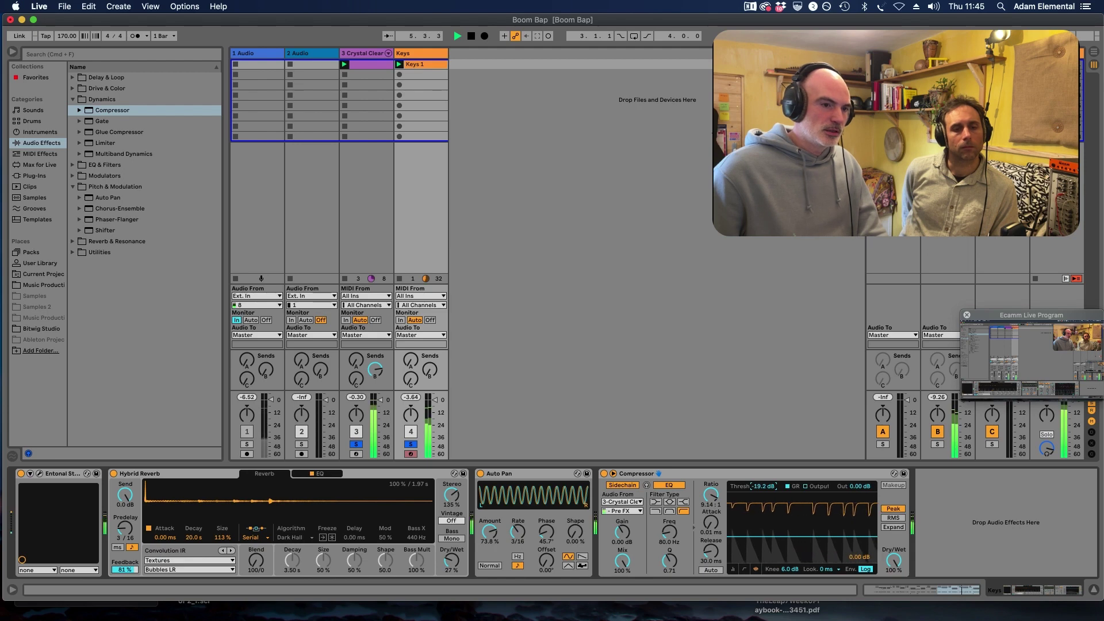
left_click(669, 510)
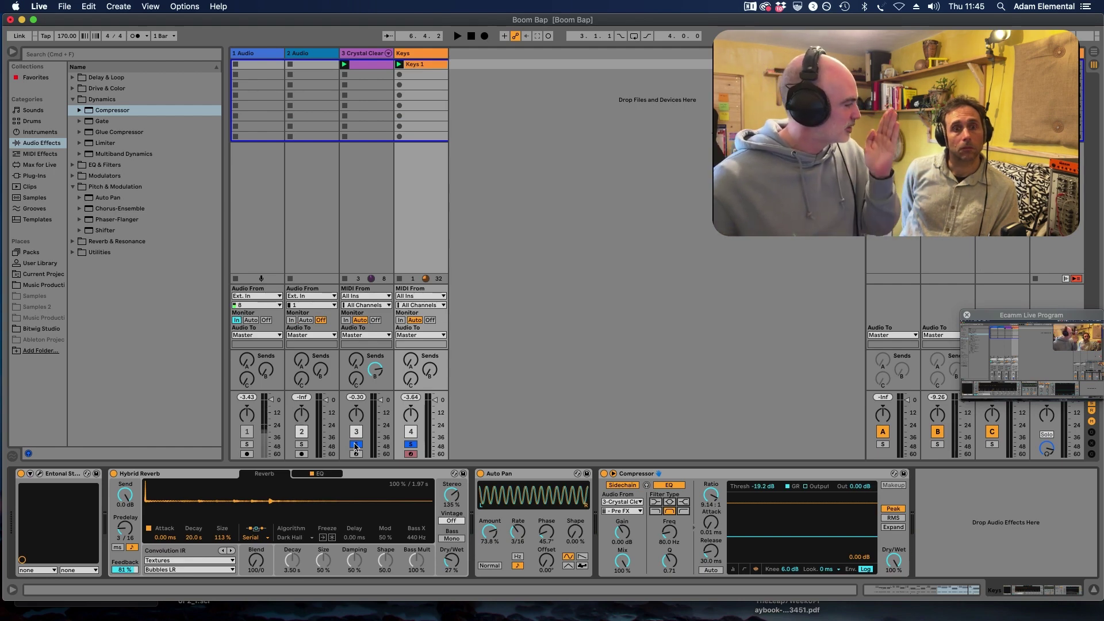
Unsolo the drums, audition the sidechain signal, and set its filter to 132 Hz with Q 3.06, threshold -25.1 dB and release 106 ms
left_click(355, 446)
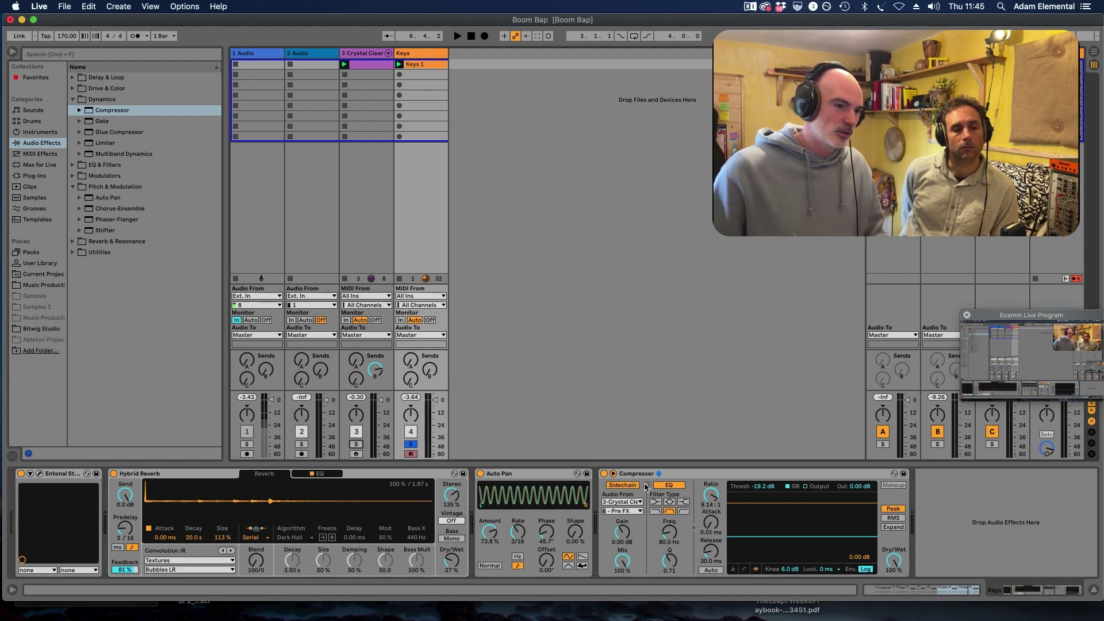
left_click(647, 485)
key("space")
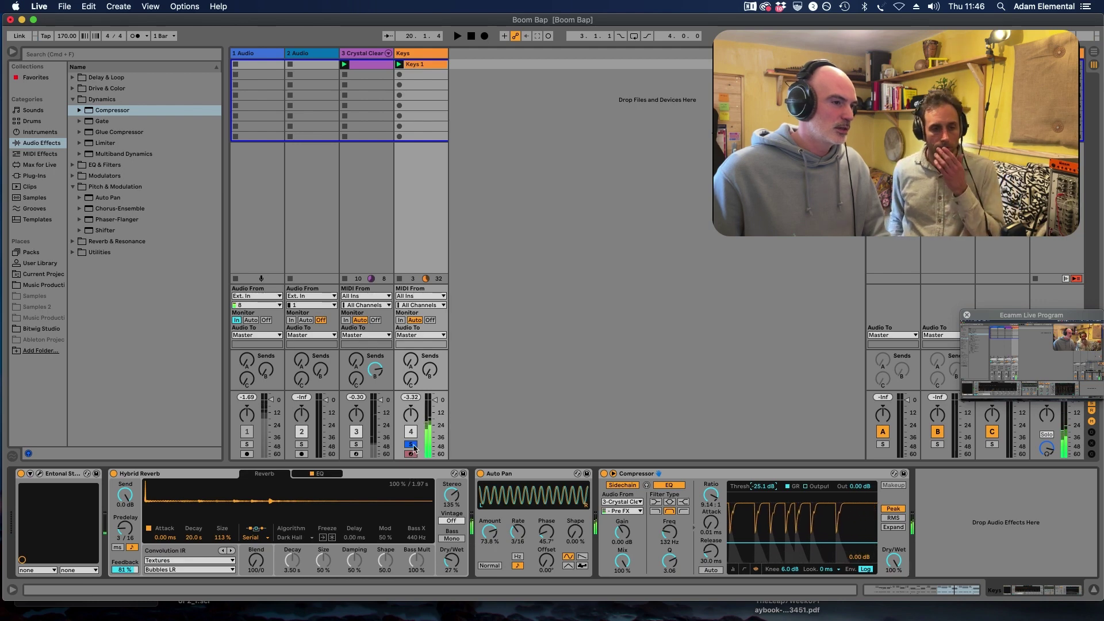
key("space")
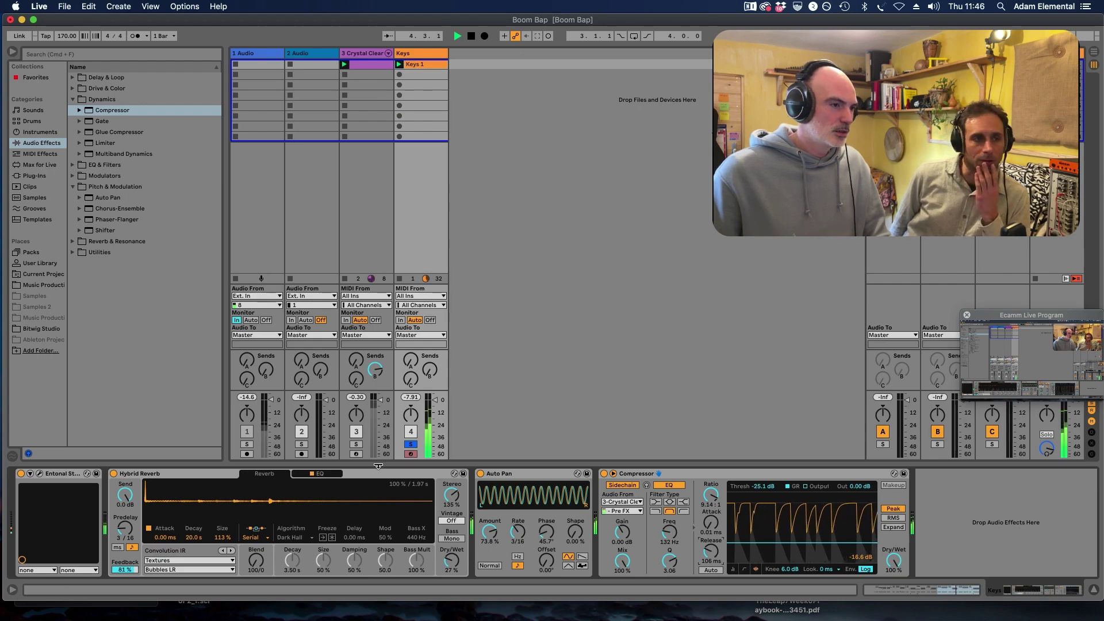
Play the drums soloed together with the keys, and set Auto Pan to an unsynced rate of 1.24 Hz
left_click(356, 445)
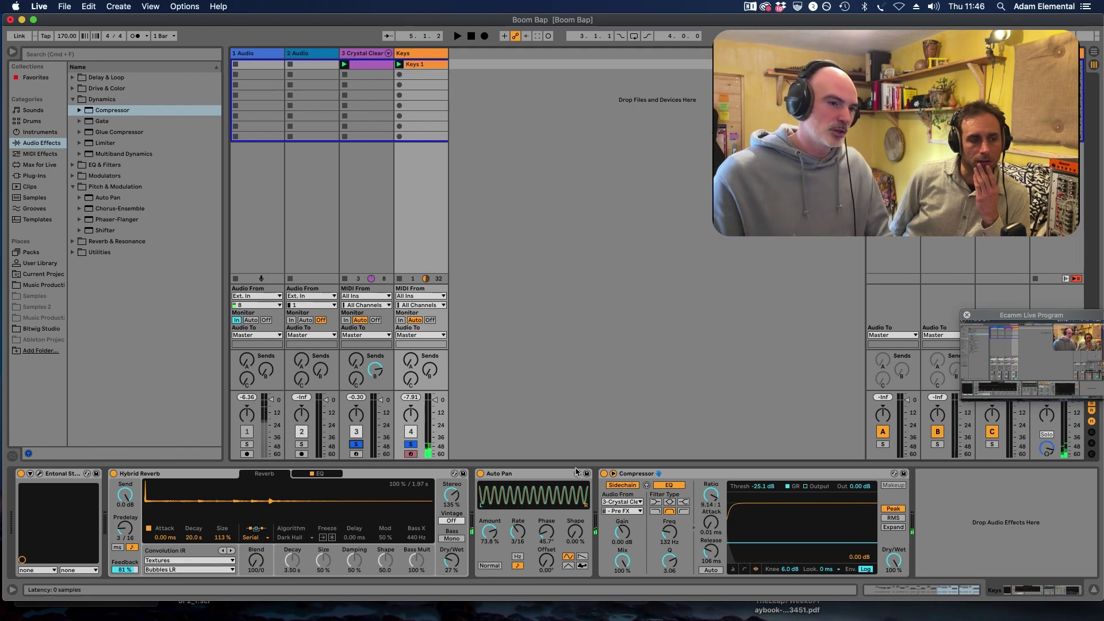
key("space")
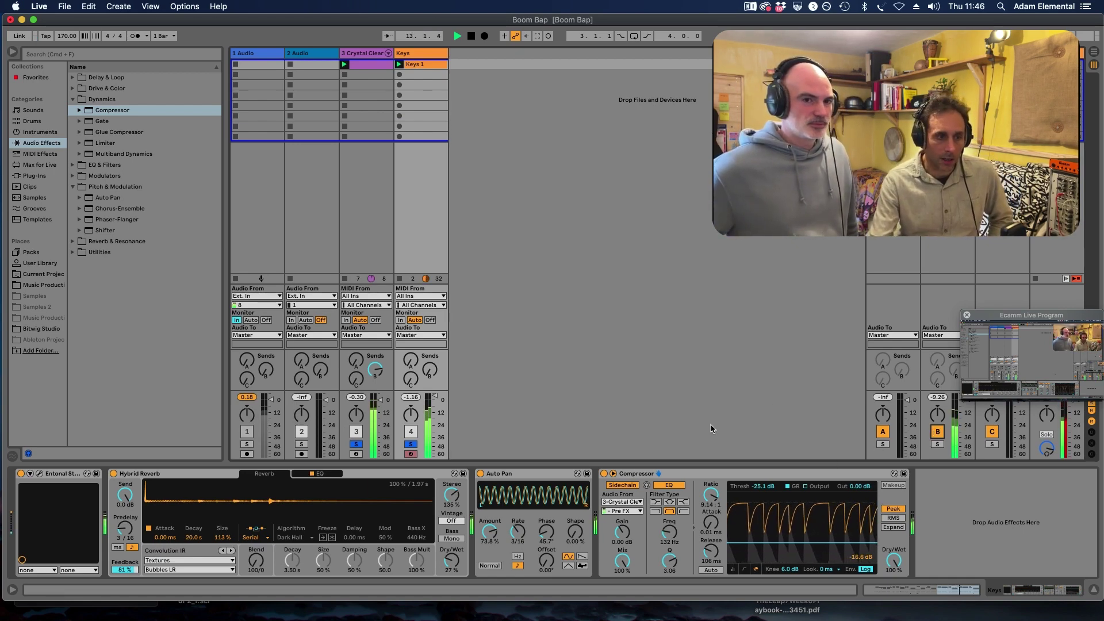
left_click(521, 562)
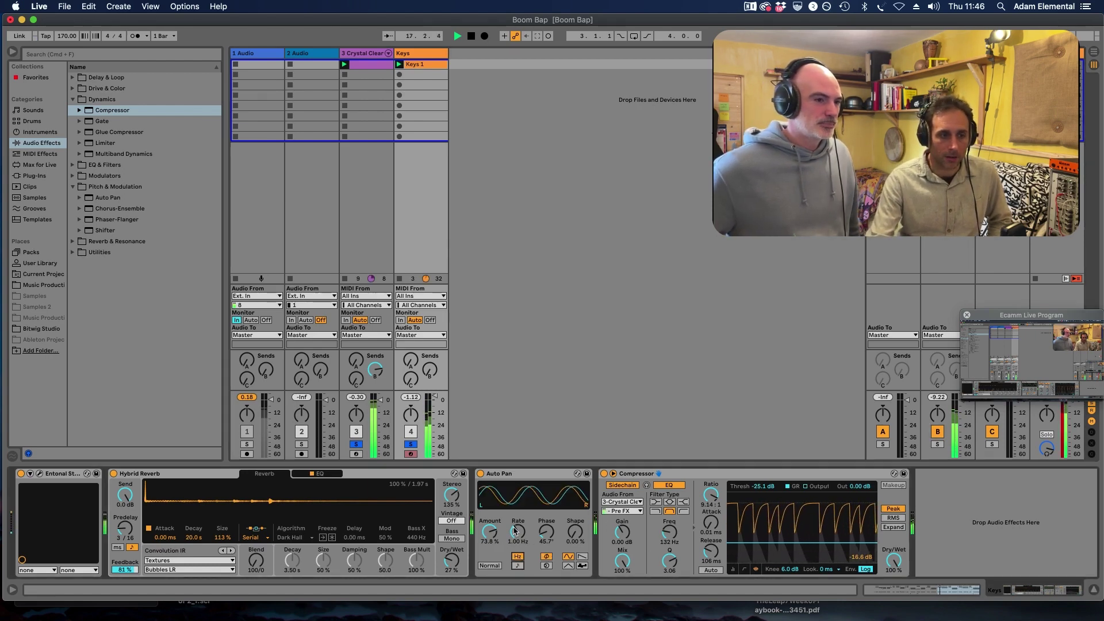
left_click_drag(515, 530, 516, 546)
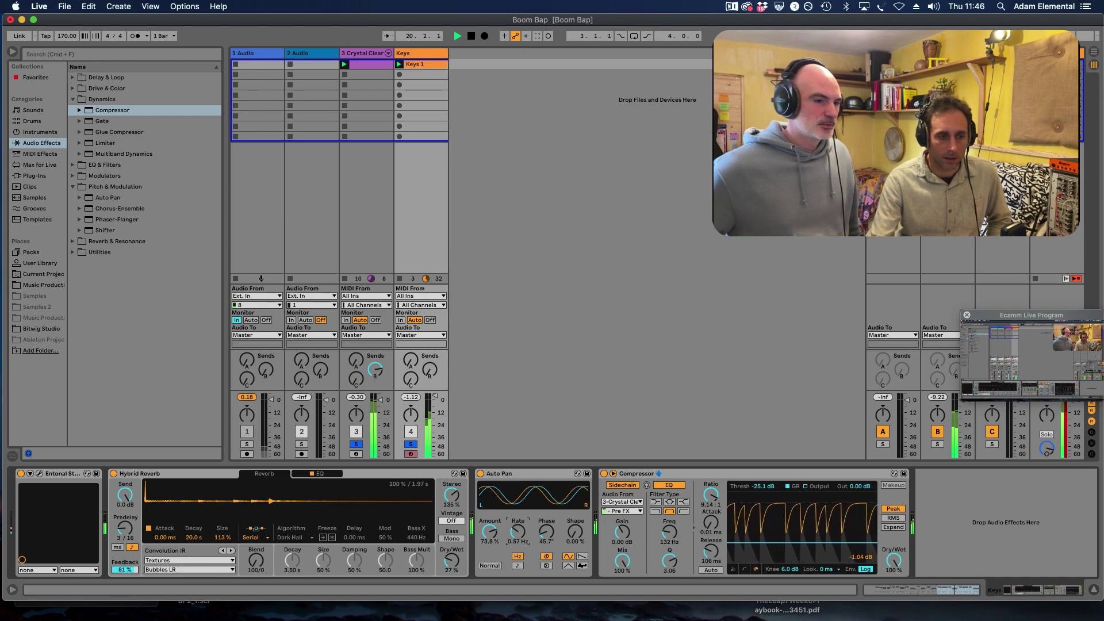
mouse_move(516, 546)
left_mouse_down()
mouse_move(515, 512)
mouse_move(515, 547)
mouse_move(515, 517)
mouse_move(515, 535)
left_mouse_up()
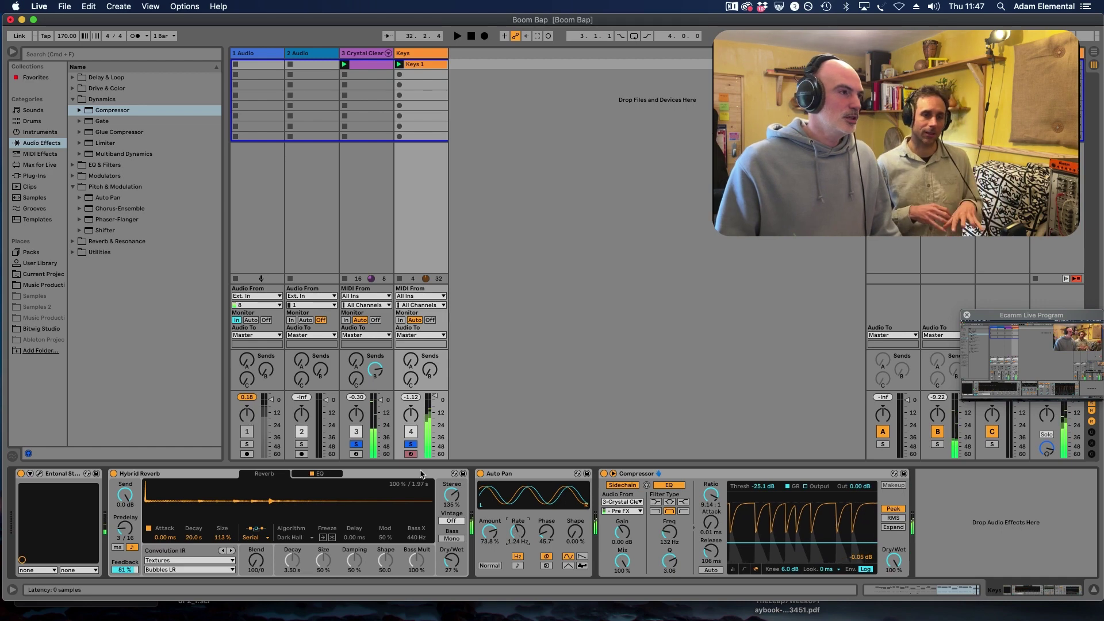
Search the audio effects for "lfo" and insert the LFO modulator between Auto Pan and the Compressor
left_click(85, 56)
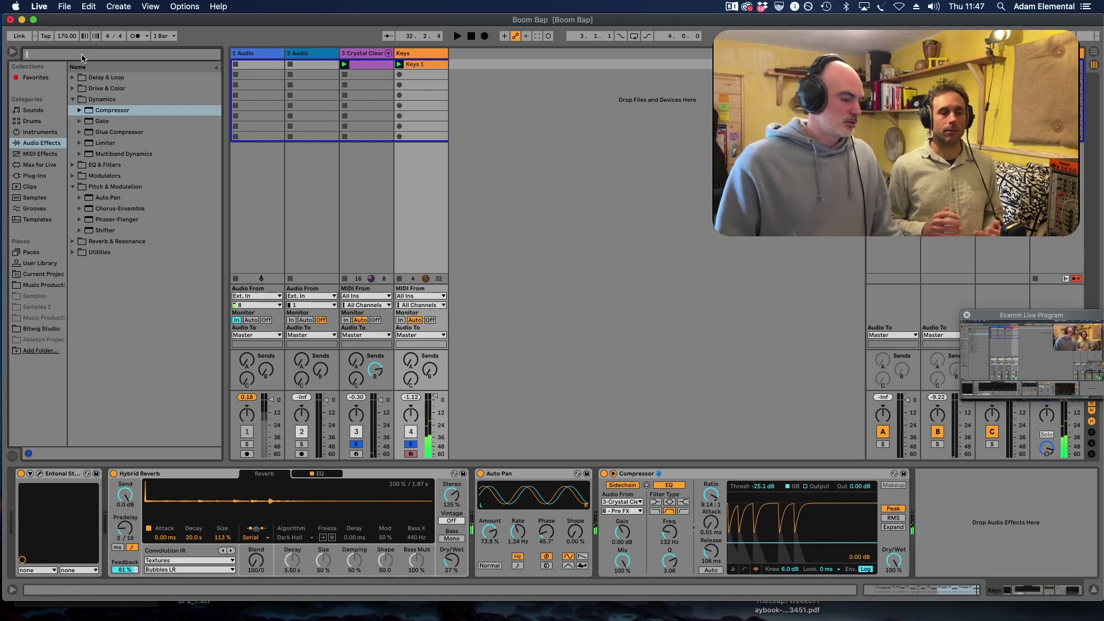
type("lfo")
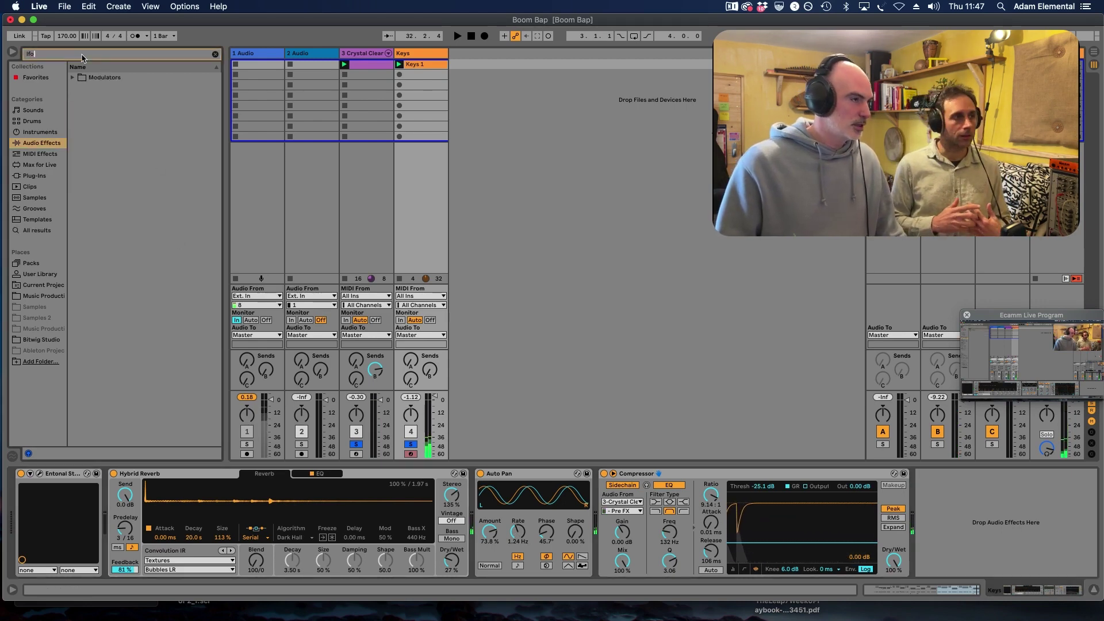
left_click(73, 77)
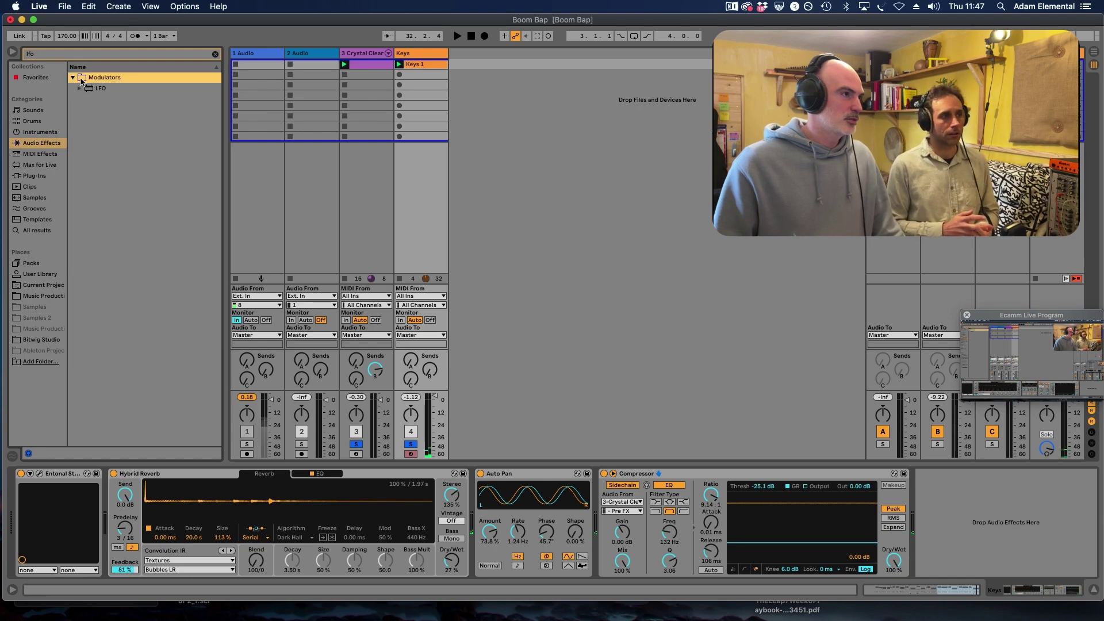
mouse_move(96, 90)
left_mouse_down()
mouse_move(459, 339)
mouse_move(600, 501)
left_mouse_up()
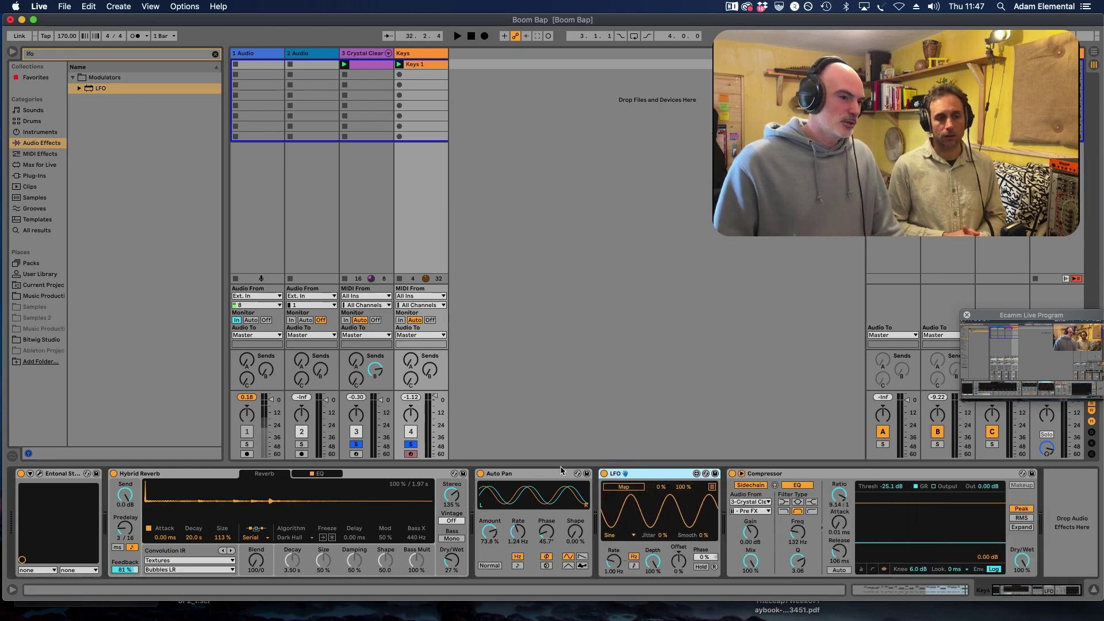
Map the LFO to Auto Pan's rate, set its rate to 0.16 Hz and depth to 20.5%, and start playback
left_click(625, 487)
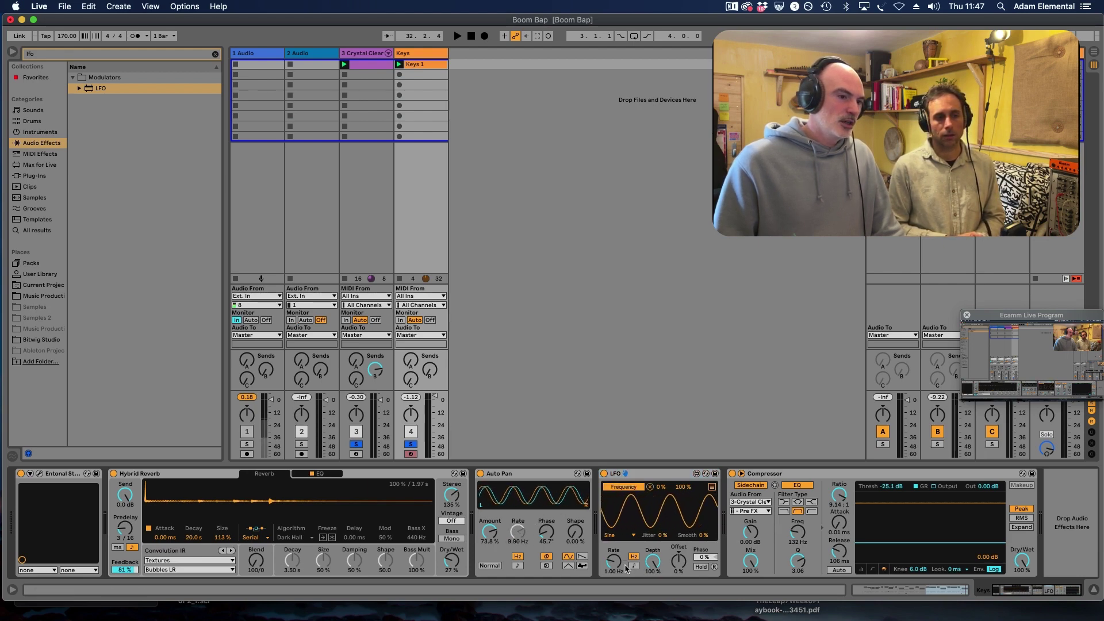
left_click_drag(653, 564, 653, 576)
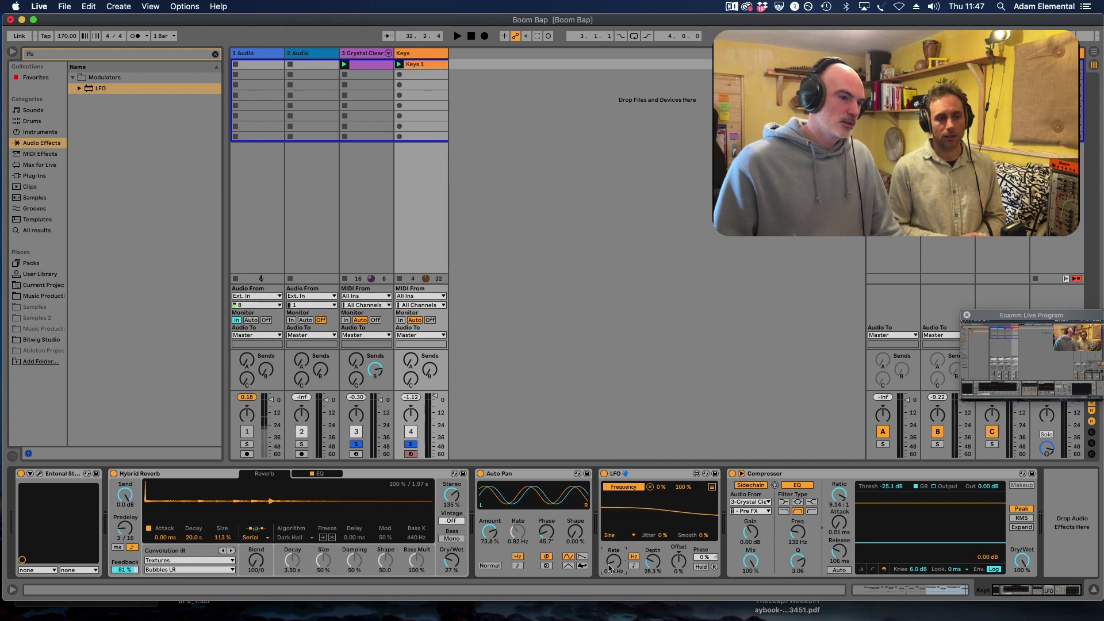
key("space")
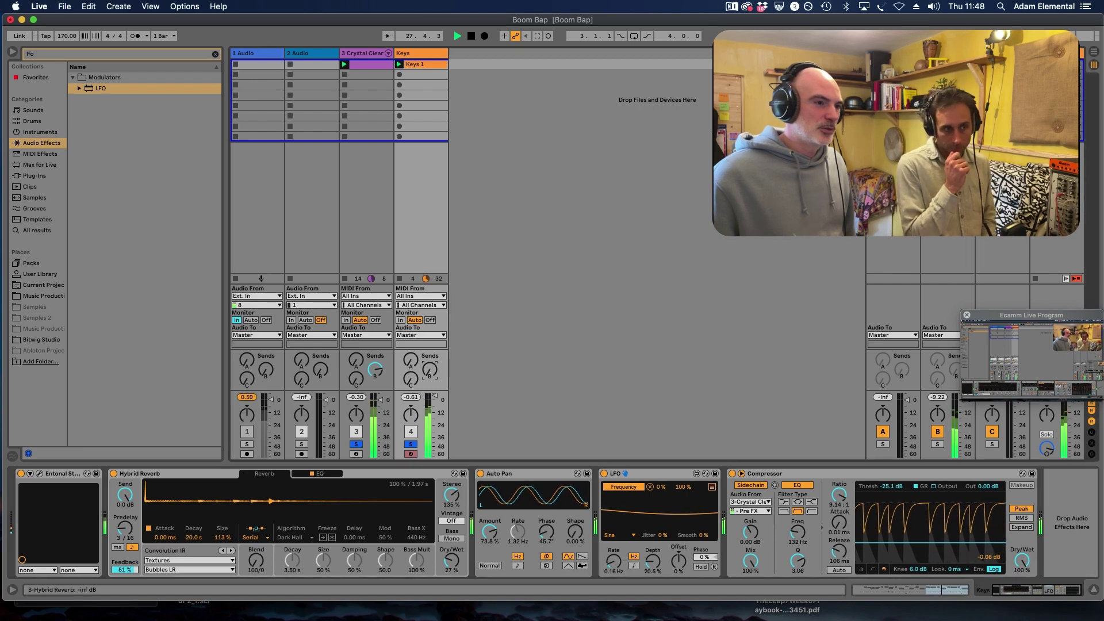
Raise the Keys track's send B, and audition its Hybrid Reverb at 100% wet before setting Dry/Wet to 28%
left_click_drag(429, 371, 430, 351)
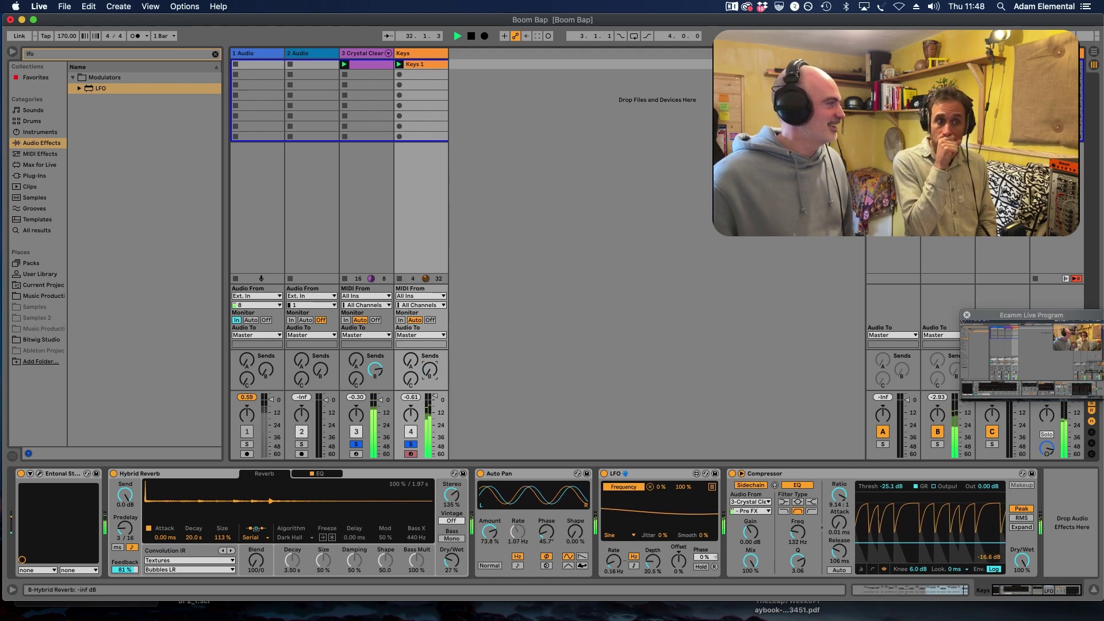
left_click_drag(429, 371, 429, 374)
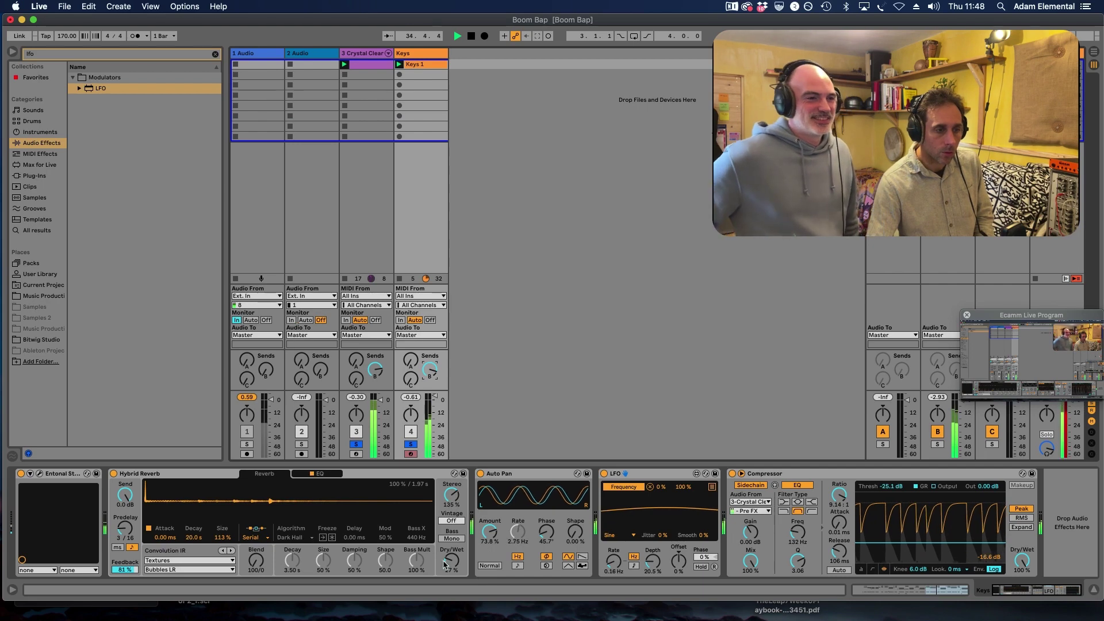
left_click_drag(451, 560, 451, 535)
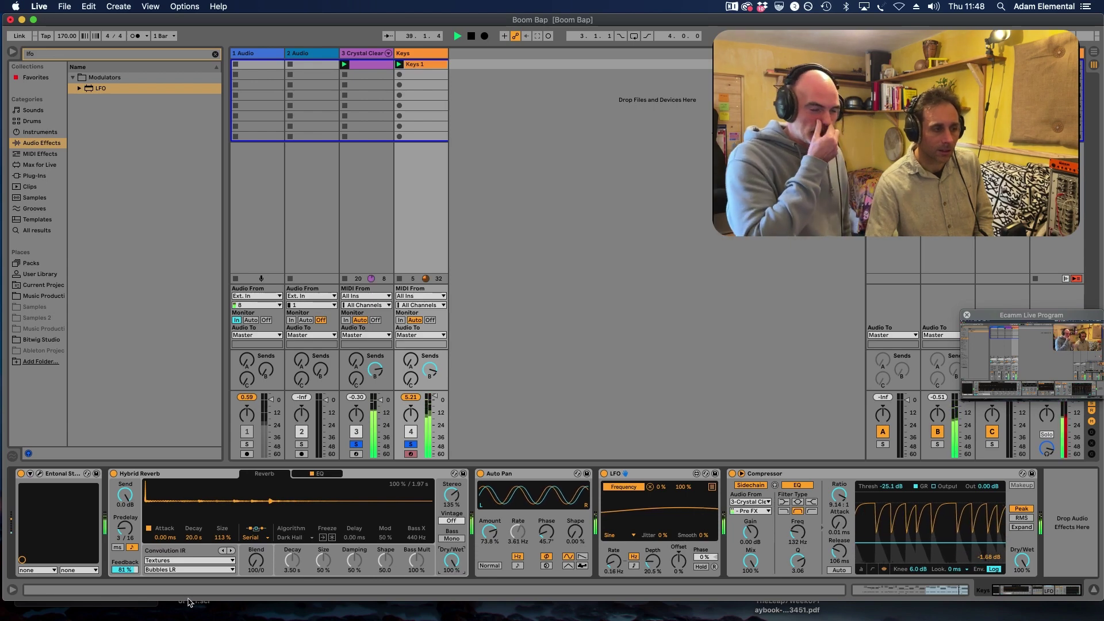
left_click_drag(455, 562, 455, 603)
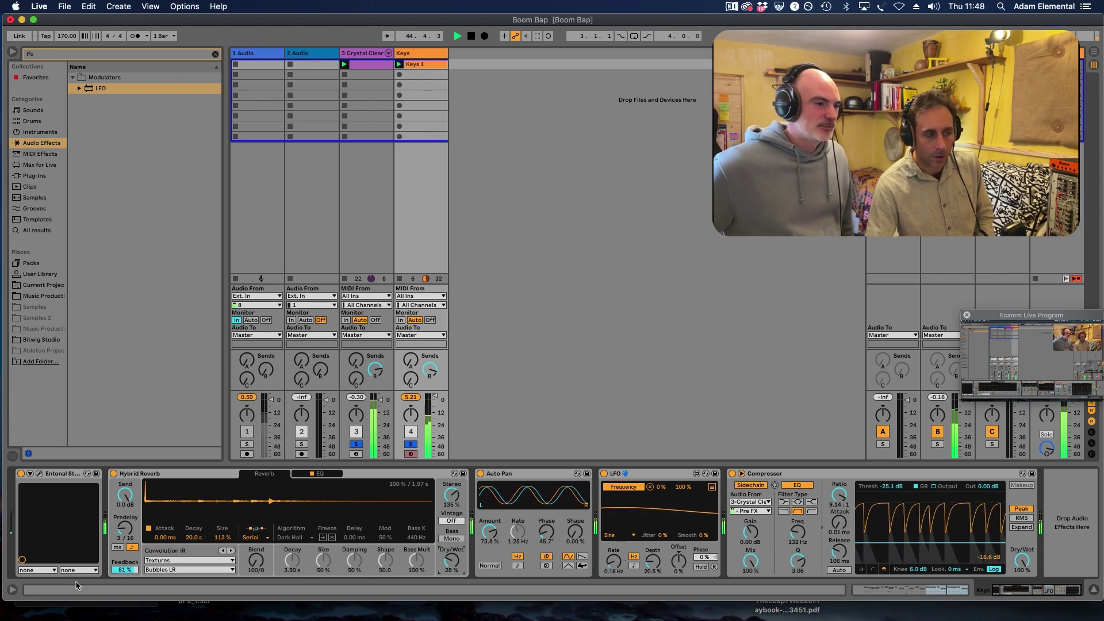
Set the keys' Hybrid Reverb send to -4.4 dB and feedback to 57%, with Dry/Wet at 100%
left_click_drag(119, 573, 119, 592)
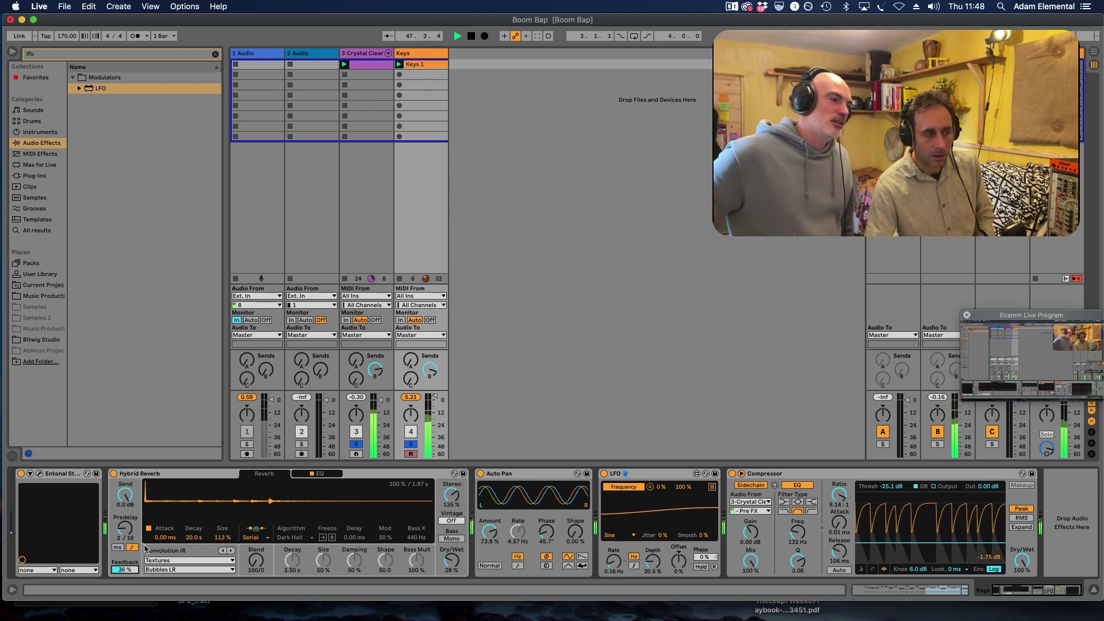
left_click_drag(126, 501, 128, 568)
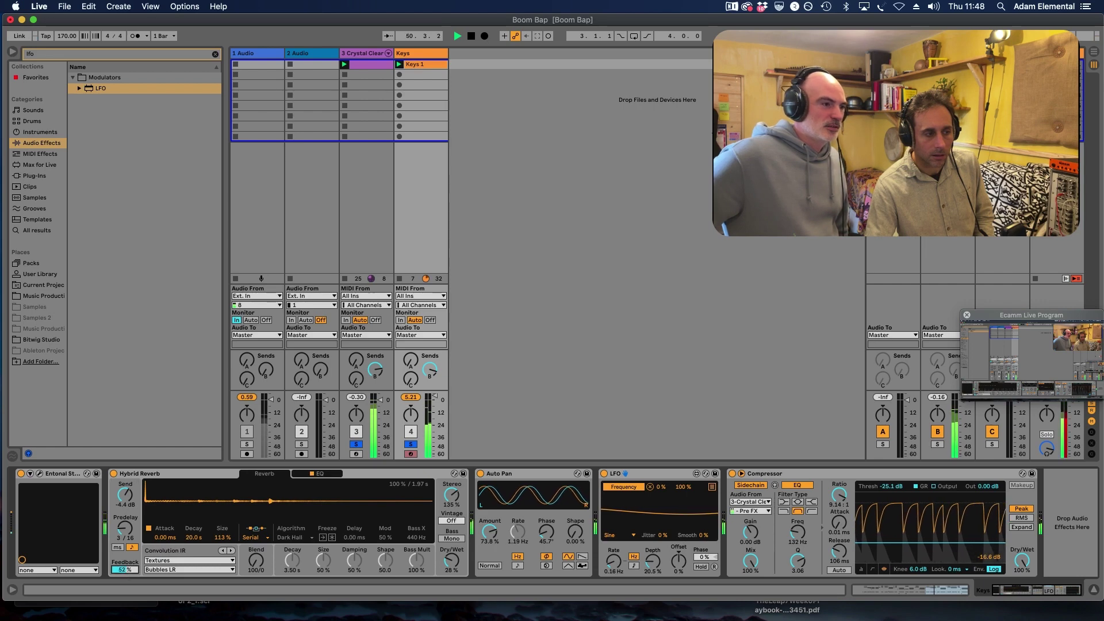
left_click_drag(448, 565, 449, 520)
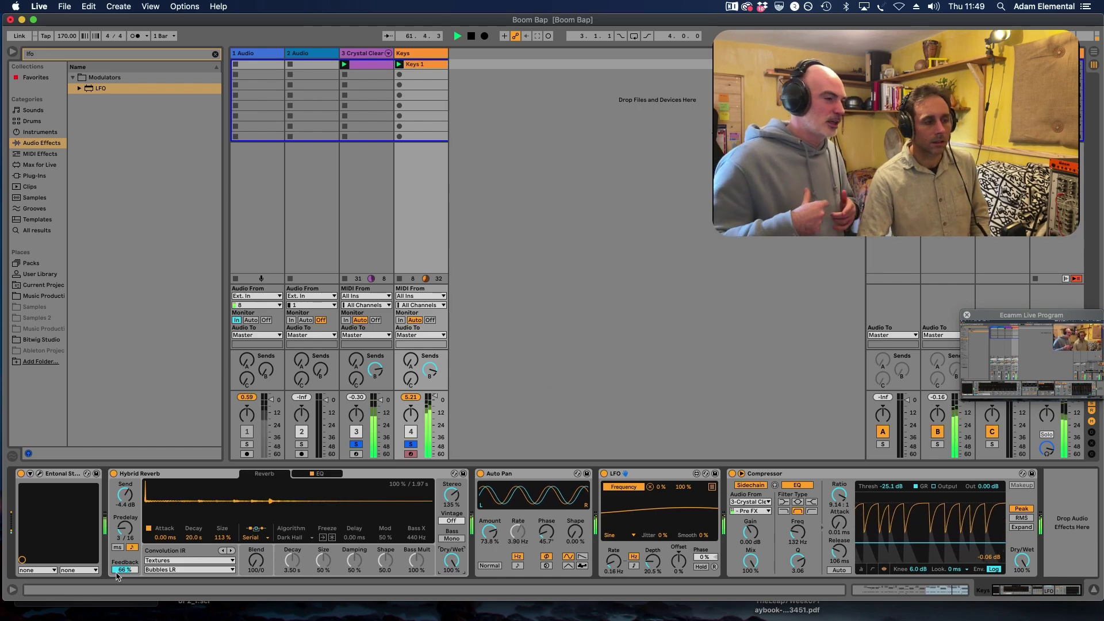
left_click_drag(123, 572, 123, 564)
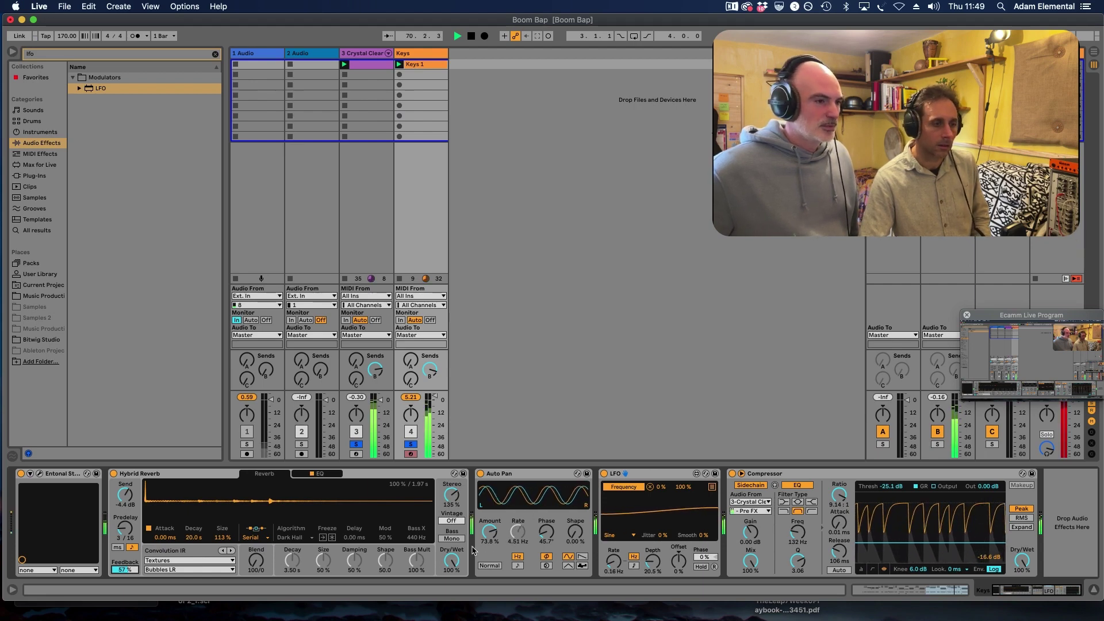
Set the keys' Hybrid Reverb Dry/Wet to 63% and its Vintage mode to Old
left_click_drag(453, 565, 453, 578)
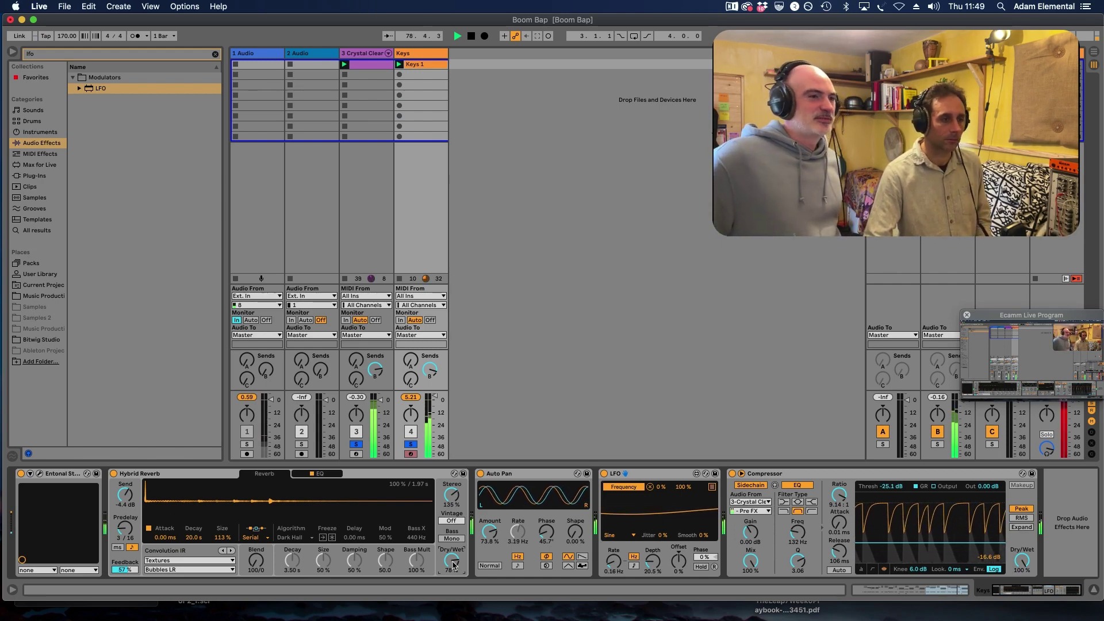
left_click_drag(453, 565, 454, 578)
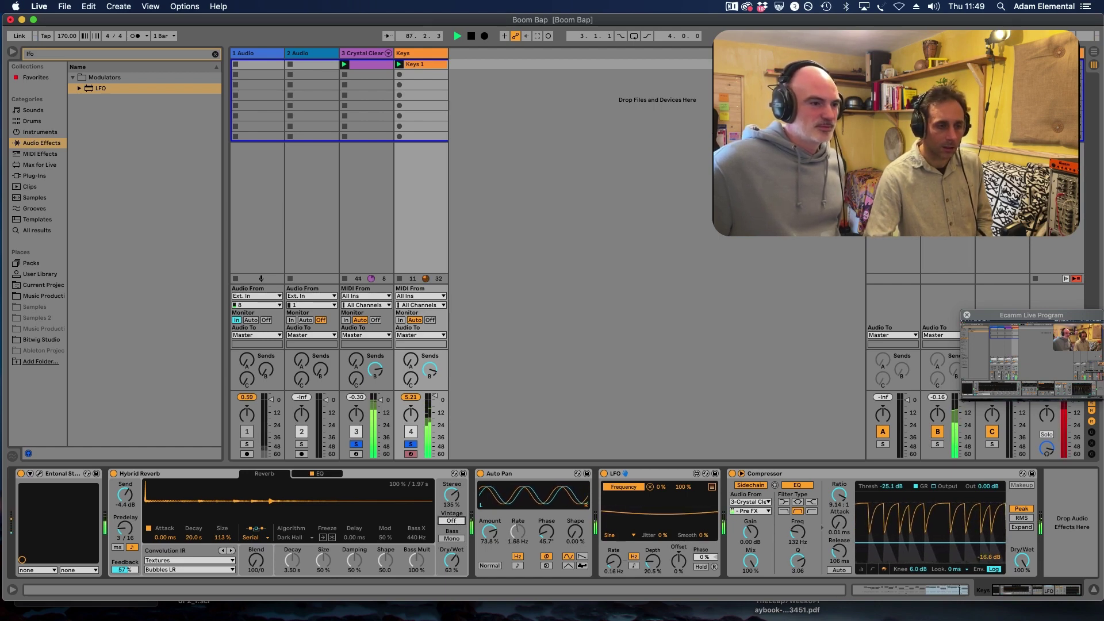
left_click(452, 520)
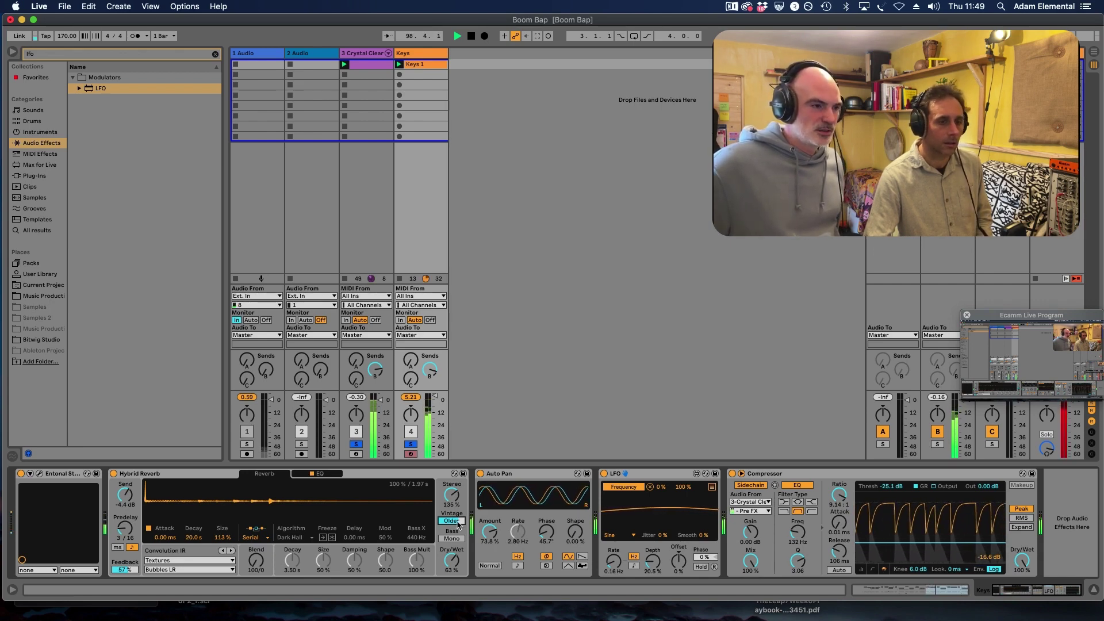
left_click_drag(458, 524, 458, 531)
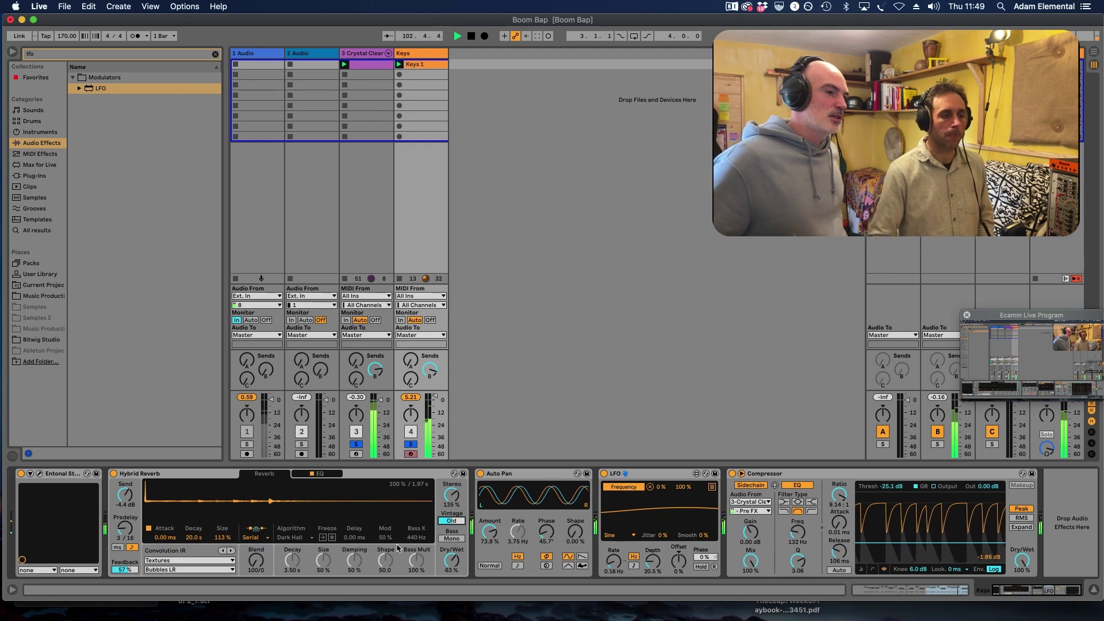
Shape the keys' Hybrid Reverb EQ with a -6.7 dB cut at 286 Hz and a 6.5 dB high-shelf boost at 727 Hz
left_click(318, 473)
left_click_drag(292, 521, 273, 542)
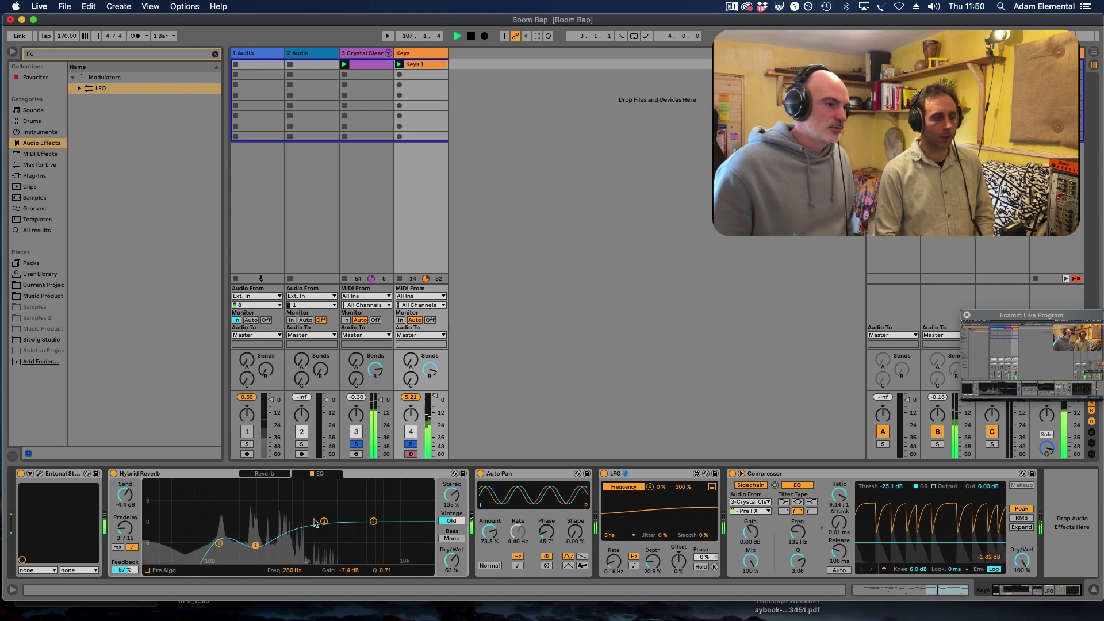
left_click(373, 522)
left_click_drag(373, 522, 294, 500)
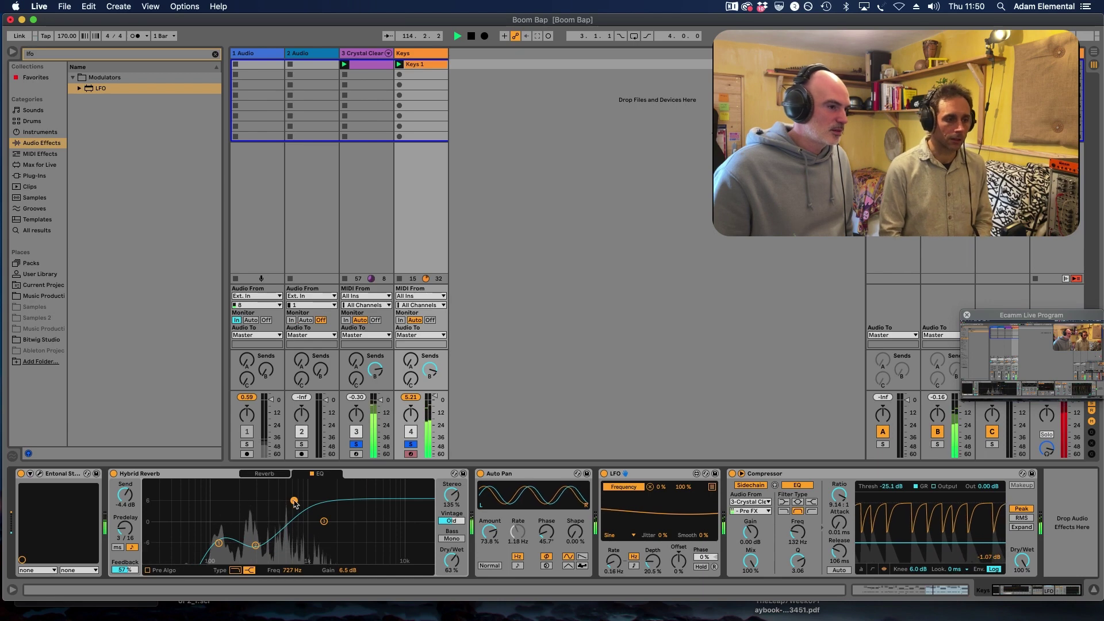
left_click_drag(254, 544, 255, 541)
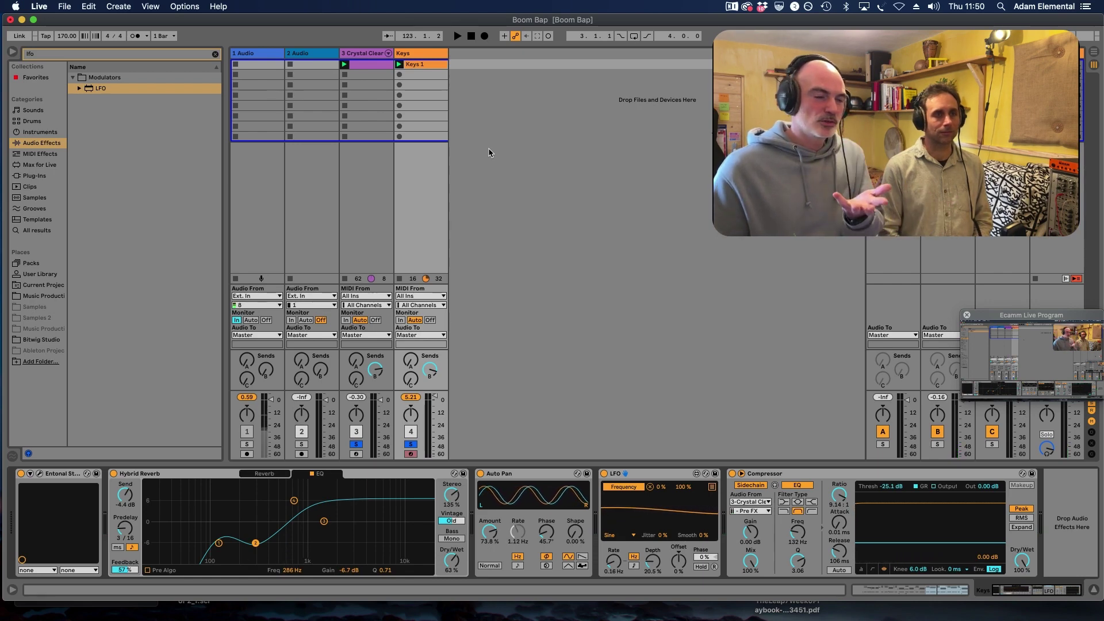
left_click(265, 473)
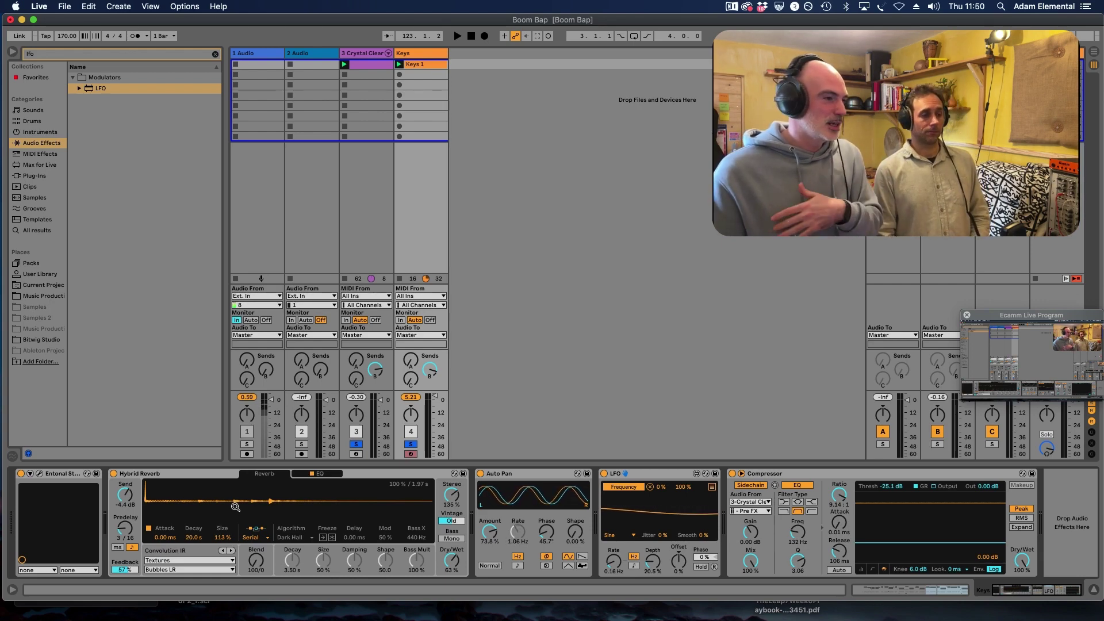
Enable Hybrid Reverb on the Crystal Clear Kit track, unsolo the keys, and play the drums alone
left_click(365, 53)
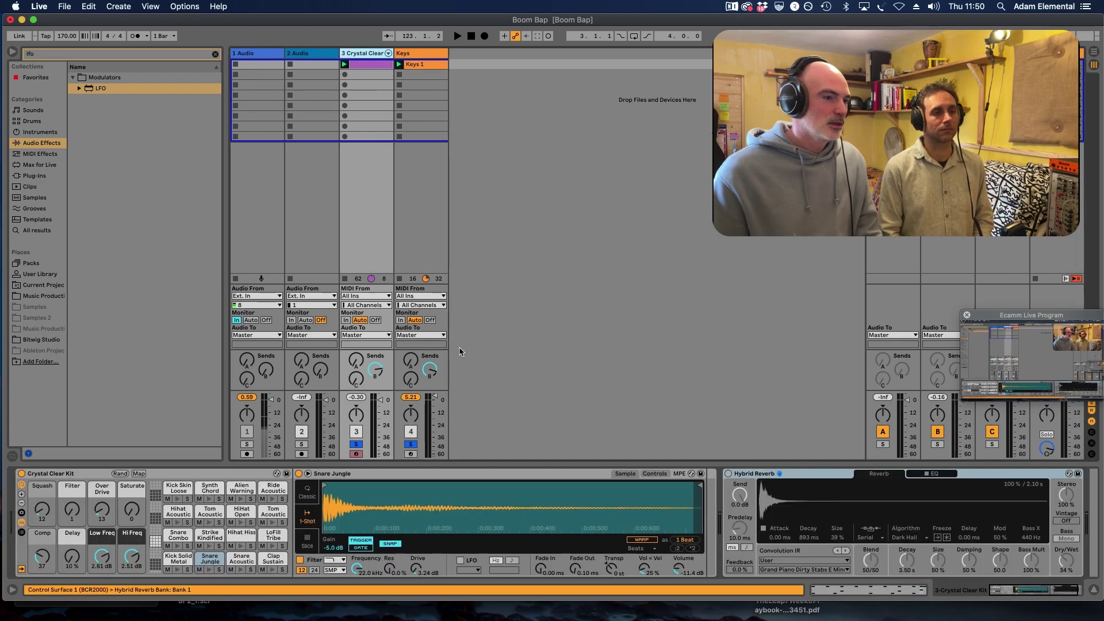
left_click(728, 473)
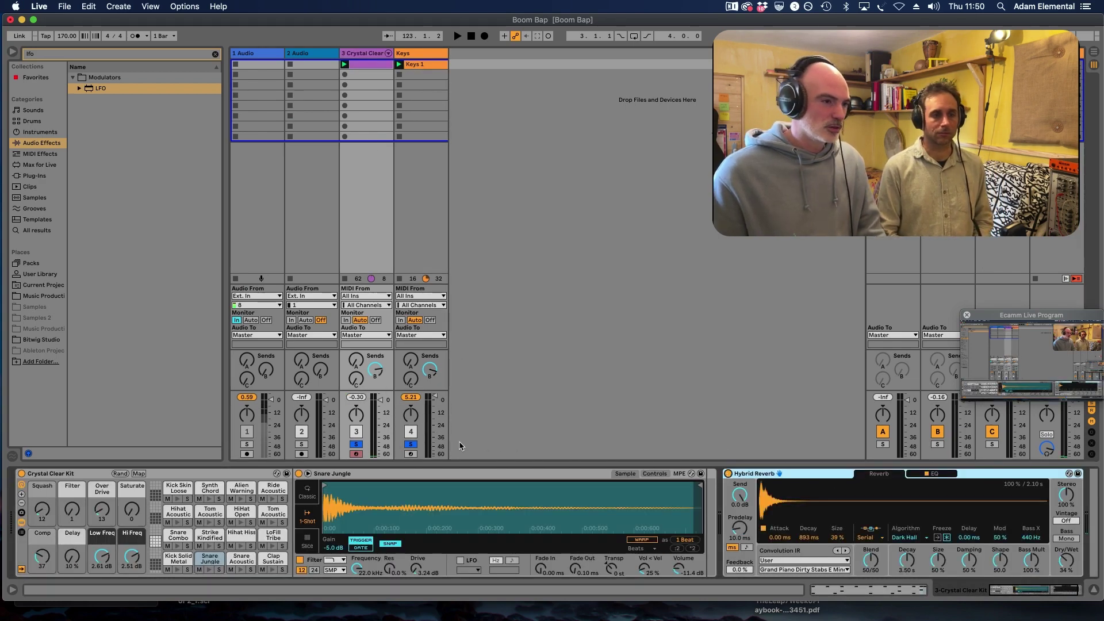
left_click(412, 445)
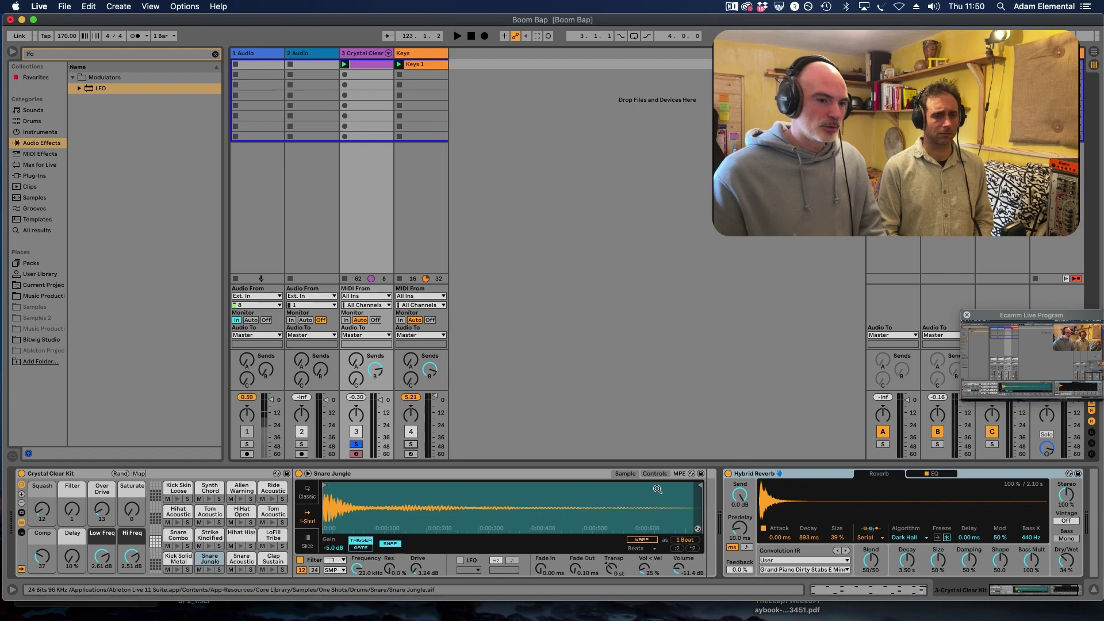
key("space")
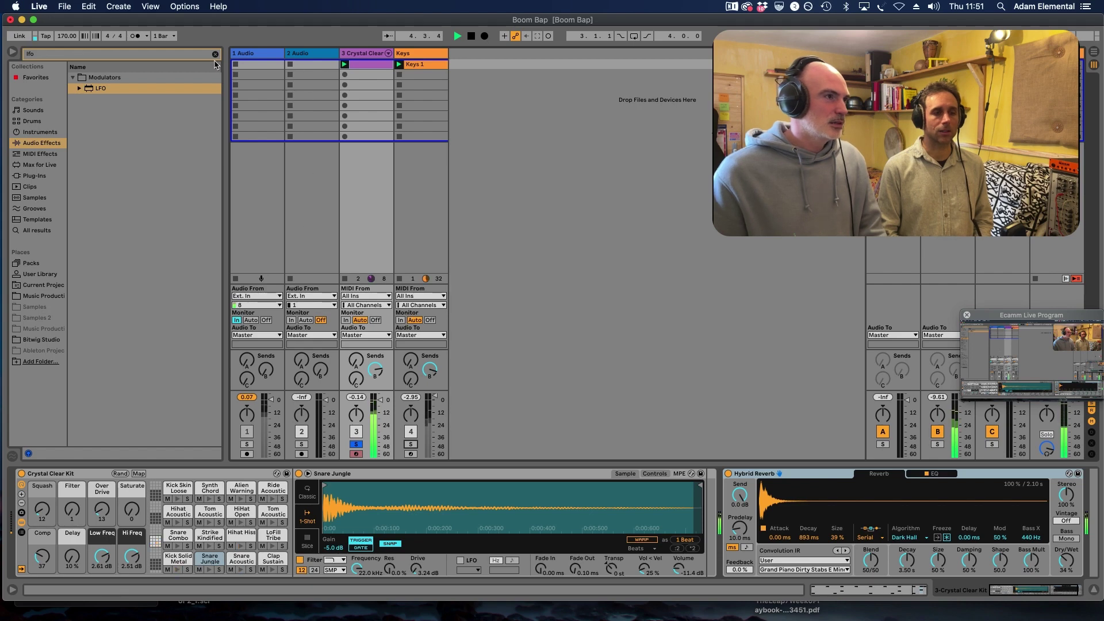
Clear the browser search, stop playback, and open the Synth folder of tonal loops in the Core Library pack
left_click(215, 55)
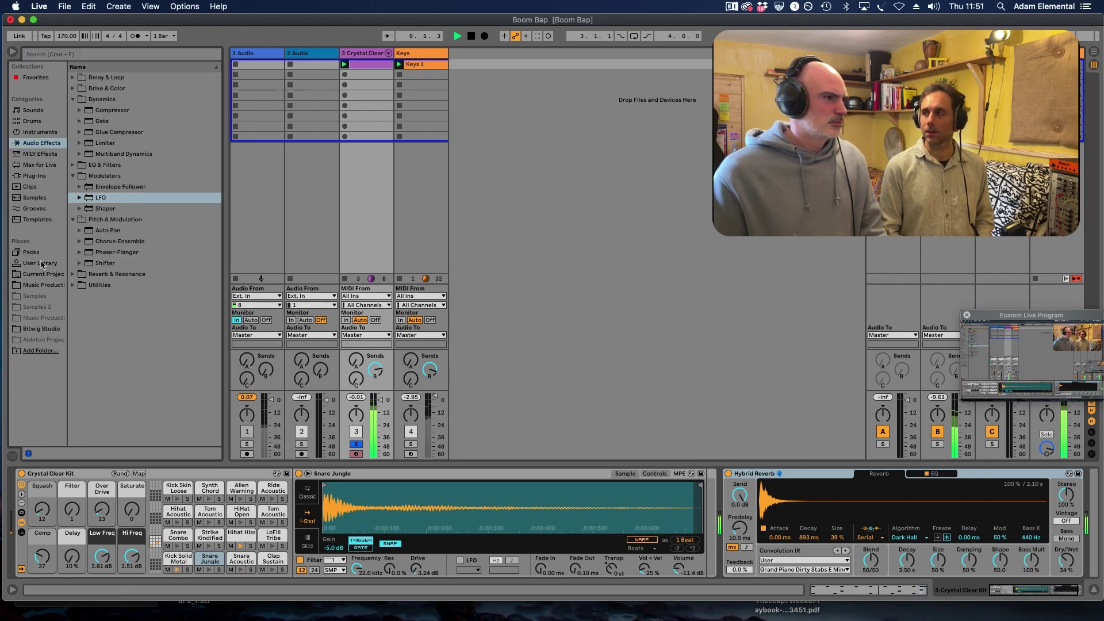
left_click(34, 198)
key("space")
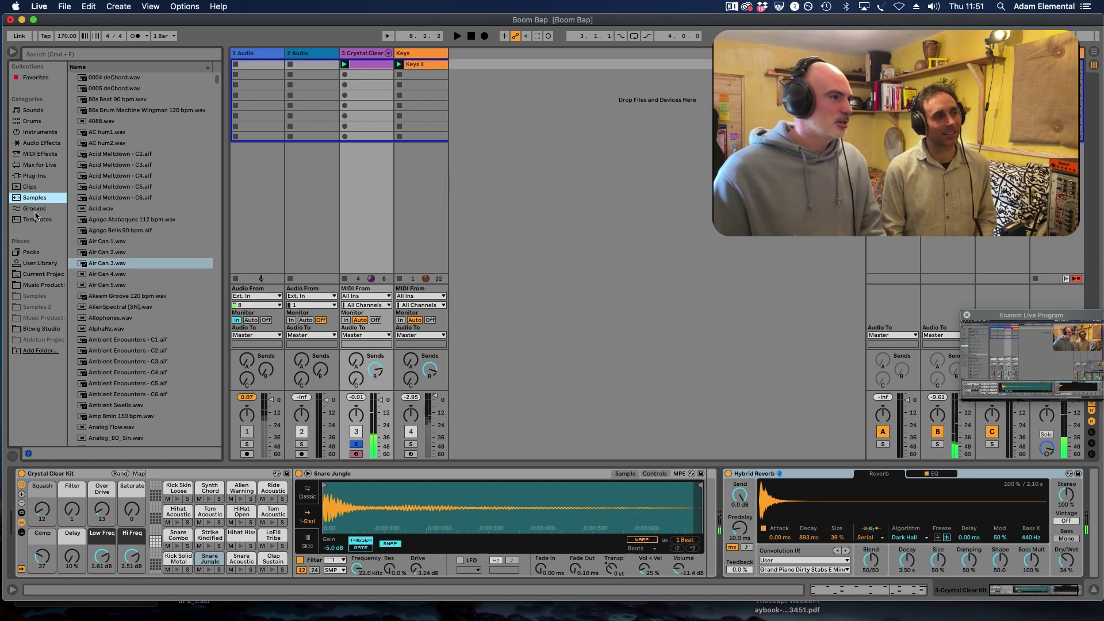
left_click(27, 253)
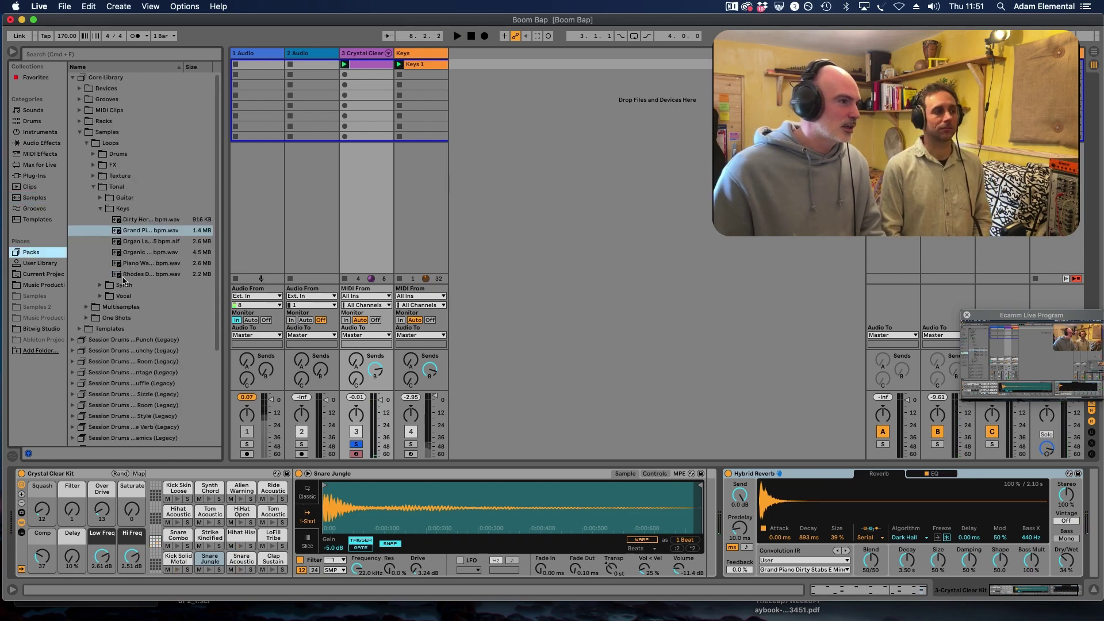
left_click(99, 285)
Audition several synth loops and load Chugged Arp Fmin 130 bpm as the impulse response of the drums' Hybrid Reverb
left_click(146, 286)
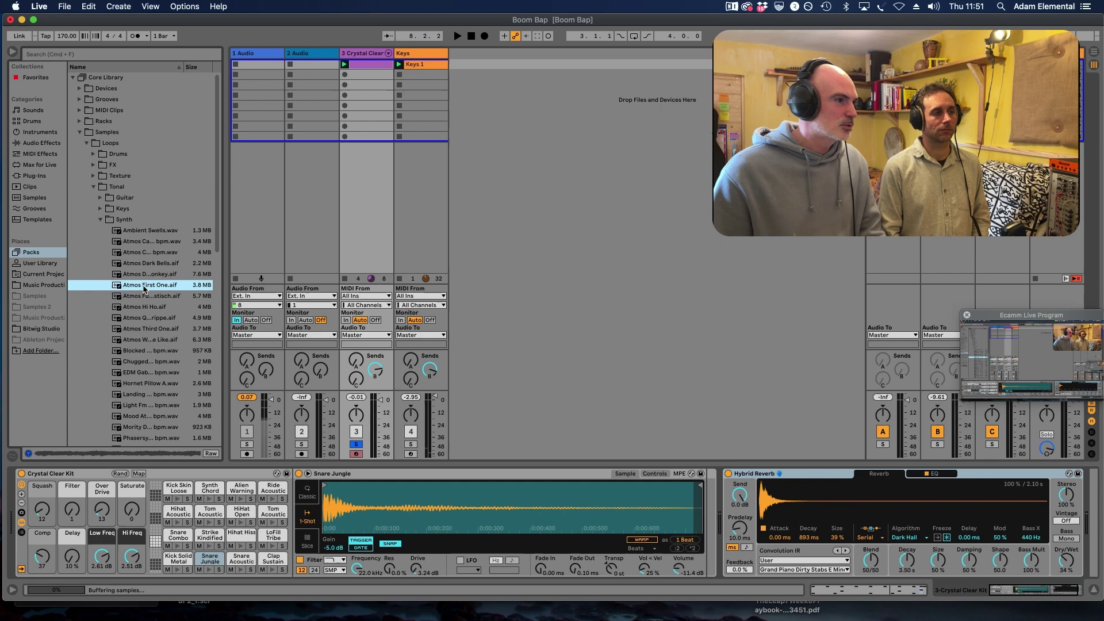
left_click(140, 318)
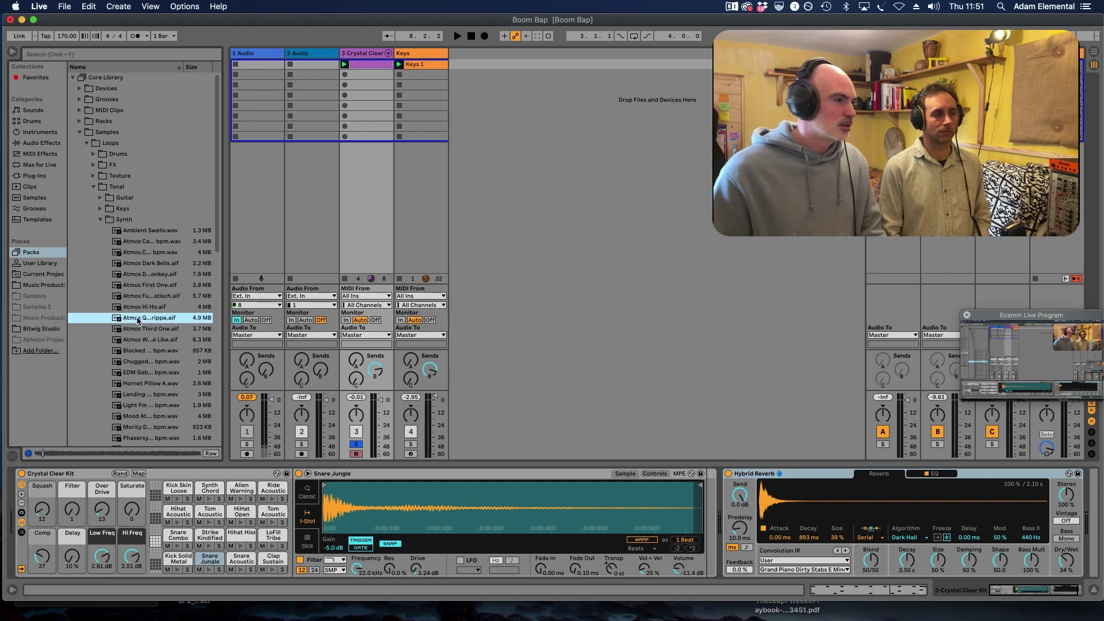
left_click(141, 352)
scroll(141, 345, "down", 3)
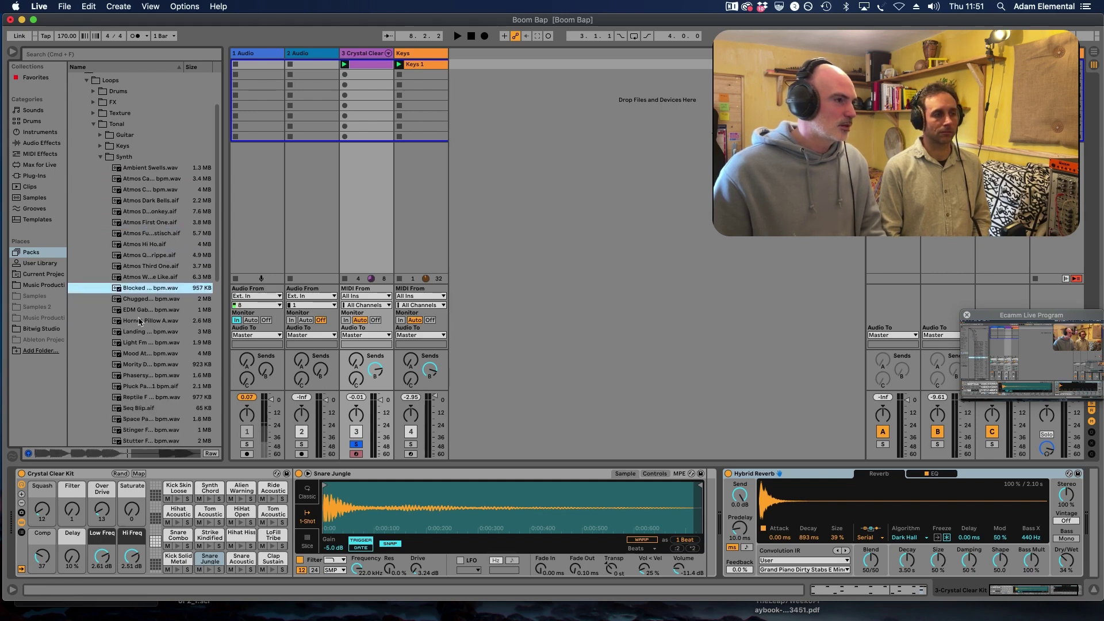
left_click(140, 300)
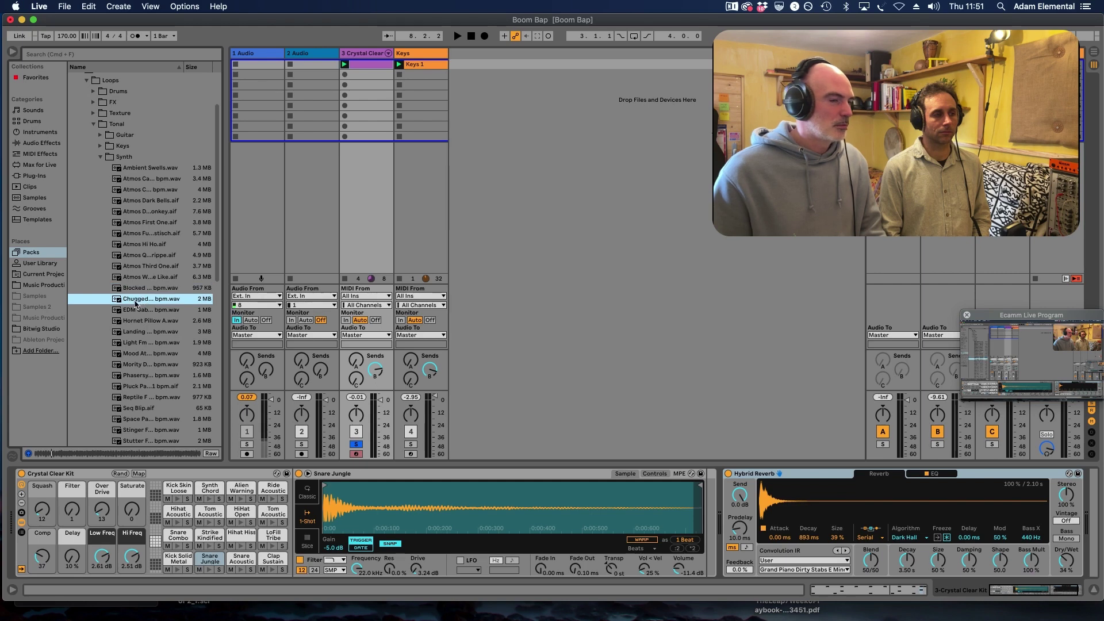
left_click_drag(137, 305, 792, 492)
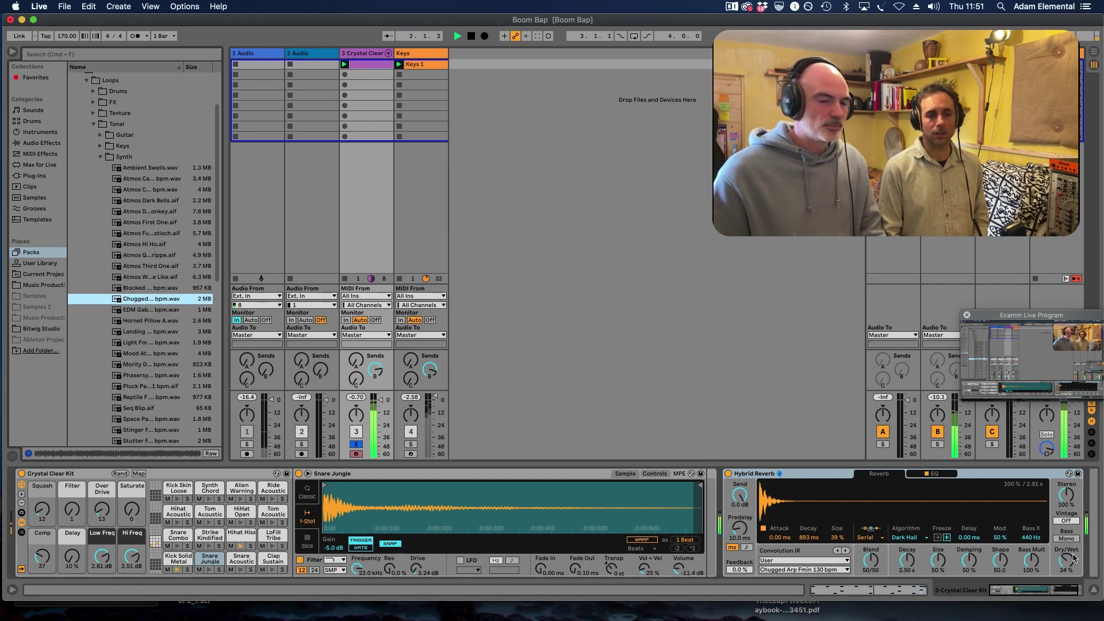
Set the drums' Hybrid Reverb Dry/Wet to 43%, with the impulse response decay at 2.83 s and size at 20%
left_click_drag(1082, 548, 1082, 542)
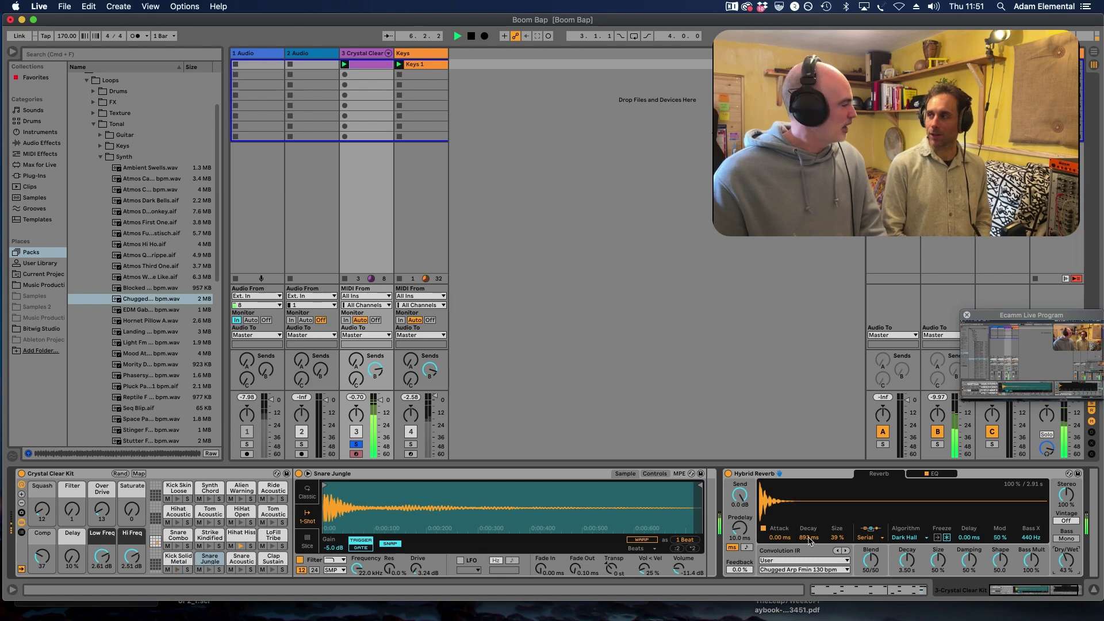
left_click_drag(809, 541, 809, 506)
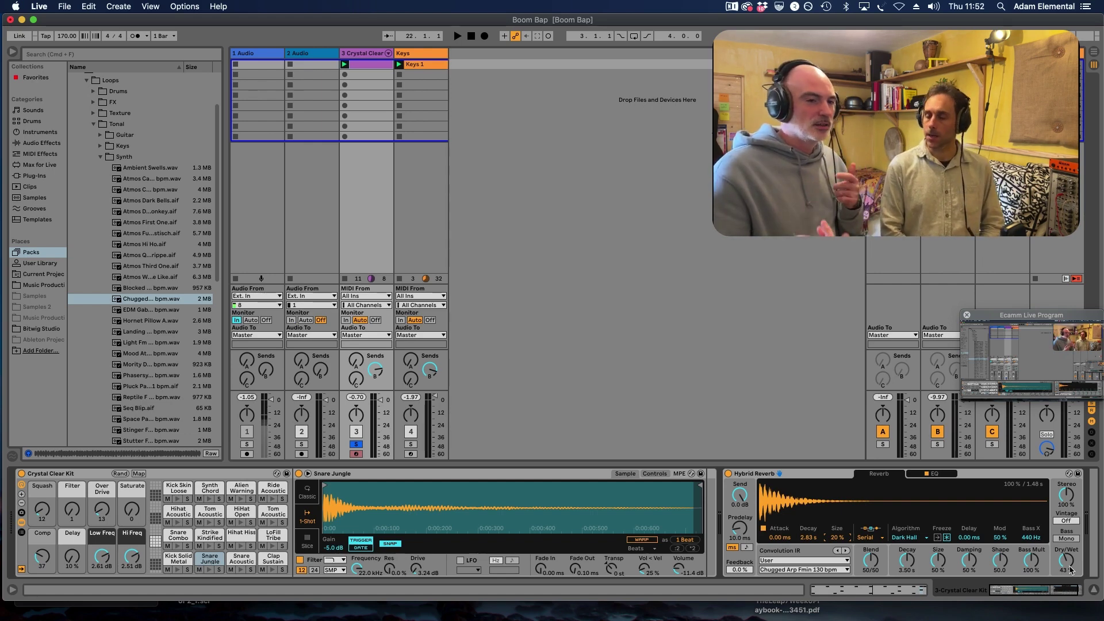
left_click(1071, 570)
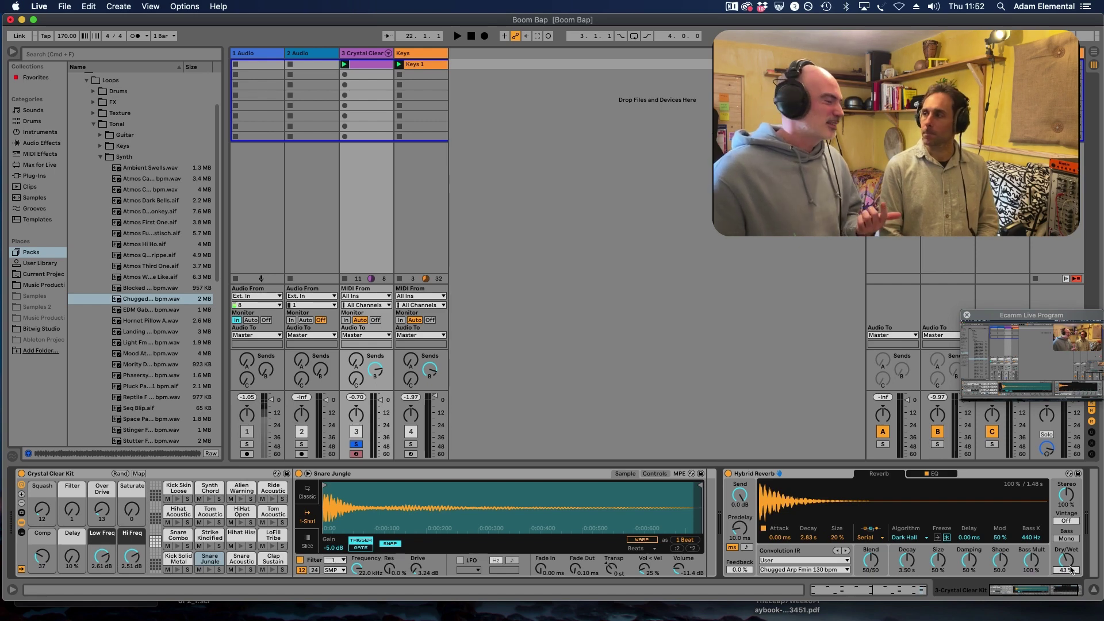